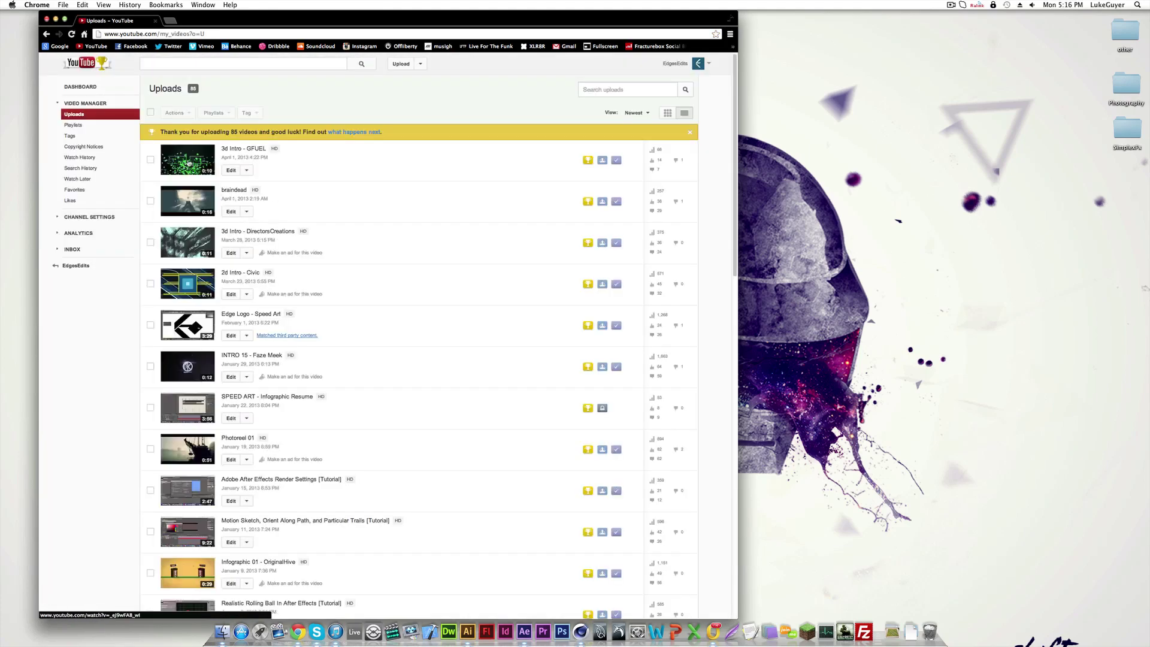
Play the uploaded video "3d Intro - DirectorsCreations" with the sound turned up, and close the browser window
click(205, 254)
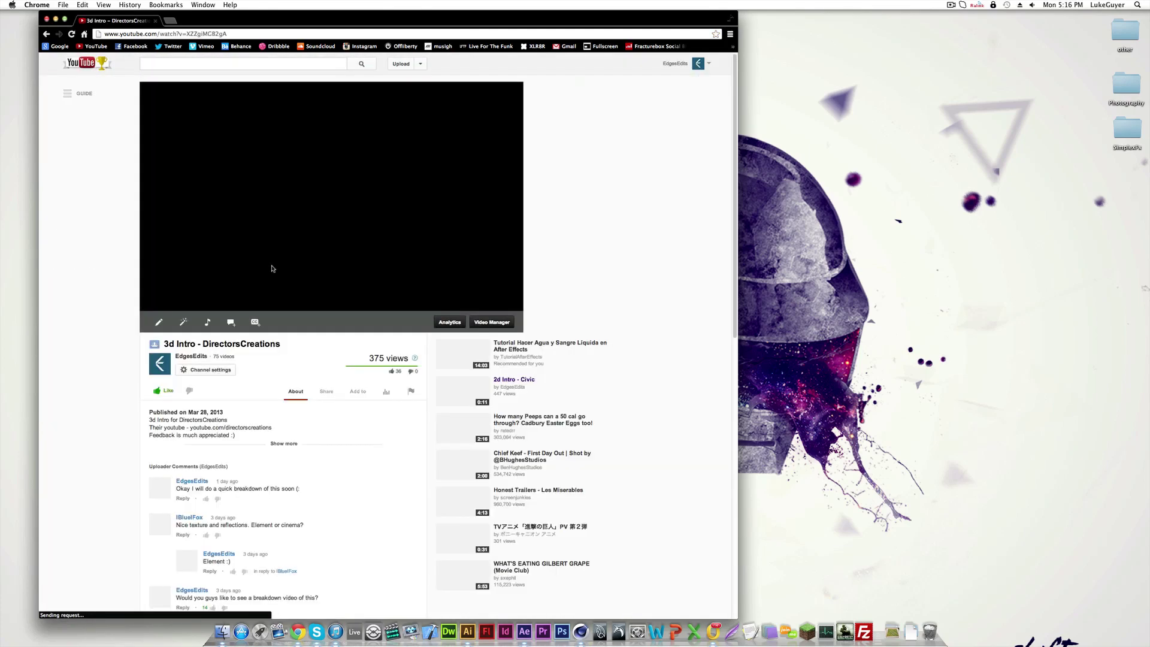
click(505, 343)
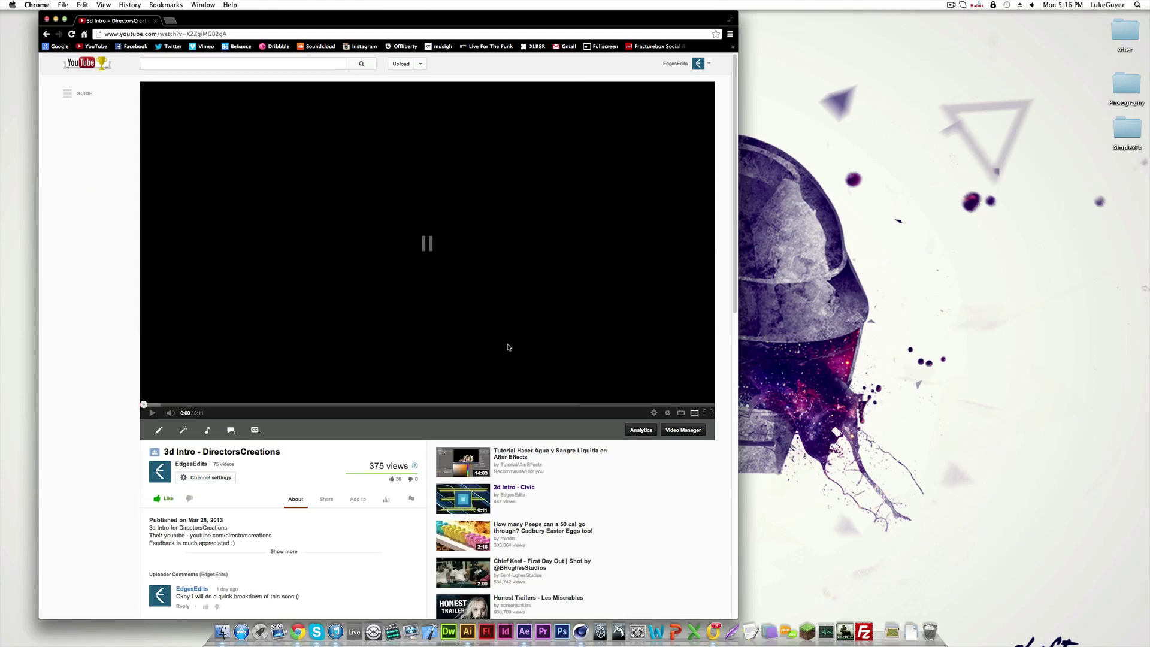
click(631, 367)
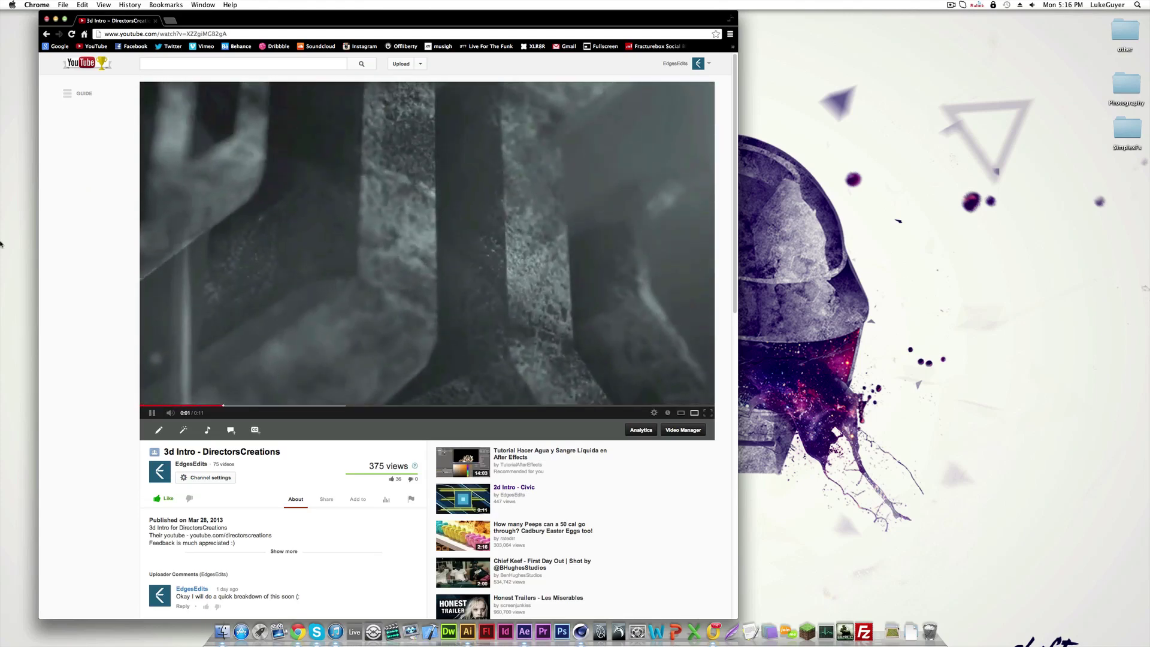
key(XF86AudioRaiseVolume)
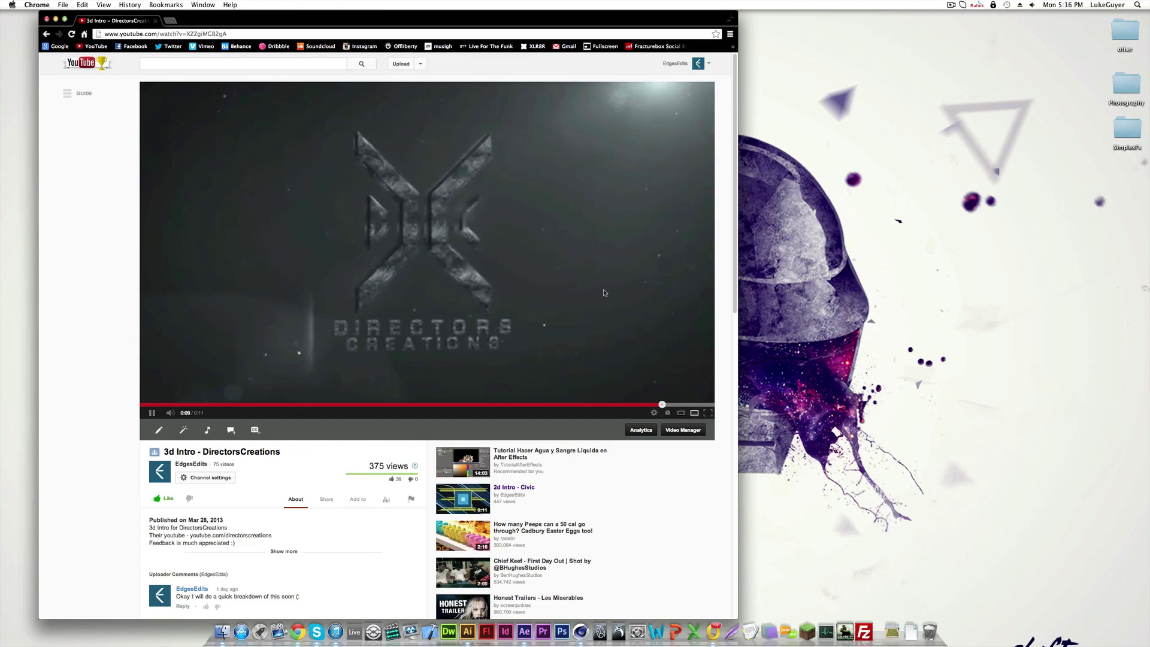
click(46, 20)
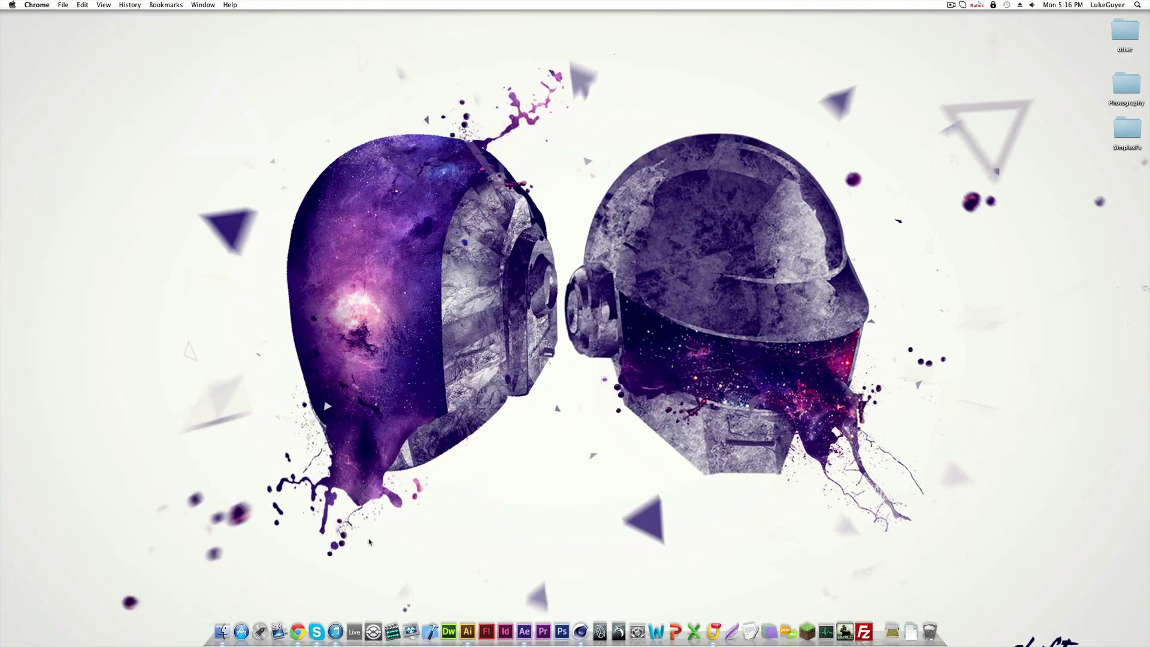
Switch to Illustrator and examine the shapes that make up the DC logo
click(467, 632)
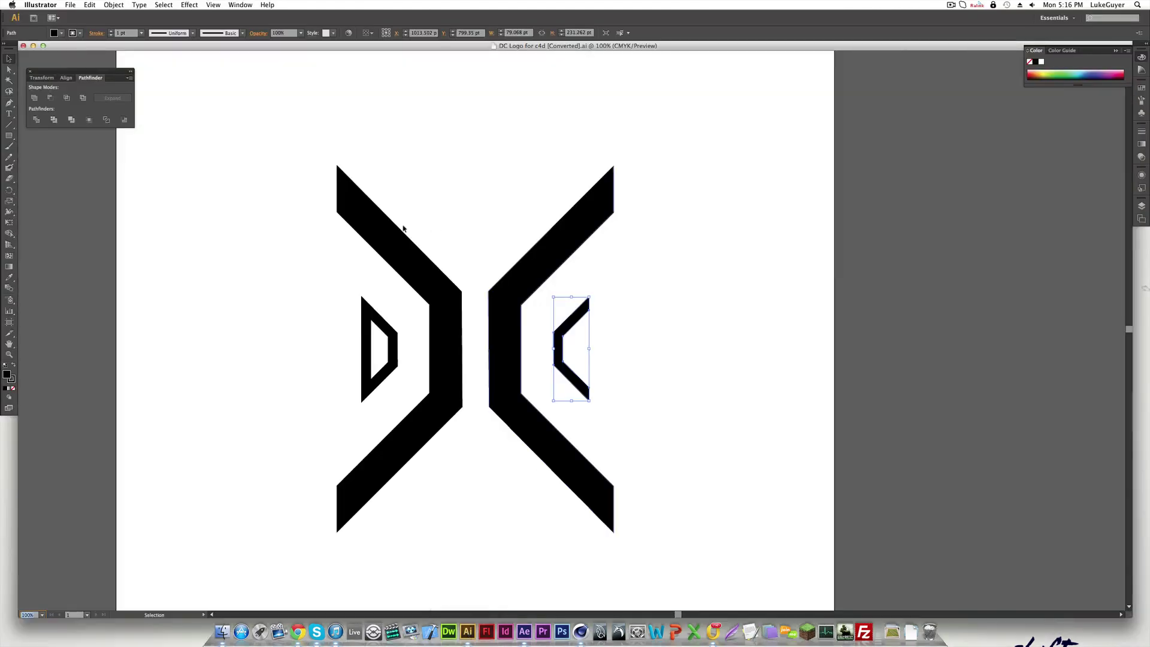
drag(275, 127, 690, 533)
click(735, 450)
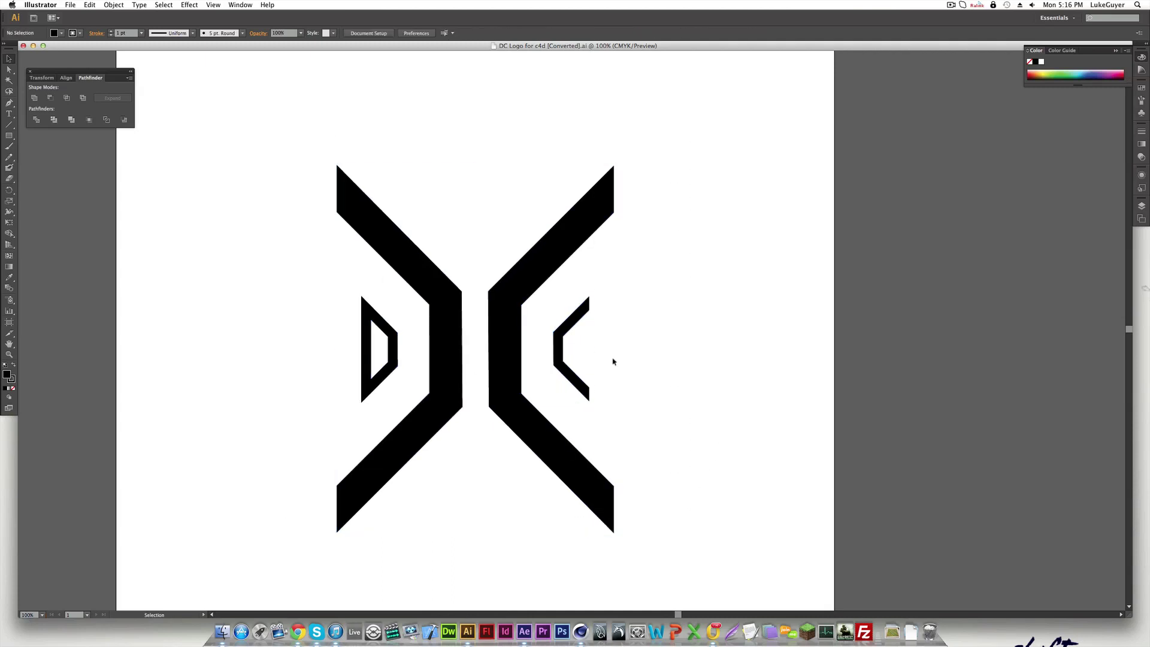
click(510, 302)
click(721, 354)
Save the logo under the name "DC Logo for c4d [Converted].ai" in the legacy Illustrator 8 format
click(580, 631)
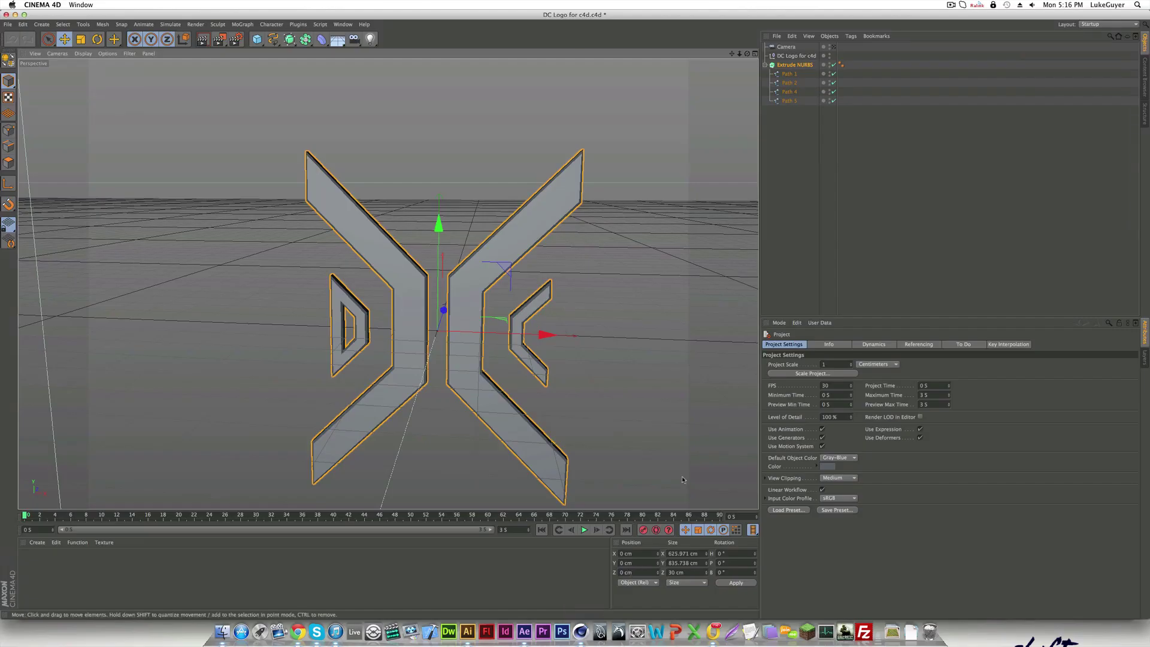
click(468, 631)
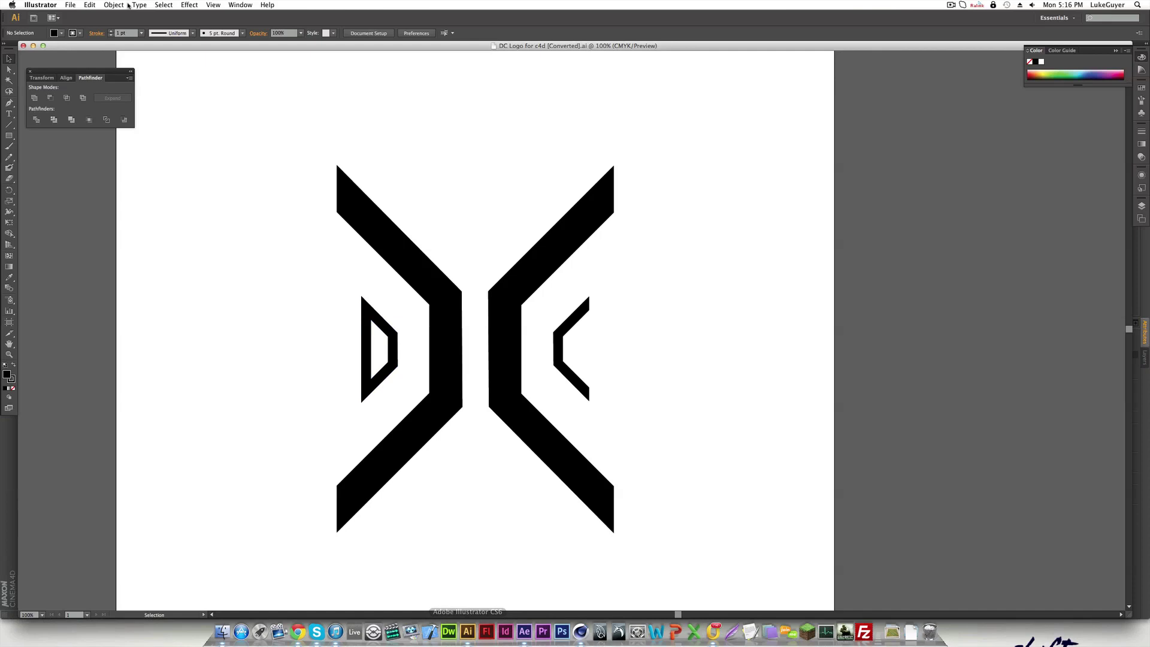
click(69, 5)
click(84, 80)
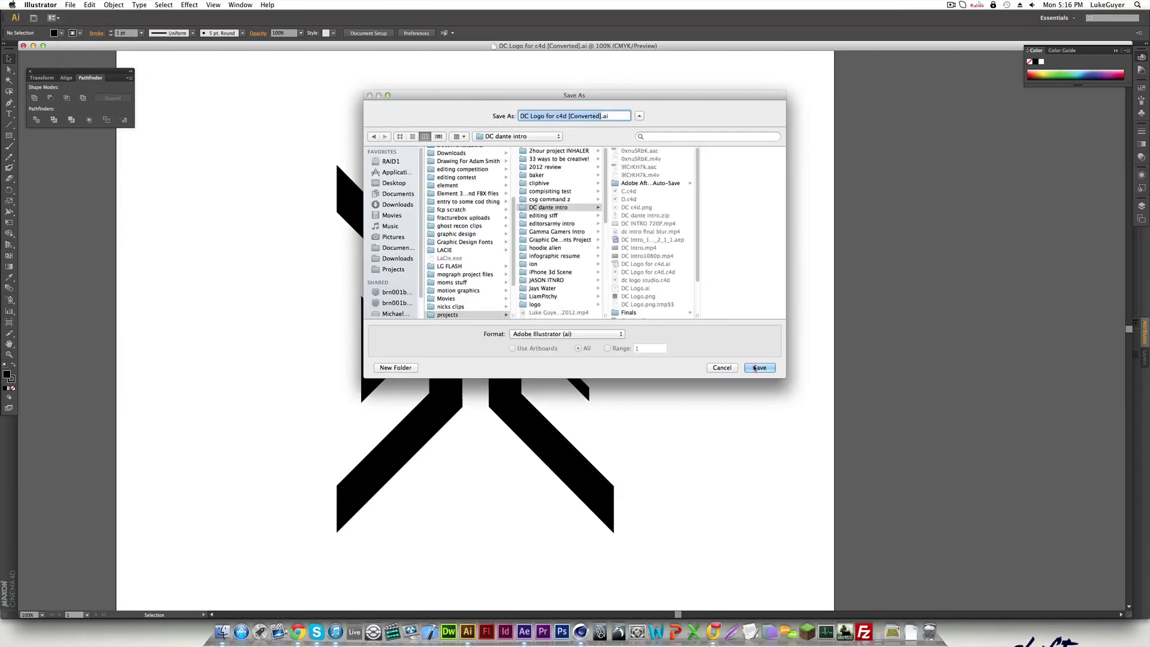
click(758, 367)
click(479, 153)
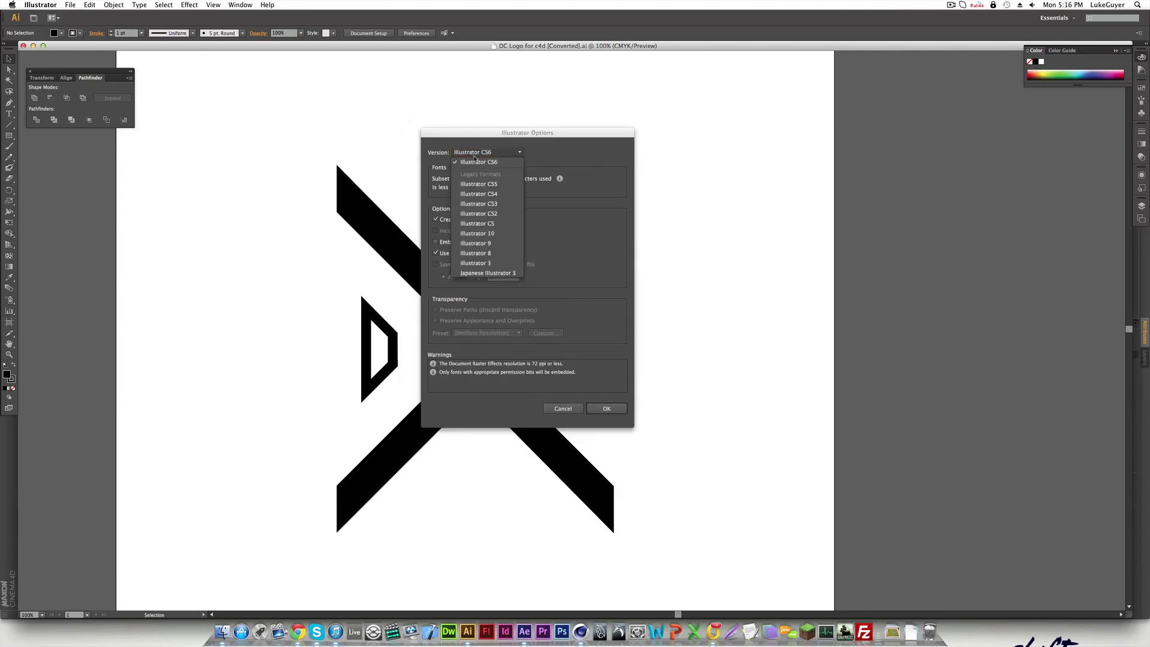
click(495, 254)
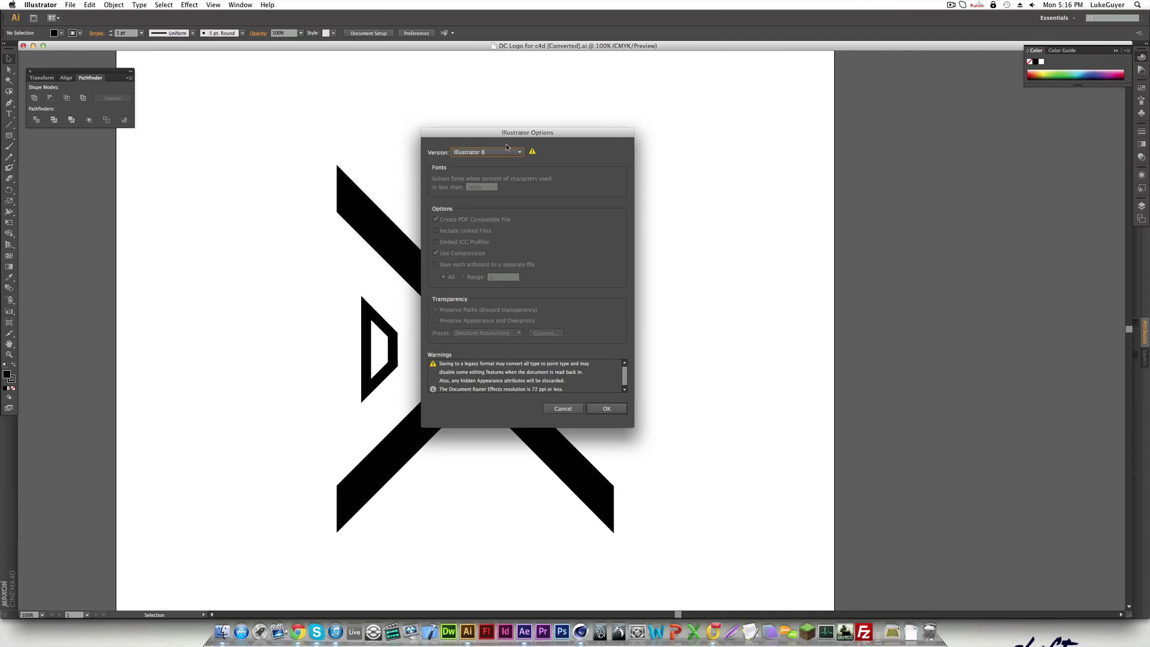
click(606, 408)
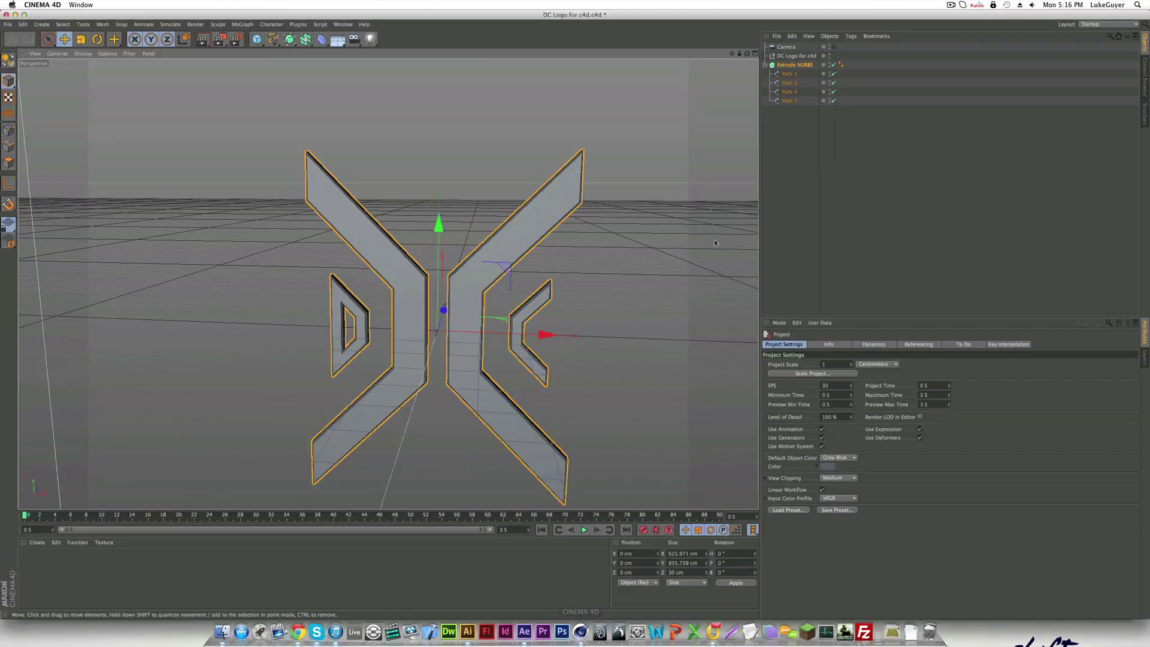
Switch to Cinema 4D and inspect the logo's path splines inside the Extrude NURBS and the extruded model from another angle
click(784, 138)
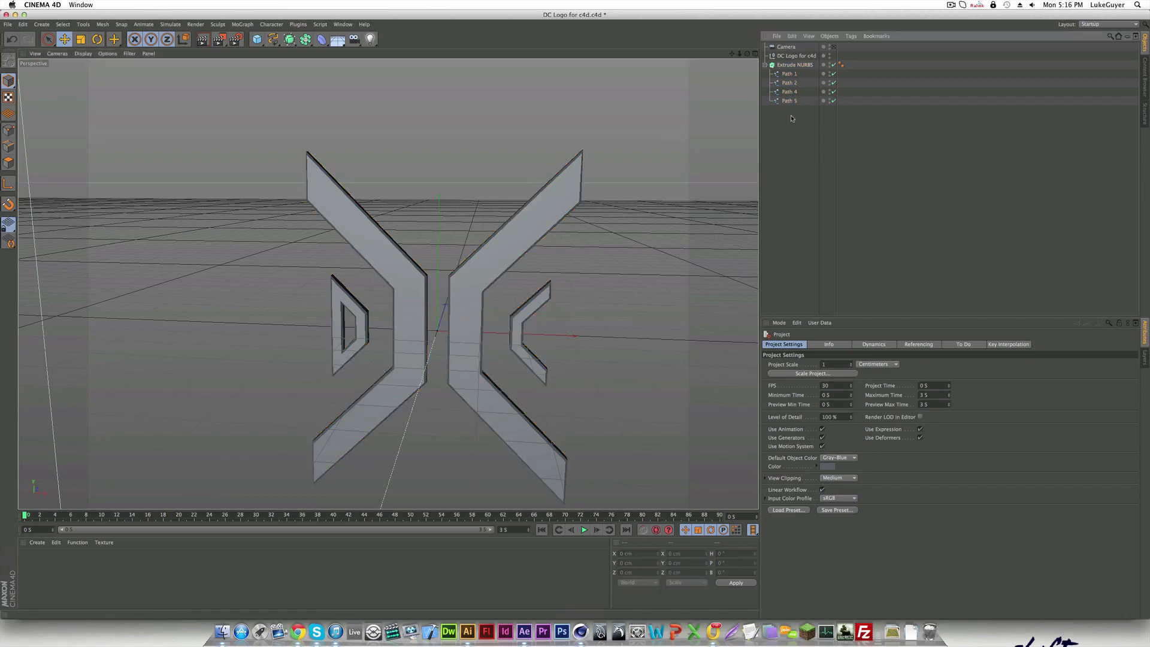
click(790, 101)
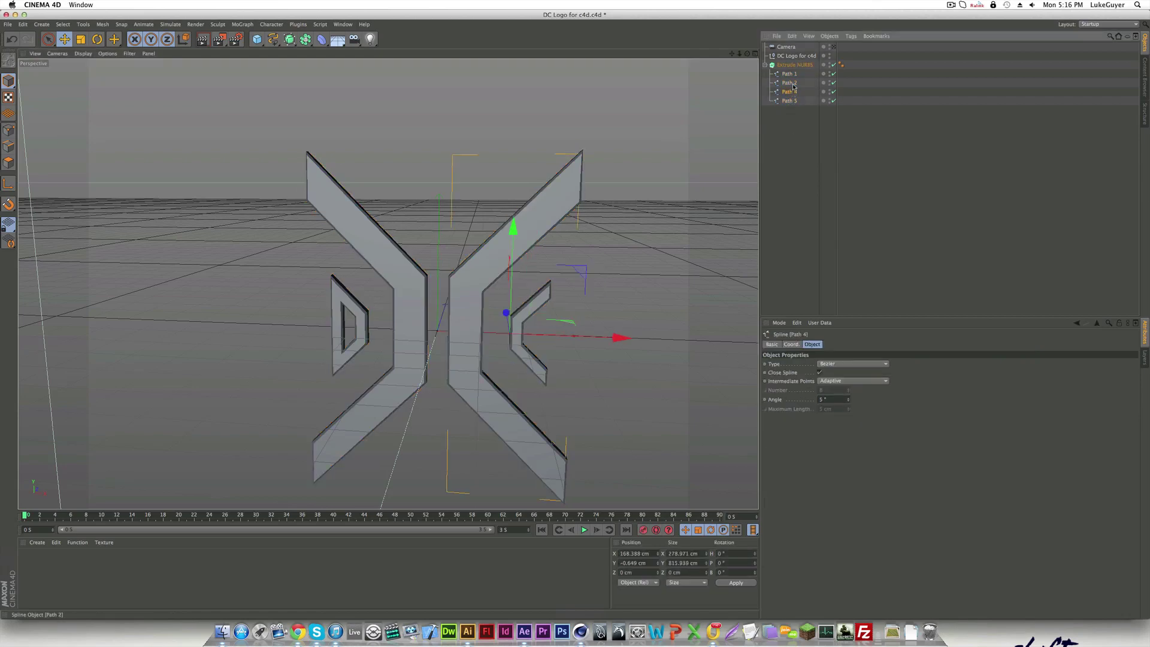
click(789, 83)
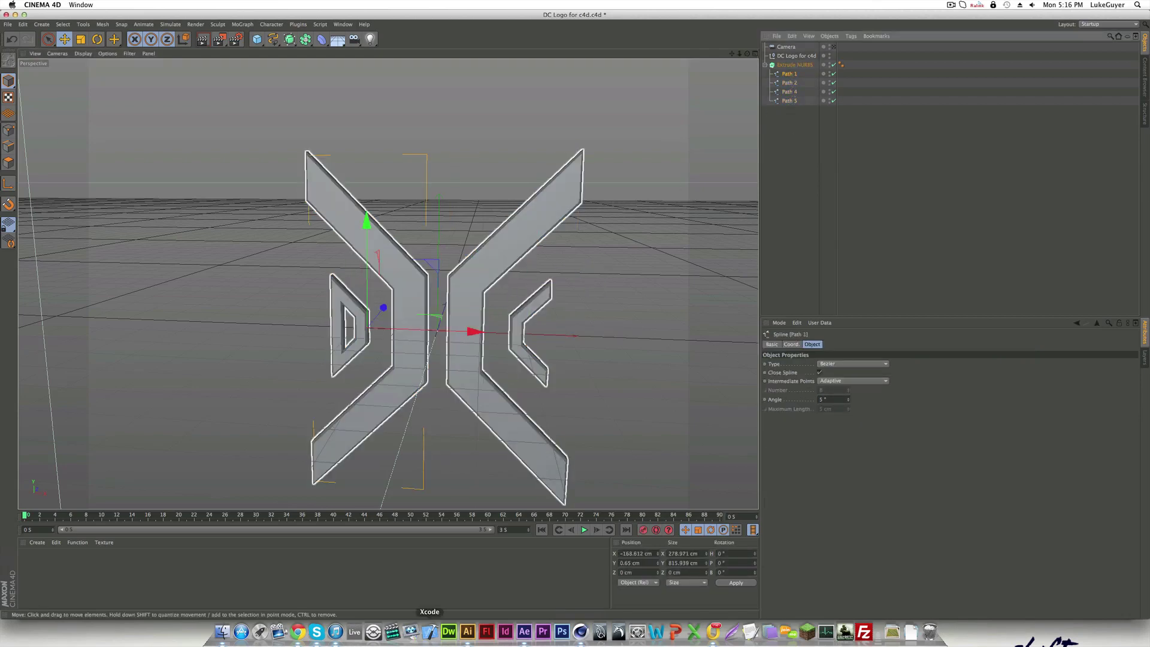
click(470, 630)
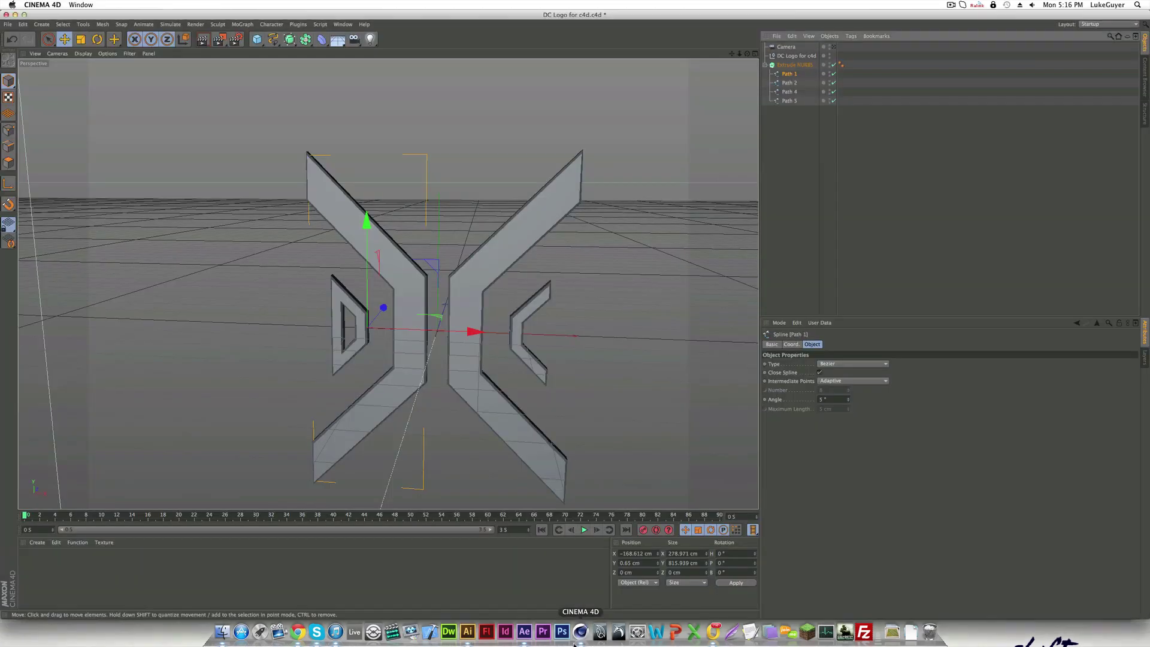
click(580, 631)
click(795, 65)
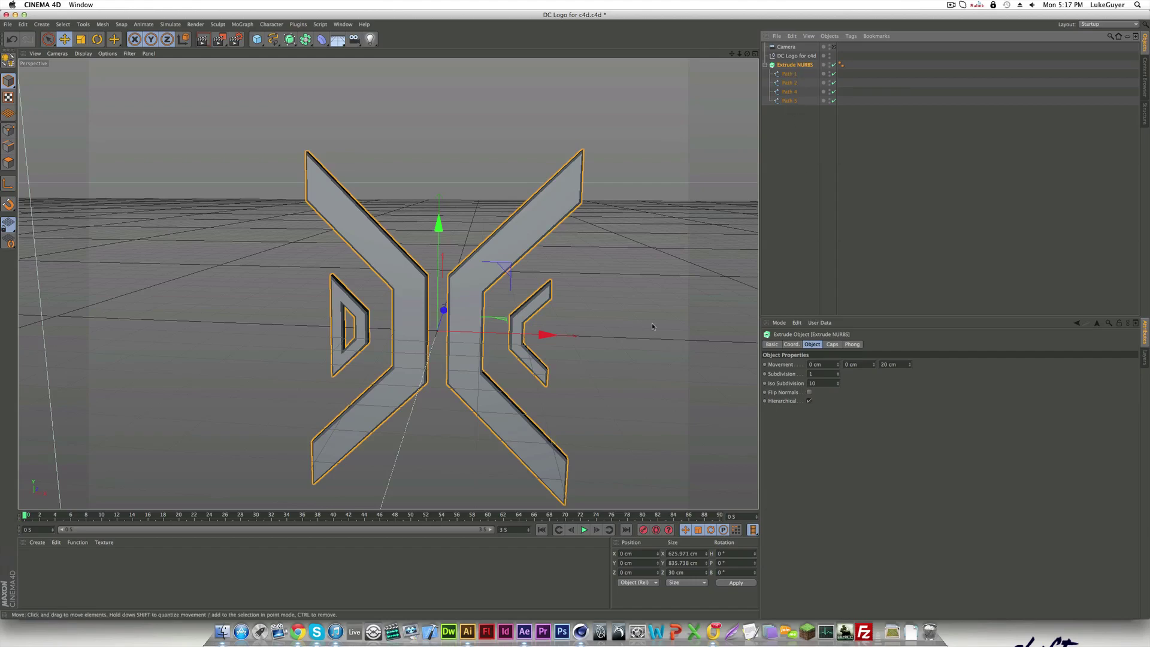
drag(652, 326, 655, 365)
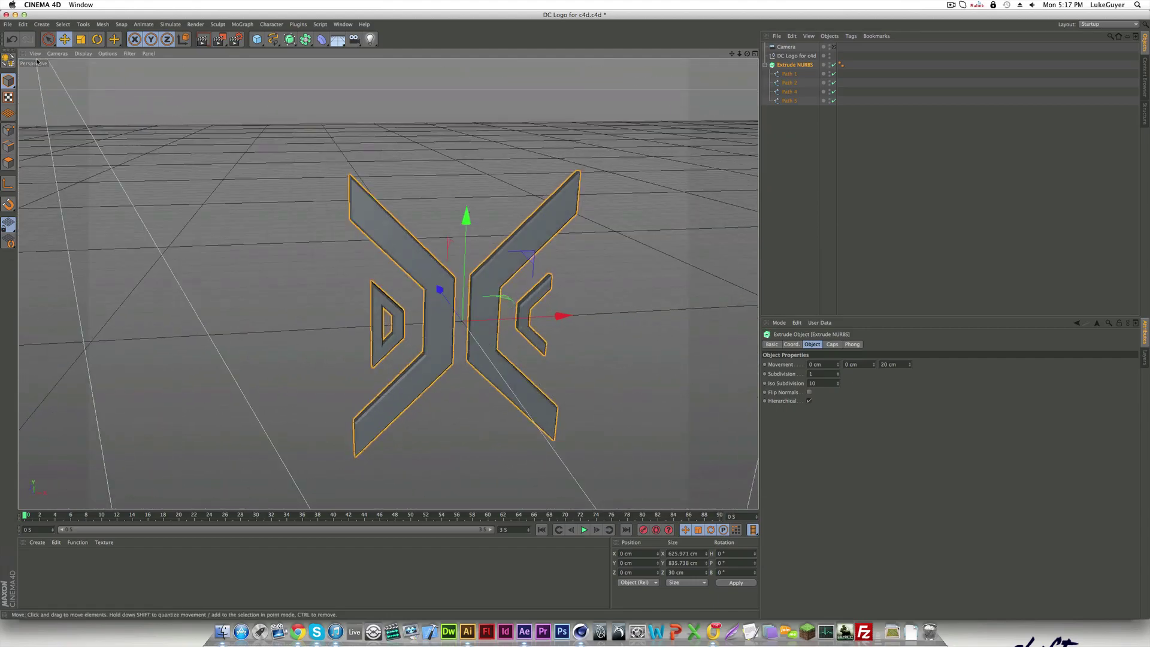
Switch to After Effects and look through the layer stack of the final composition
click(523, 632)
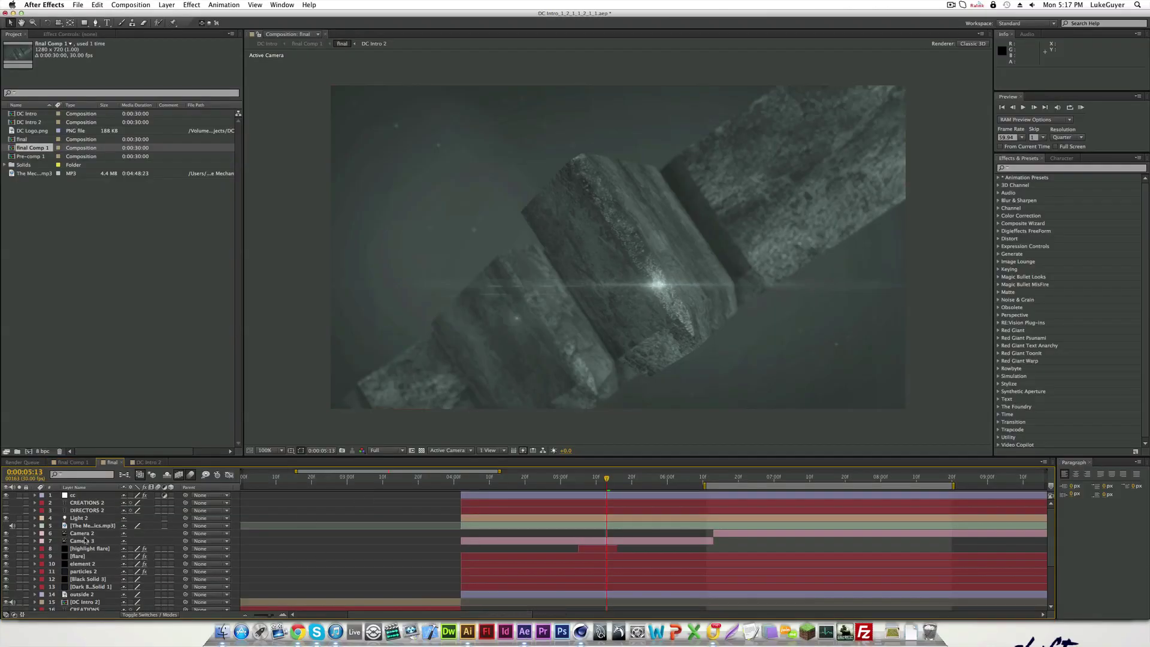
scroll(84, 539, down, 5)
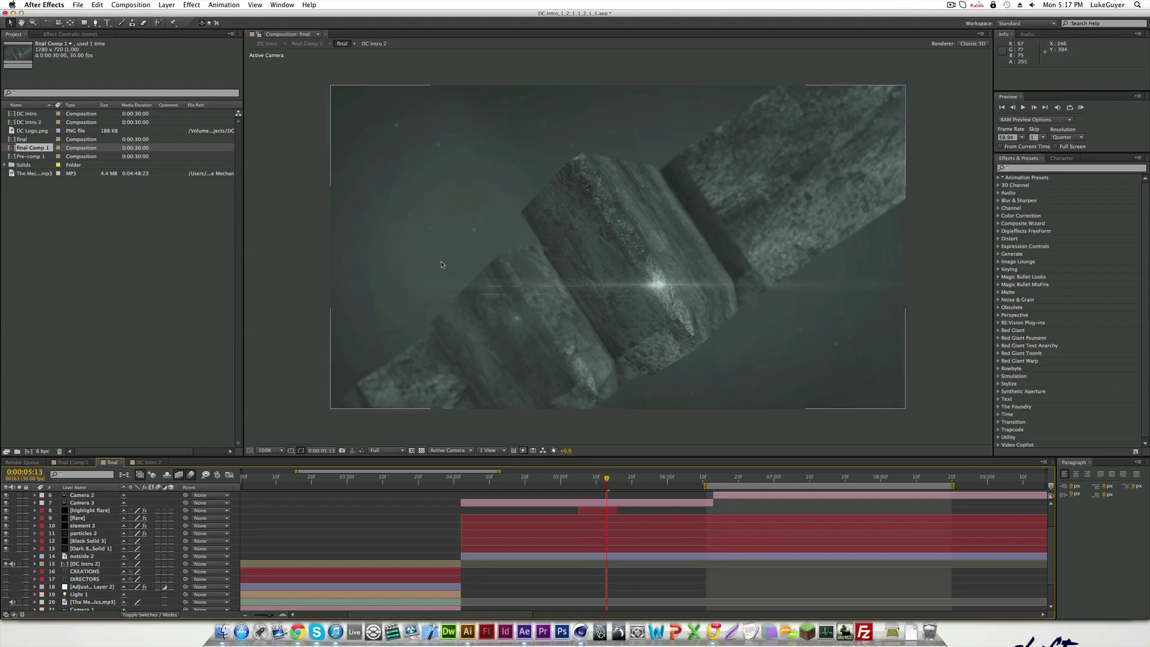
click(298, 450)
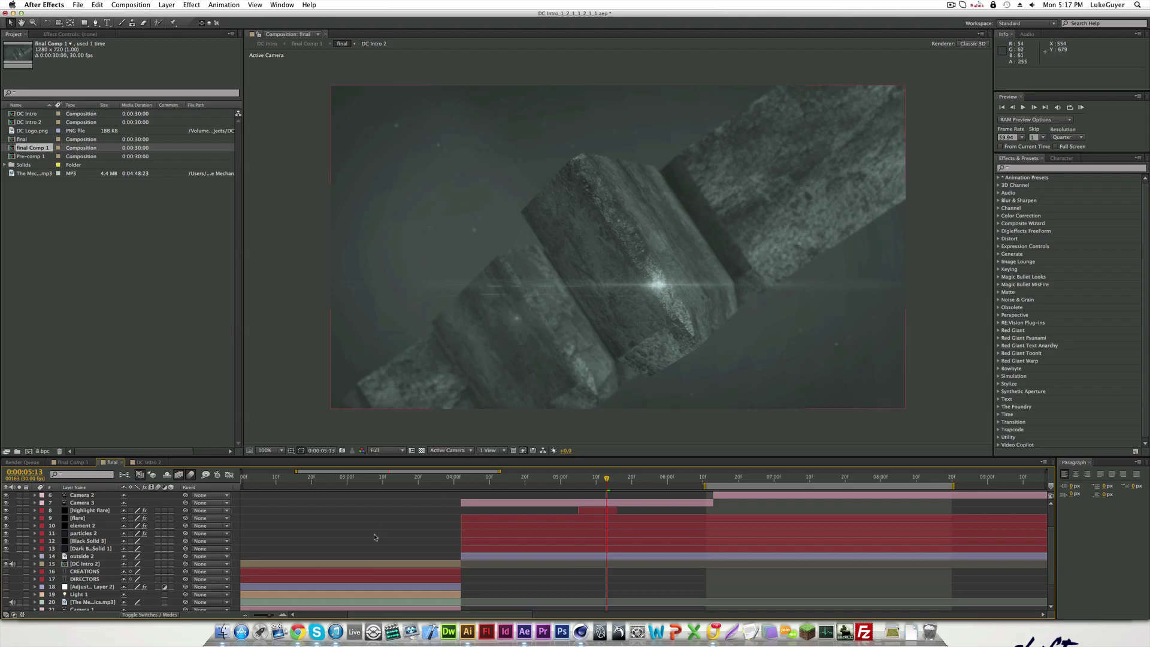
scroll(93, 565, down, 3)
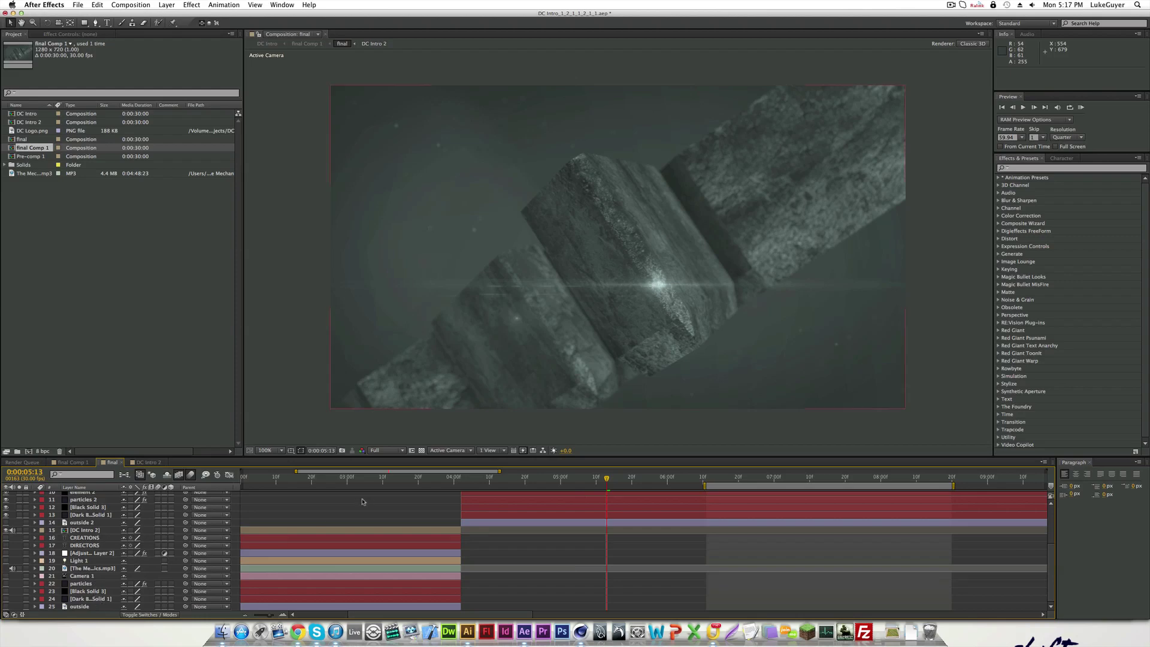
Move the current time to 0:00:01:00 and set both the composition view and the RAM preview resolution to Half
drag(267, 615, 245, 616)
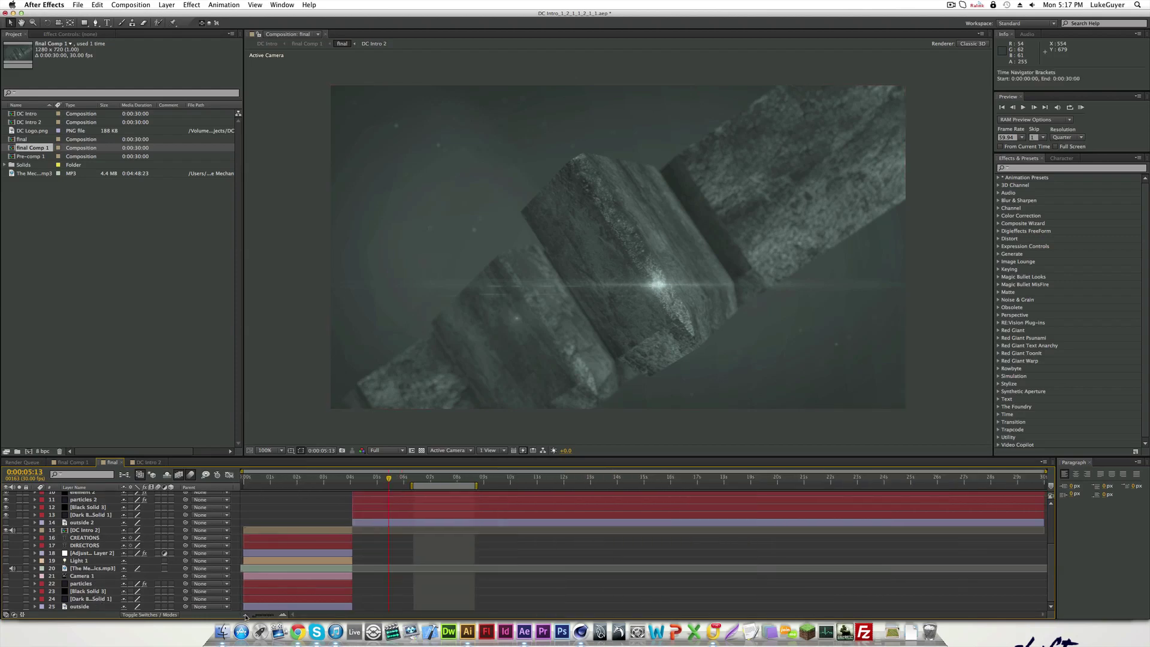
click(270, 477)
key(Caps_Lock)
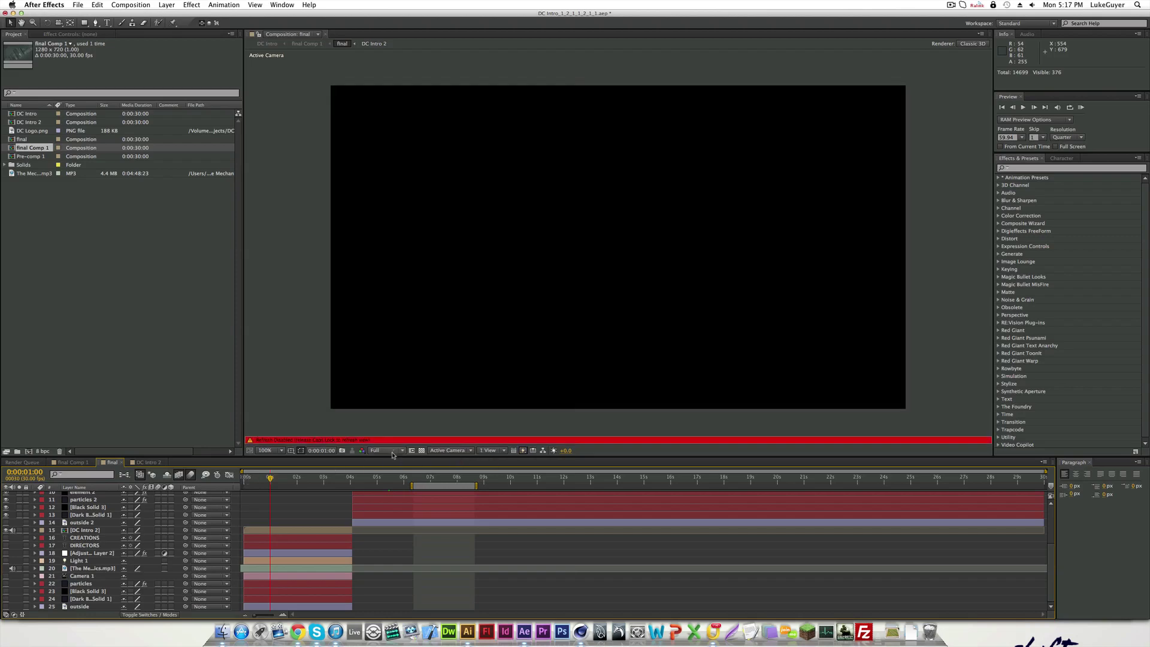
click(389, 450)
click(380, 485)
click(1061, 138)
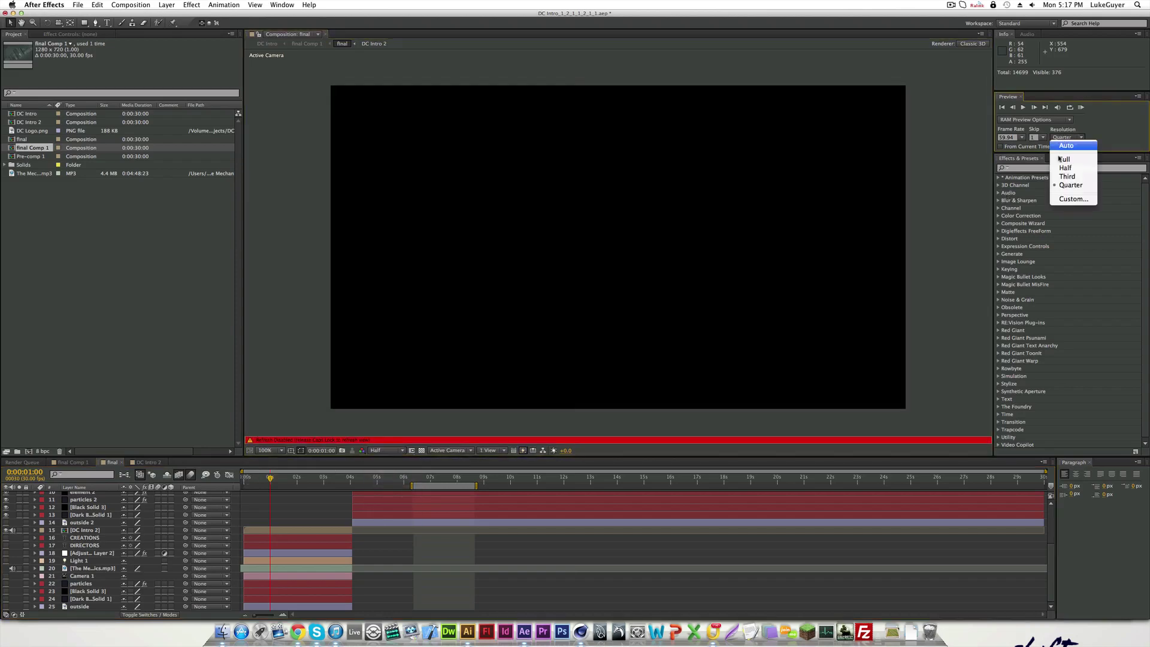
click(1062, 169)
key(Caps_Lock)
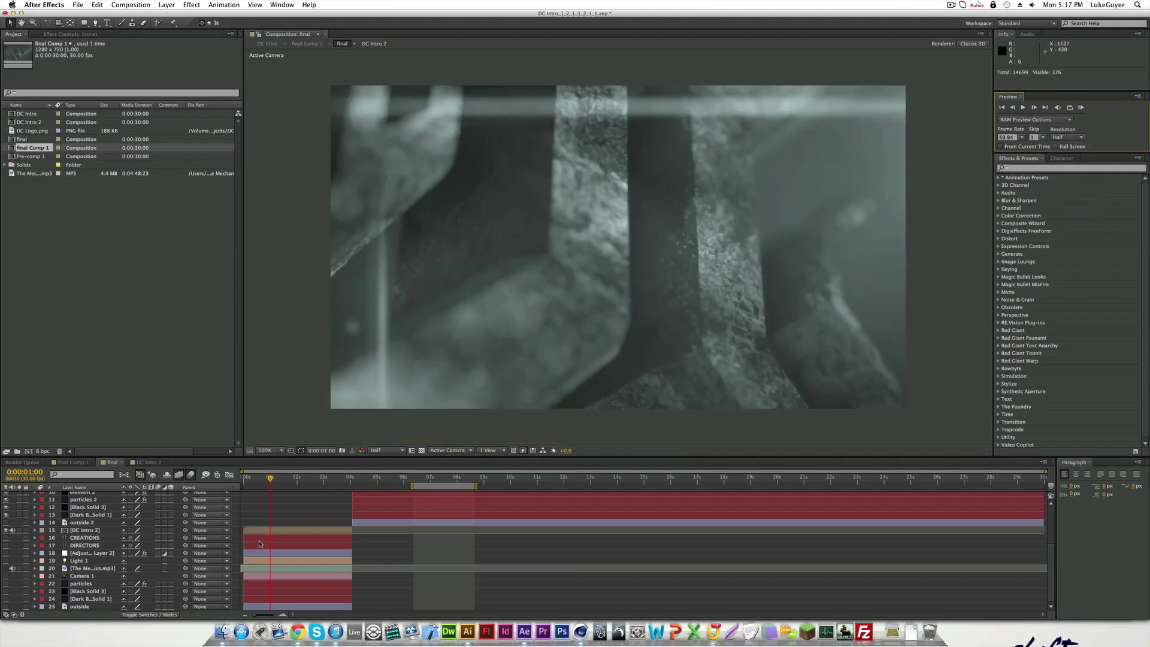
Open the DC Intro 2 precomposition and inspect its two camera layers and the effect on the cc layer
double_click(82, 531)
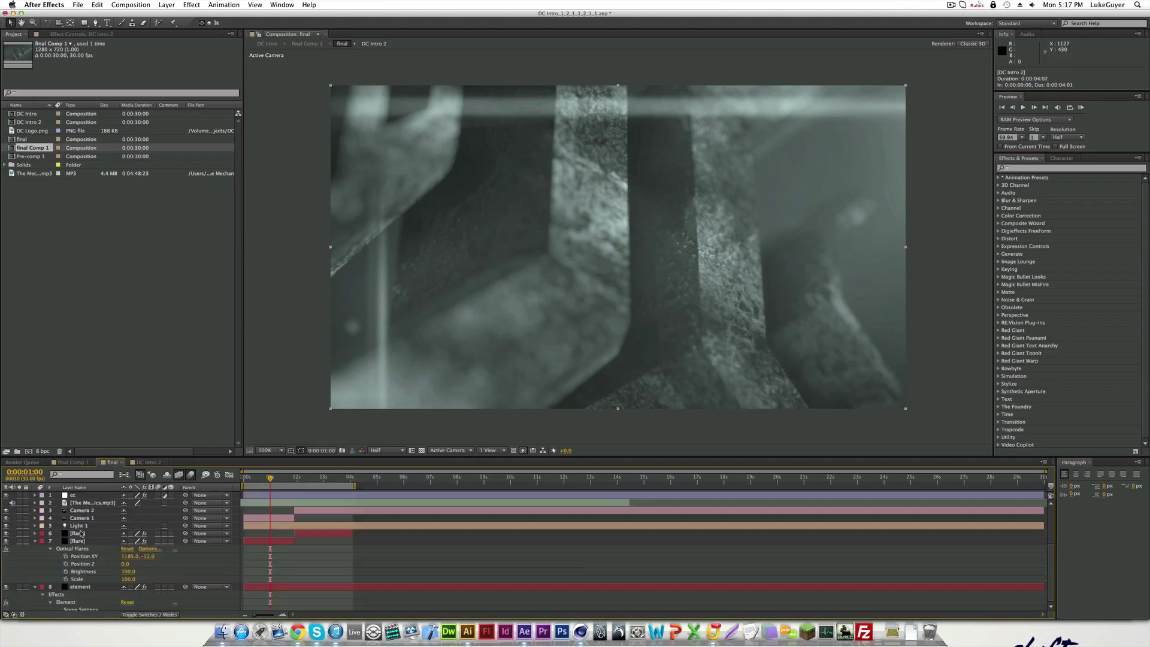
click(95, 519)
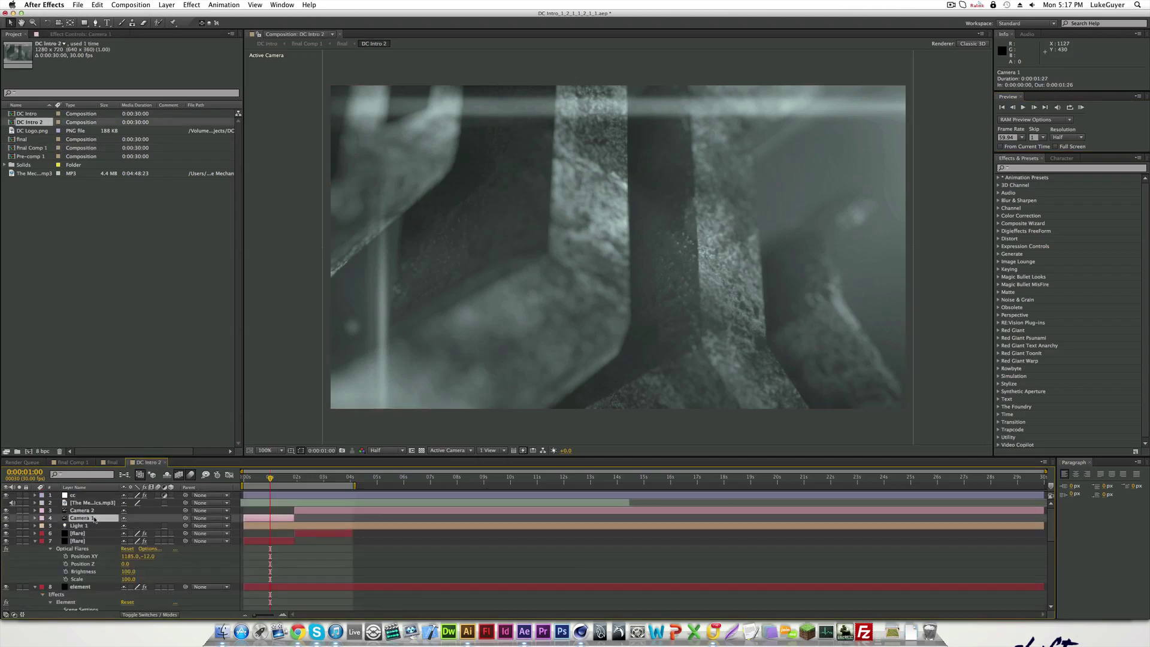
click(81, 512)
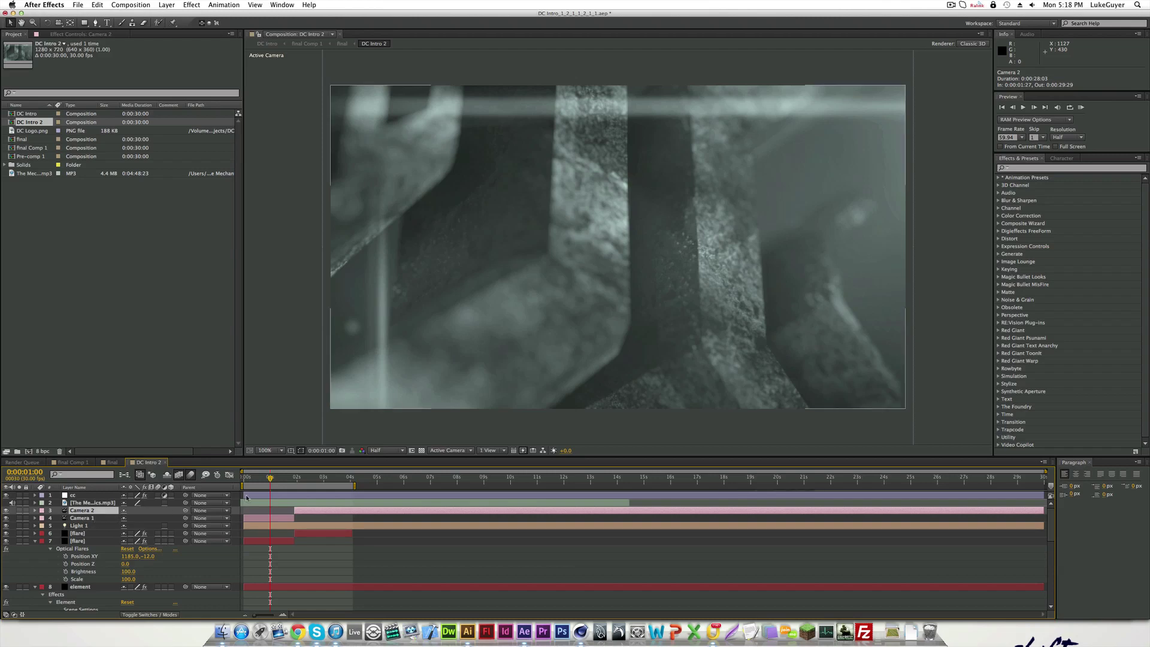
click(256, 497)
click(70, 34)
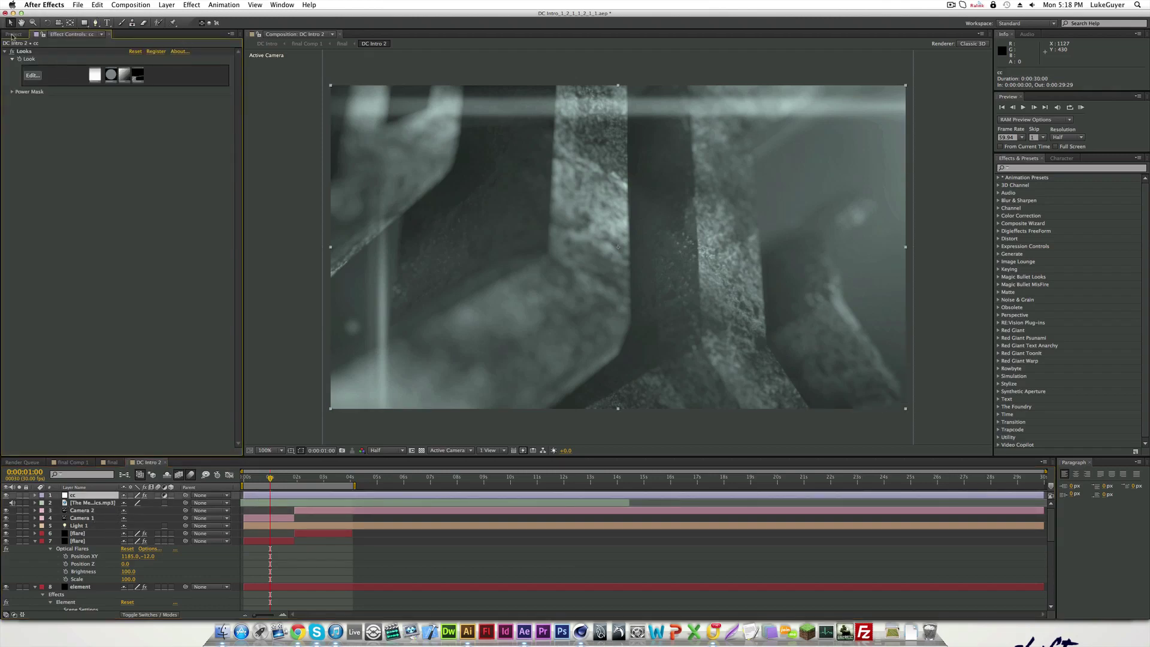
click(13, 34)
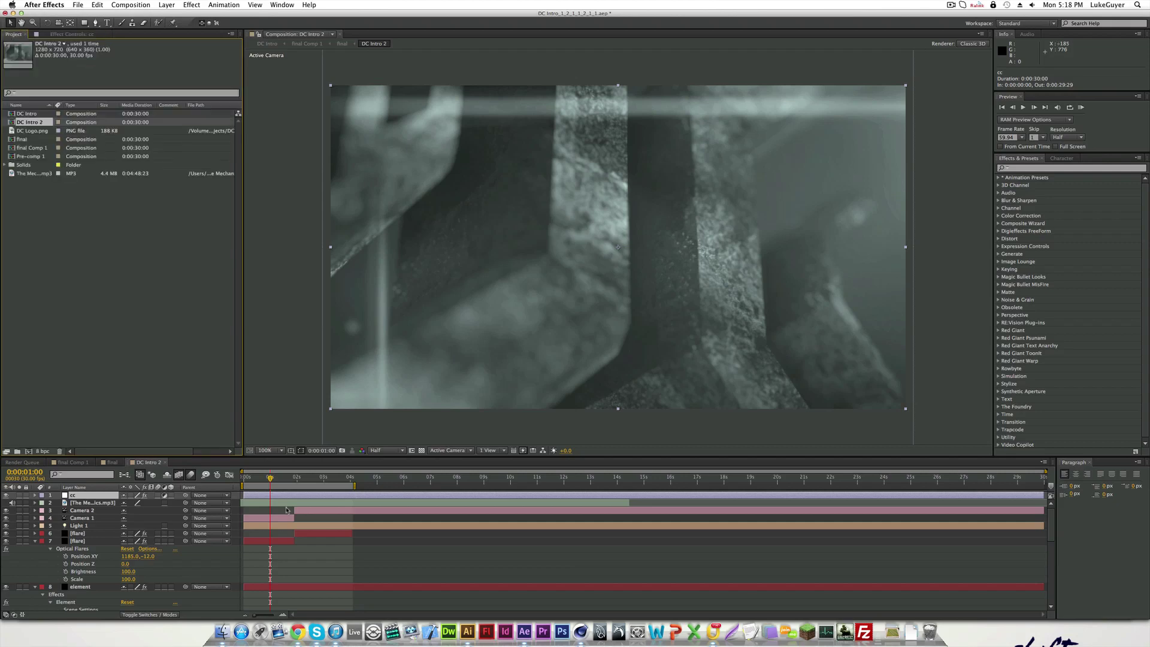
Inspect the effect settings of the upper flare layer with the lower one collapsed, and return to the final composition
click(34, 541)
click(80, 533)
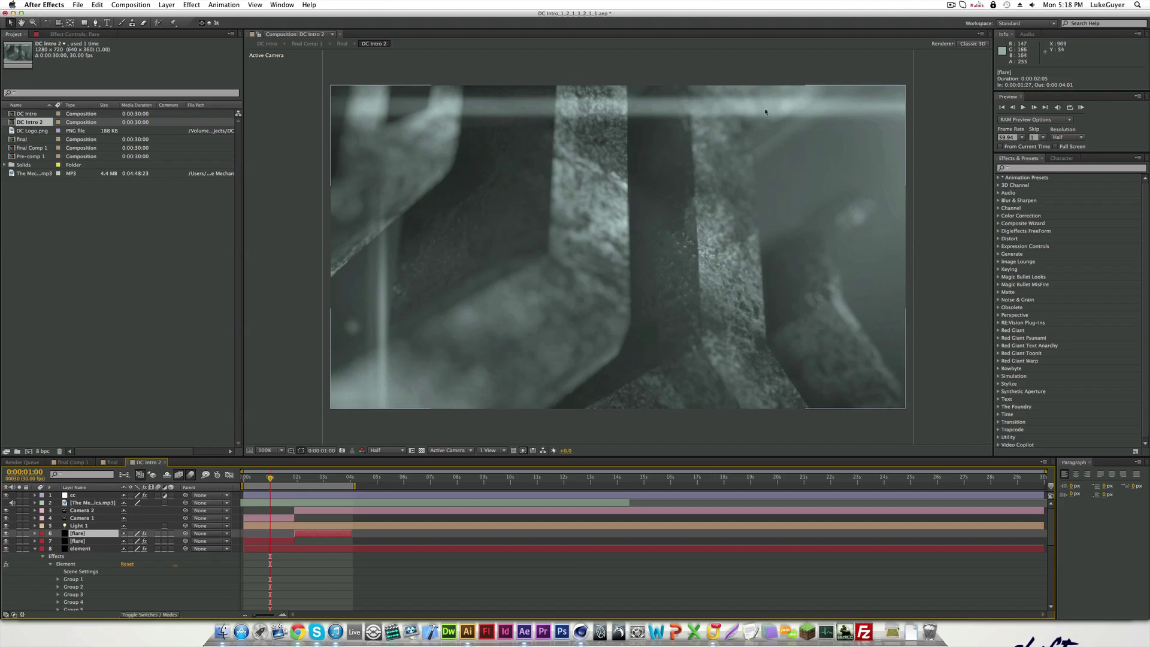
click(83, 35)
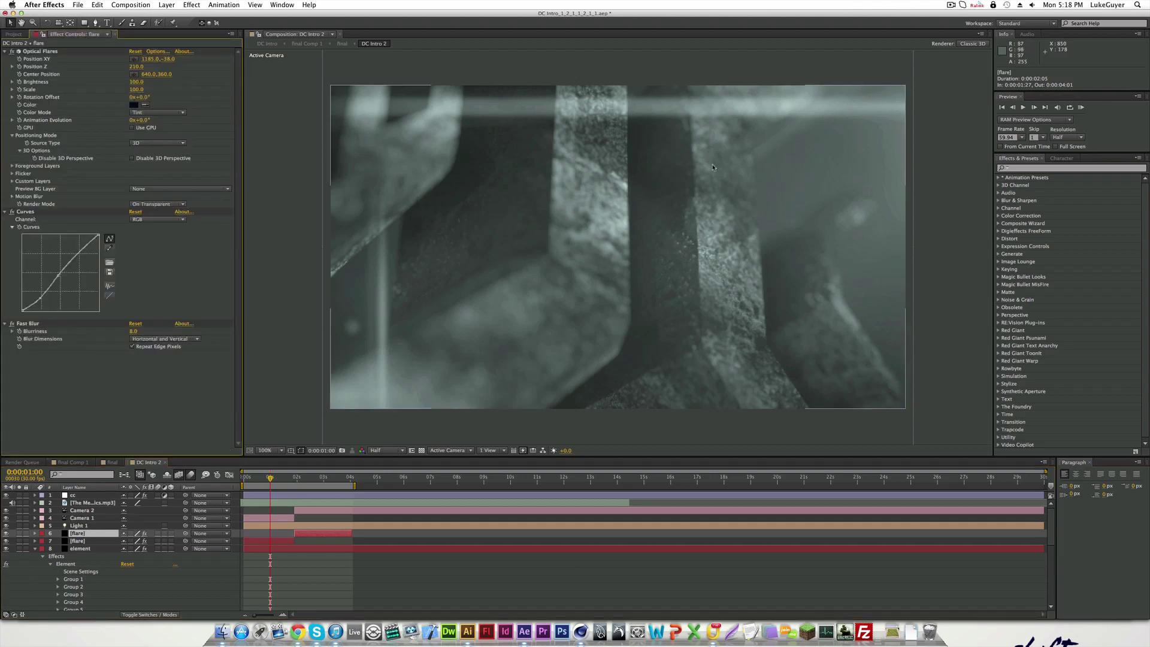
click(110, 461)
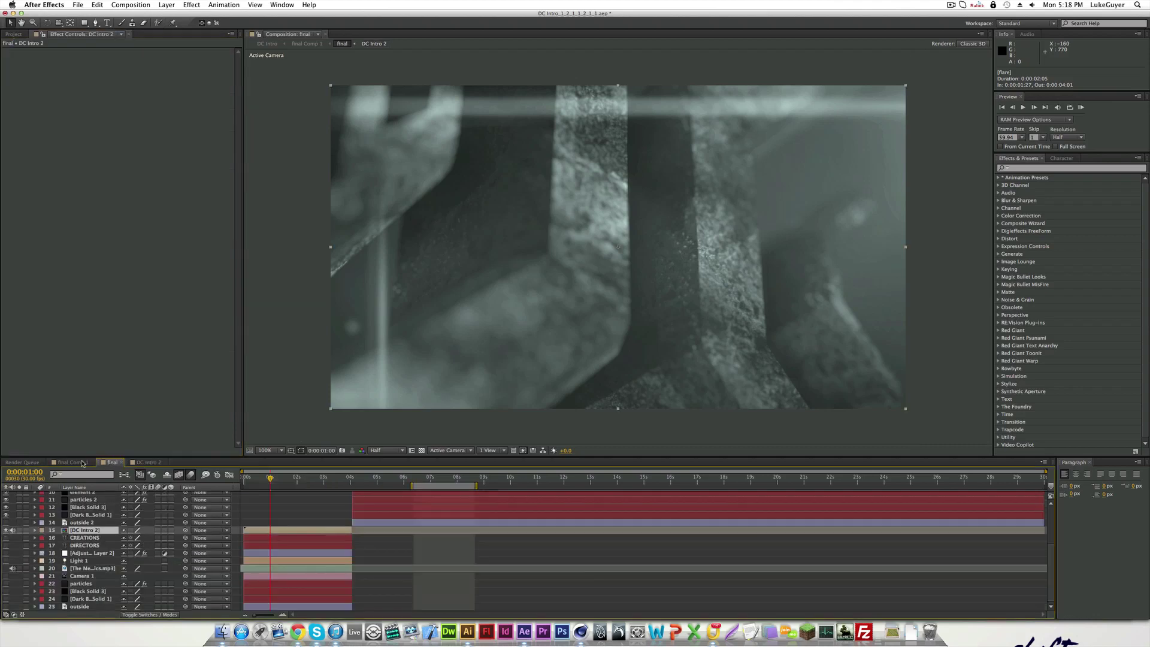
Open Final Comp 1, set its view resolution to Half, and scrub to 0:00:09:23 to check the closing opacity fade
click(82, 463)
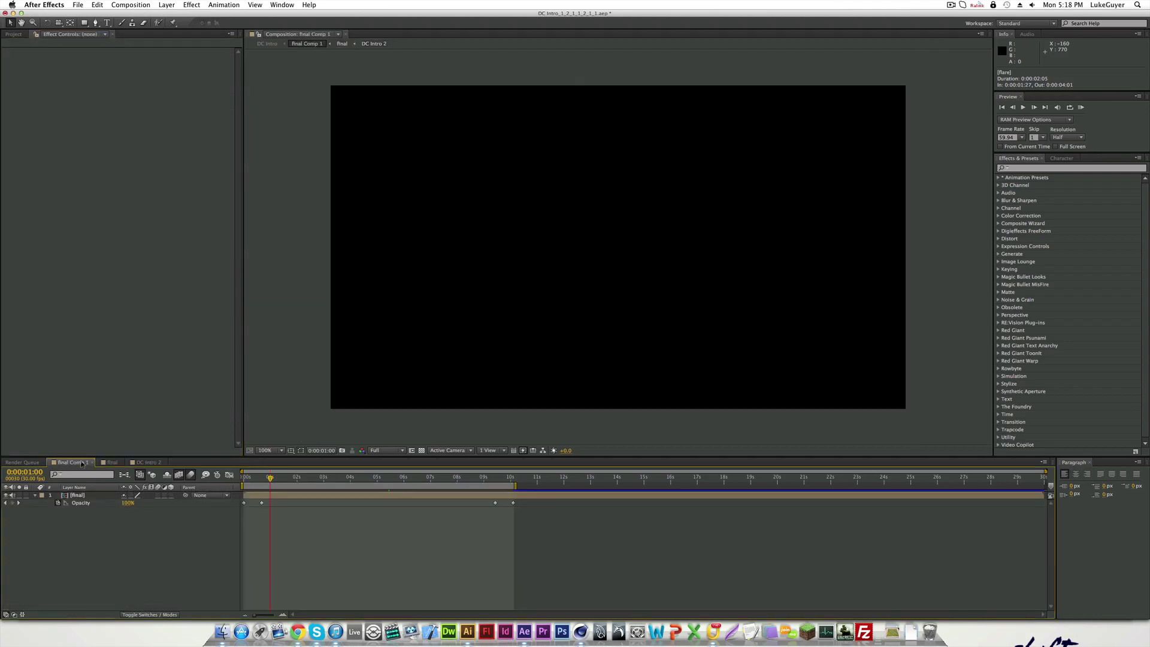
click(477, 481)
key(Caps_Lock)
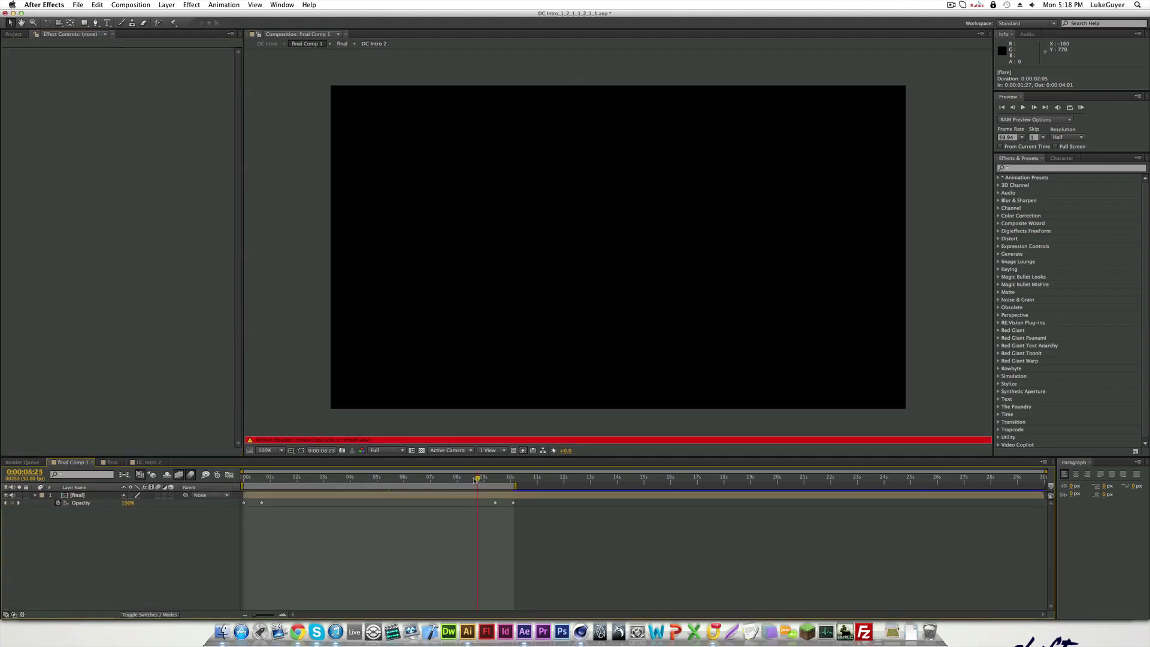
click(374, 449)
click(615, 441)
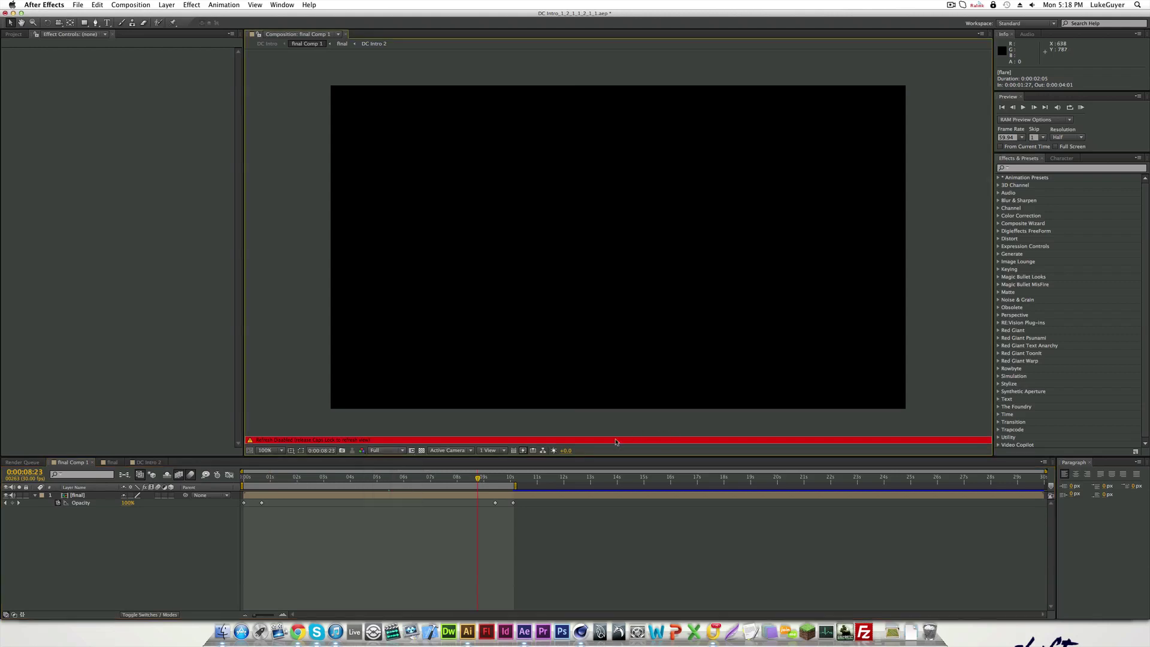
click(382, 451)
click(388, 479)
key(Caps_Lock)
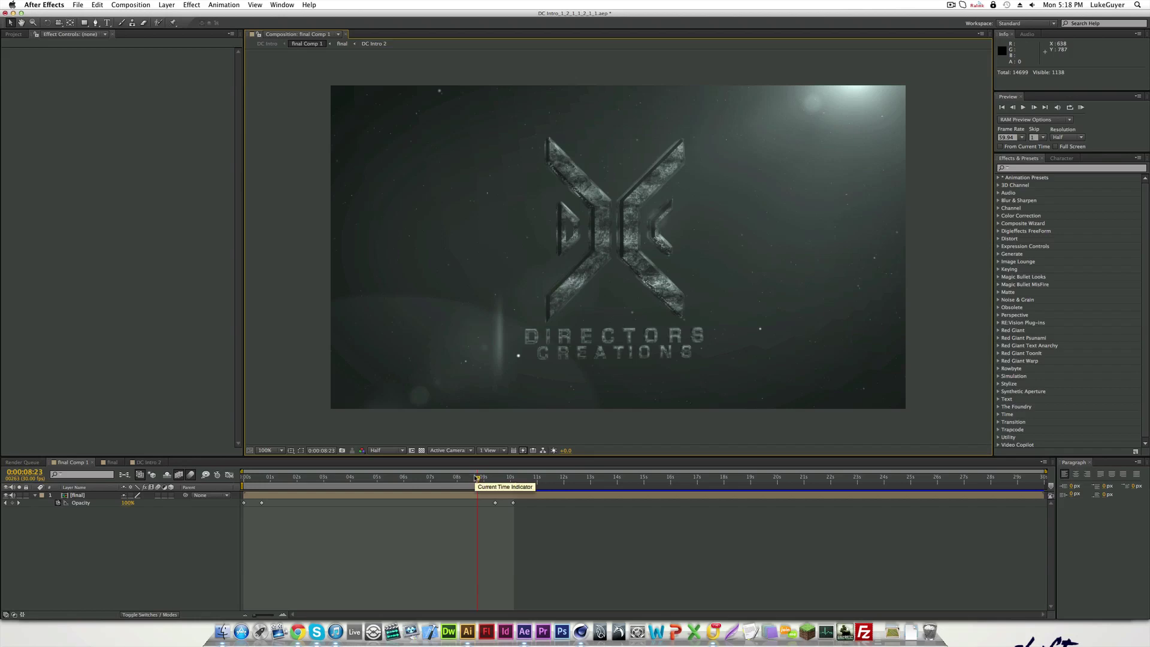
drag(477, 477, 506, 480)
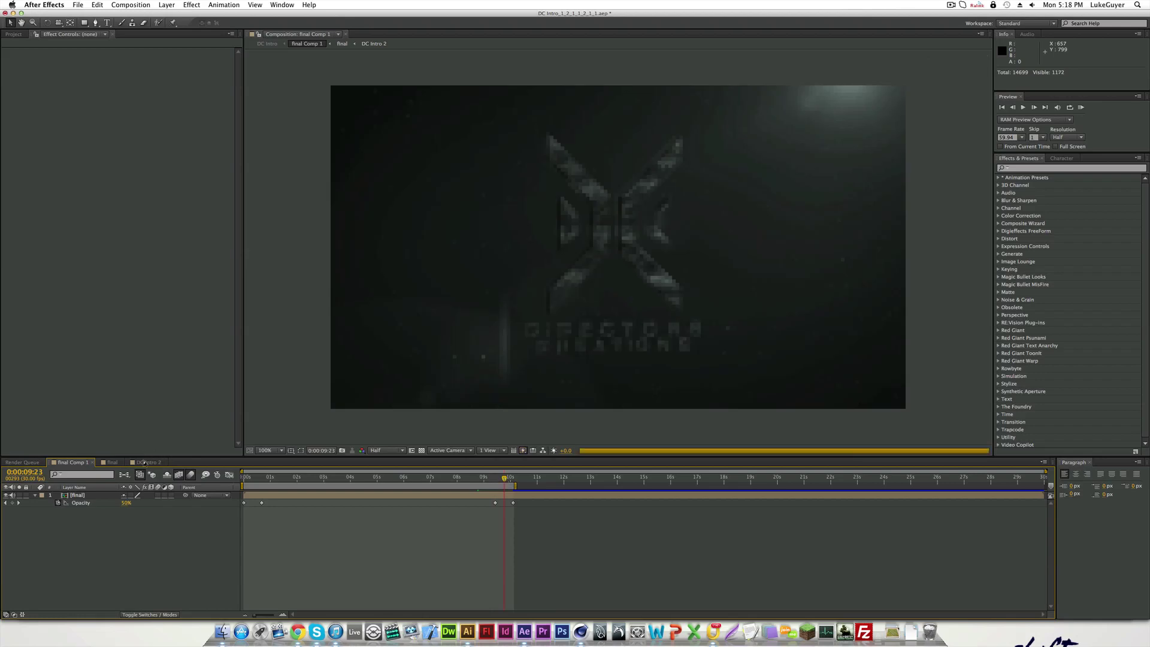
Return to the DC Intro 2 composition, collapse the element layer's properties, and inspect its effect settings
click(150, 462)
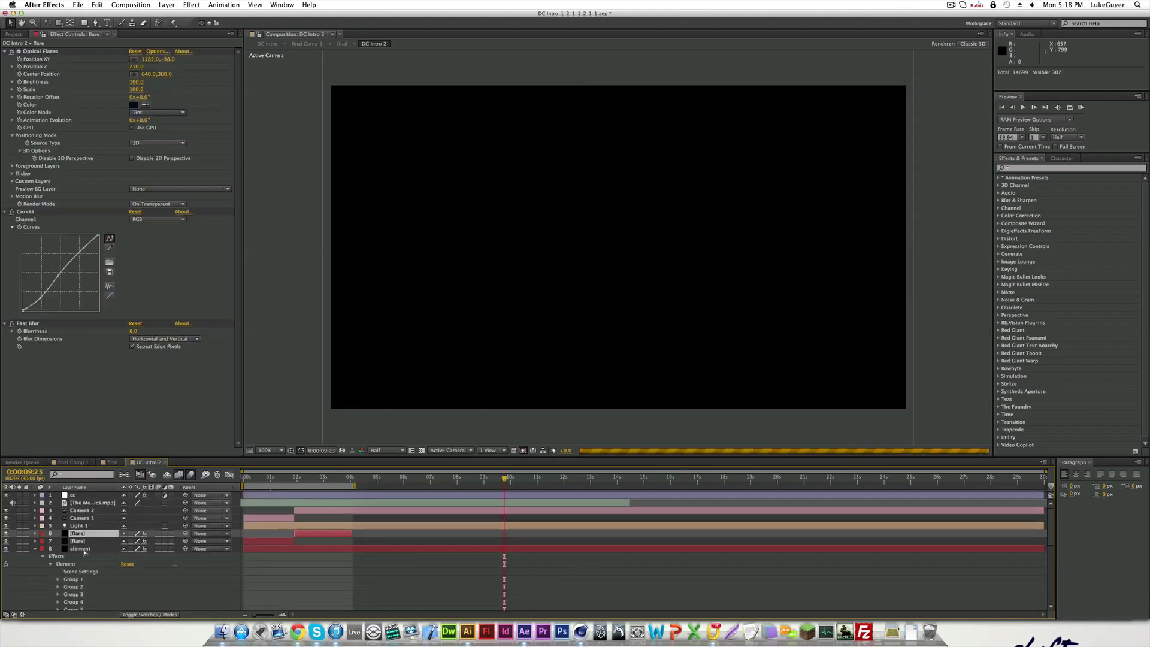
click(47, 550)
click(35, 549)
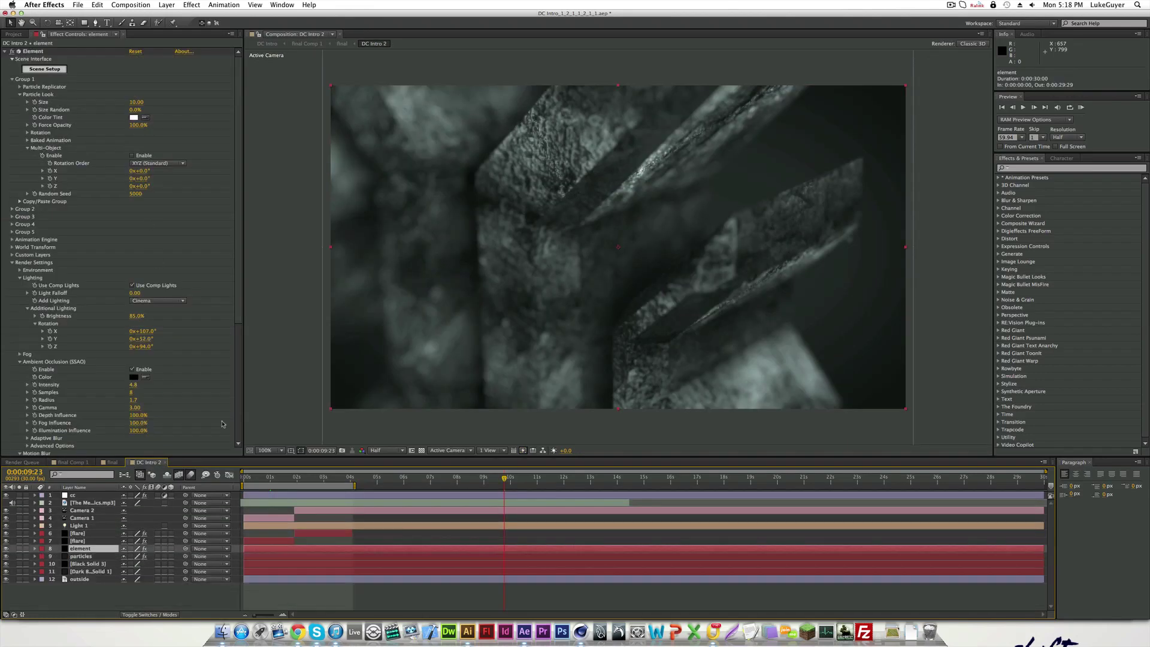
click(87, 557)
click(85, 549)
Reveal the keyframes of Camera 1 and Camera 2 and examine the first camera move at 0:00:00:16
click(266, 518)
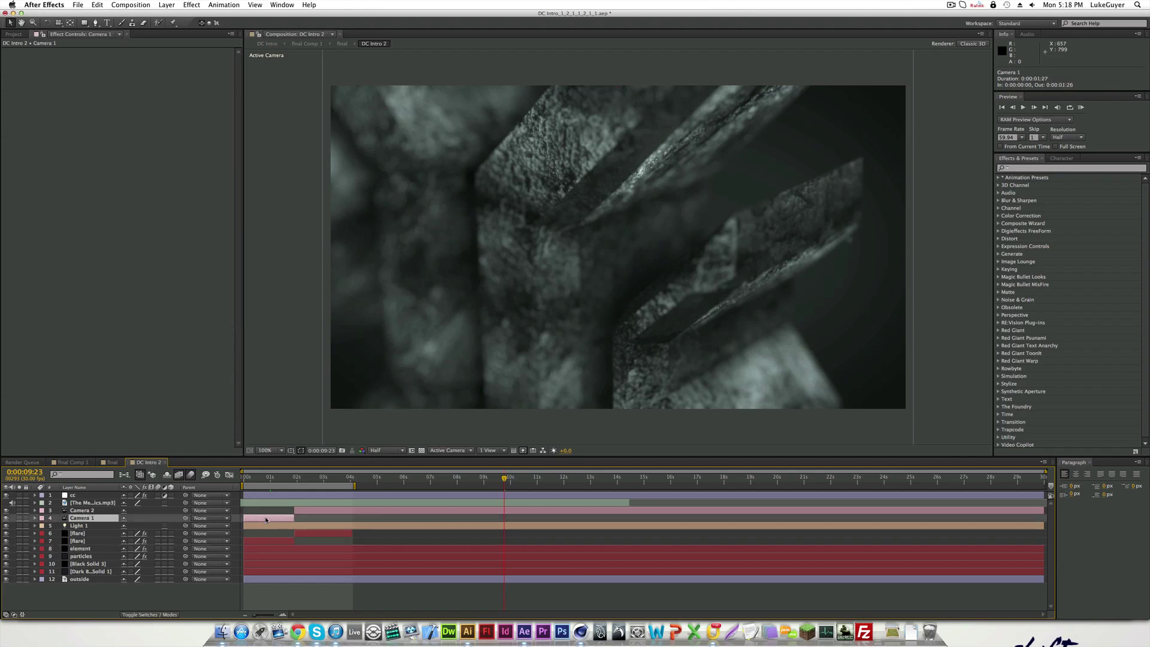
key(u)
click(307, 510)
key(u)
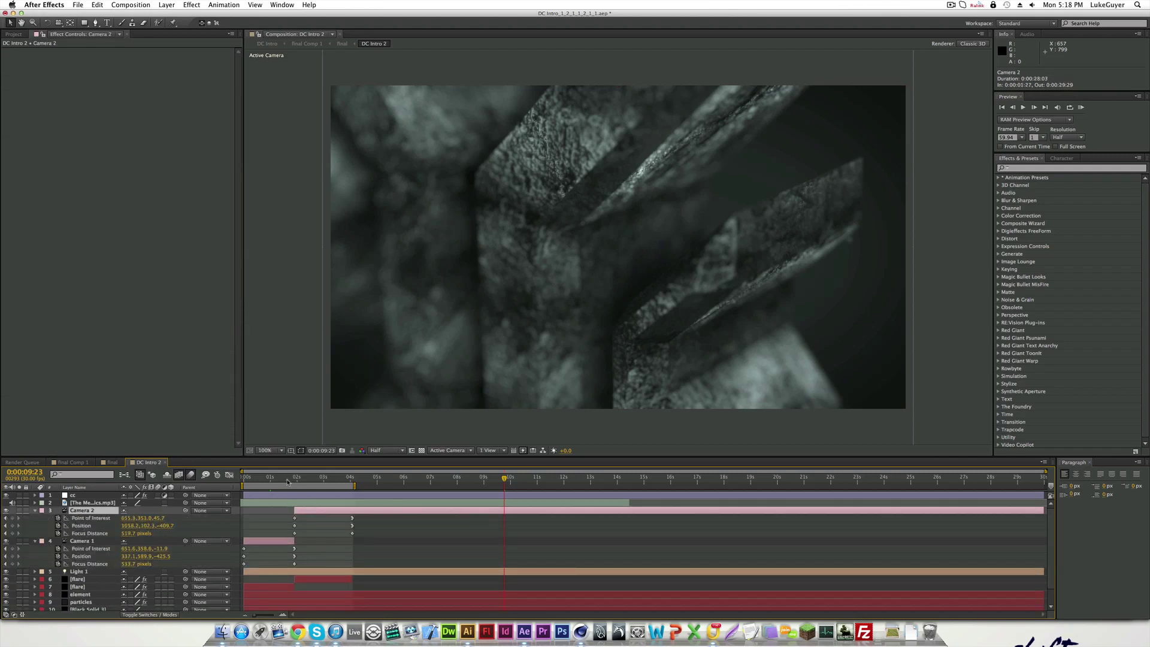
drag(282, 479, 259, 489)
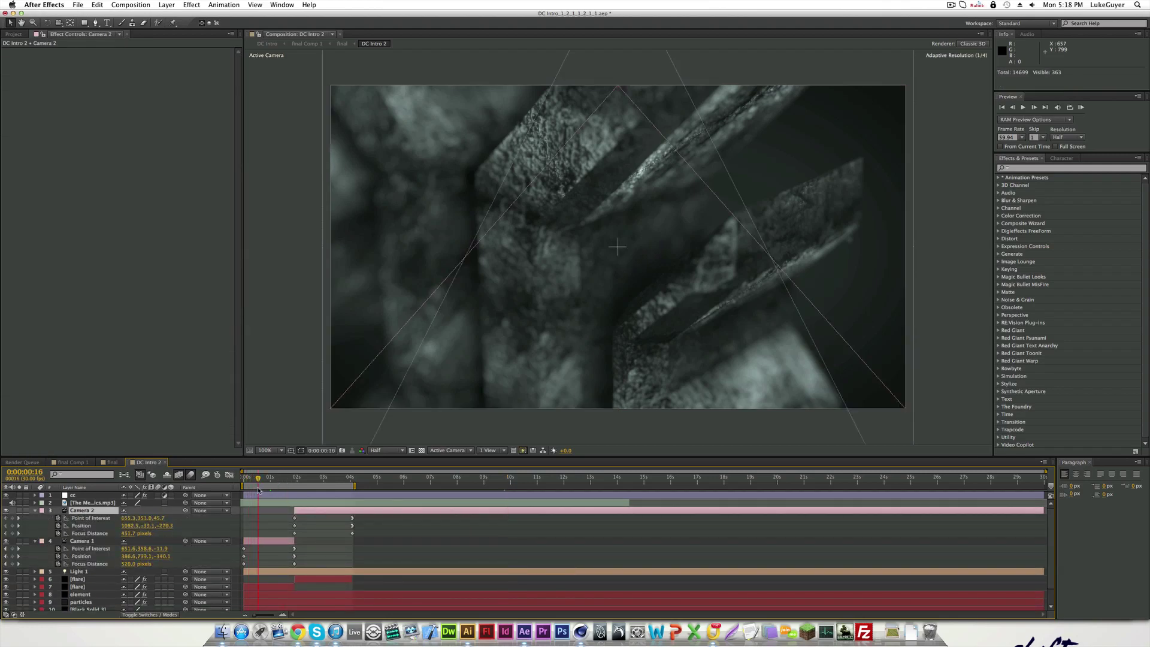
click(166, 542)
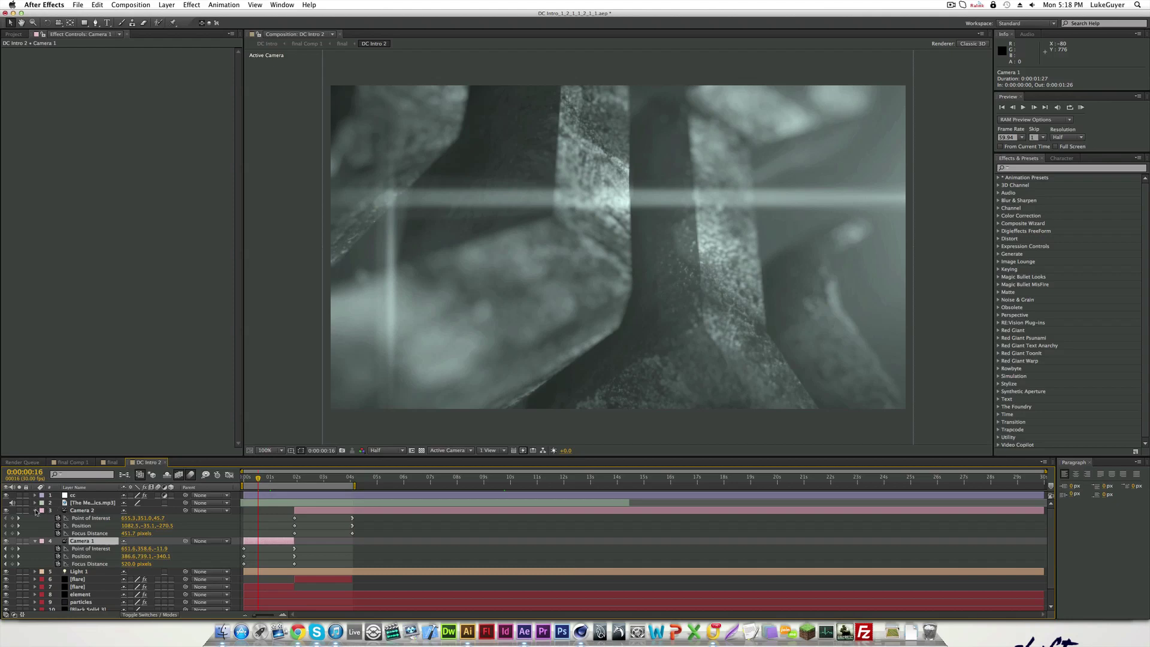
Collapse both camera layers and show the logo outlines of the outside layer
click(35, 510)
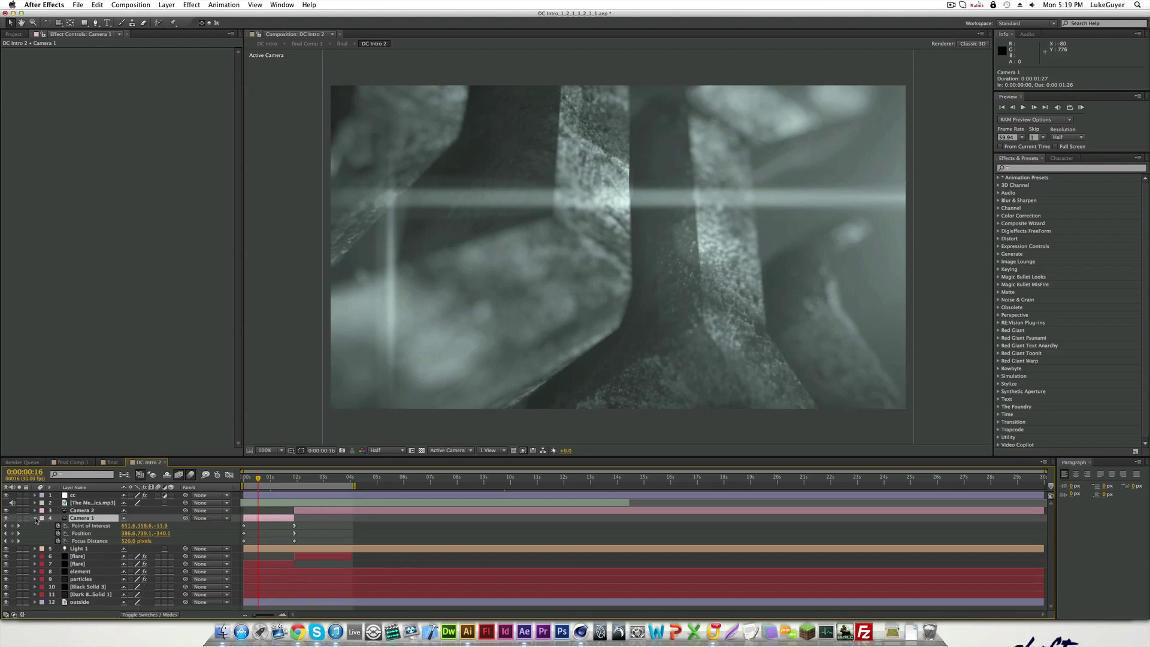
click(35, 519)
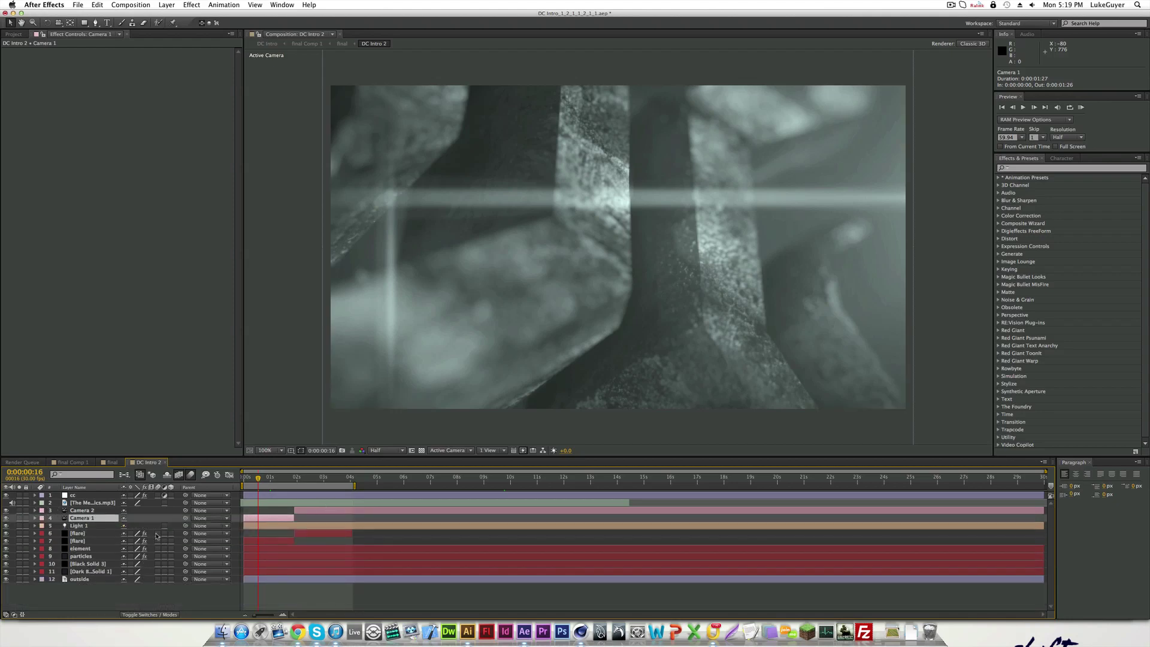
click(287, 579)
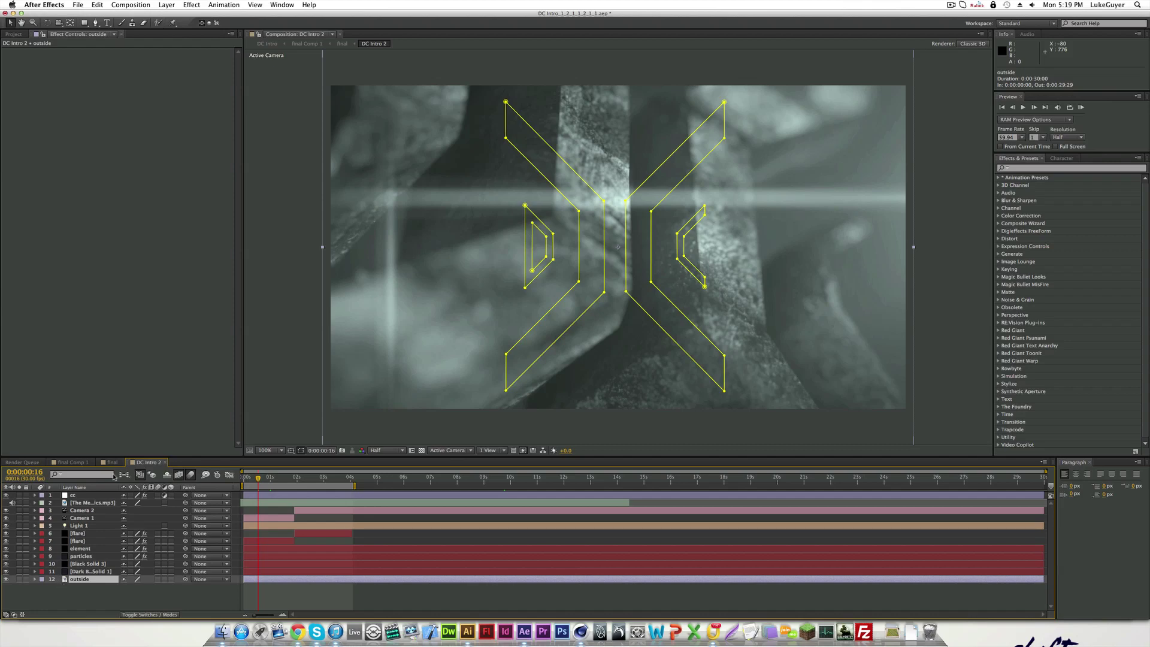
In the final composition, reveal the keyframes of Camera 3 and Camera 2 and scrub through the camera move to 0:00:06:07
click(113, 462)
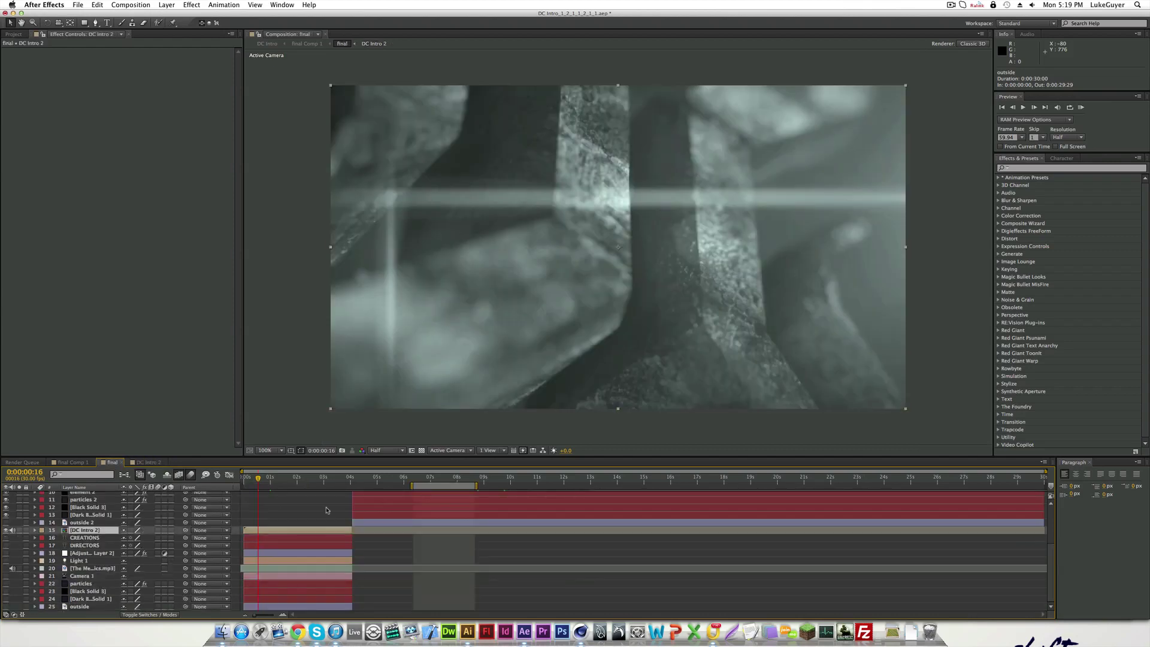
scroll(384, 538, up, 5)
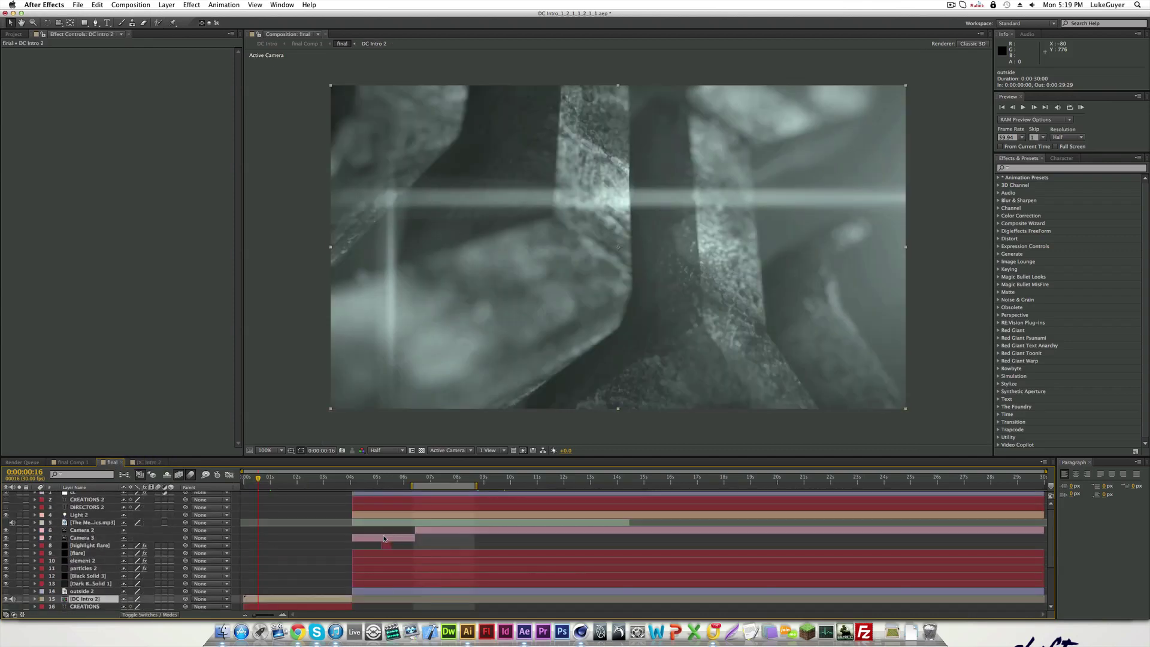
click(376, 478)
click(392, 541)
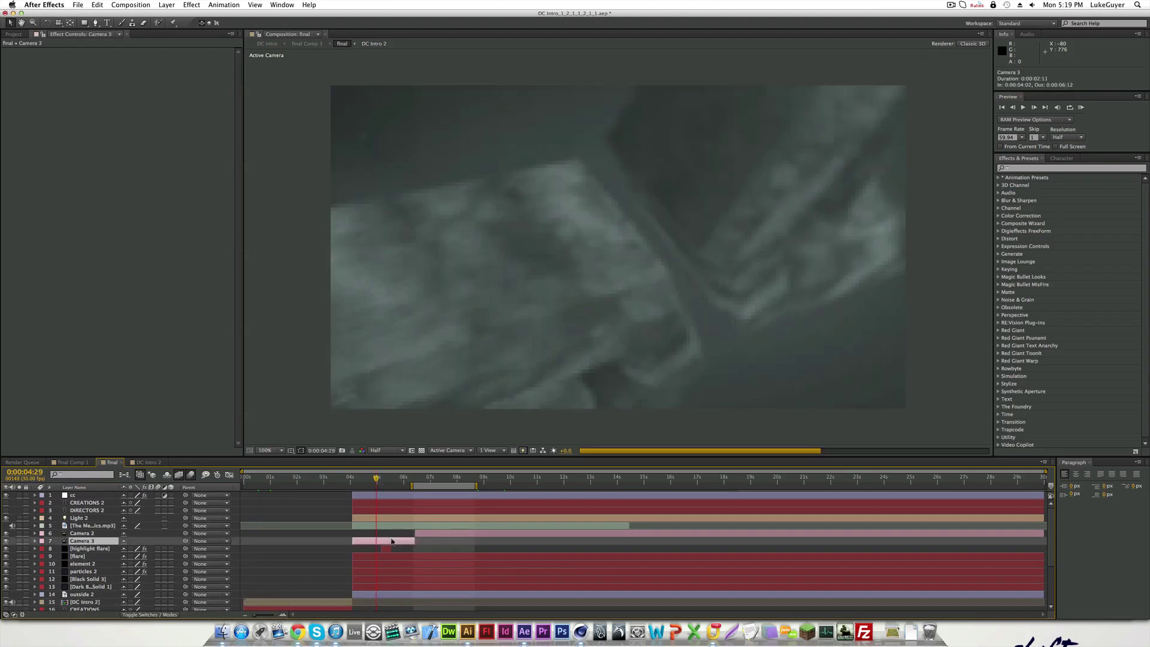
key(u)
click(445, 534)
key(u)
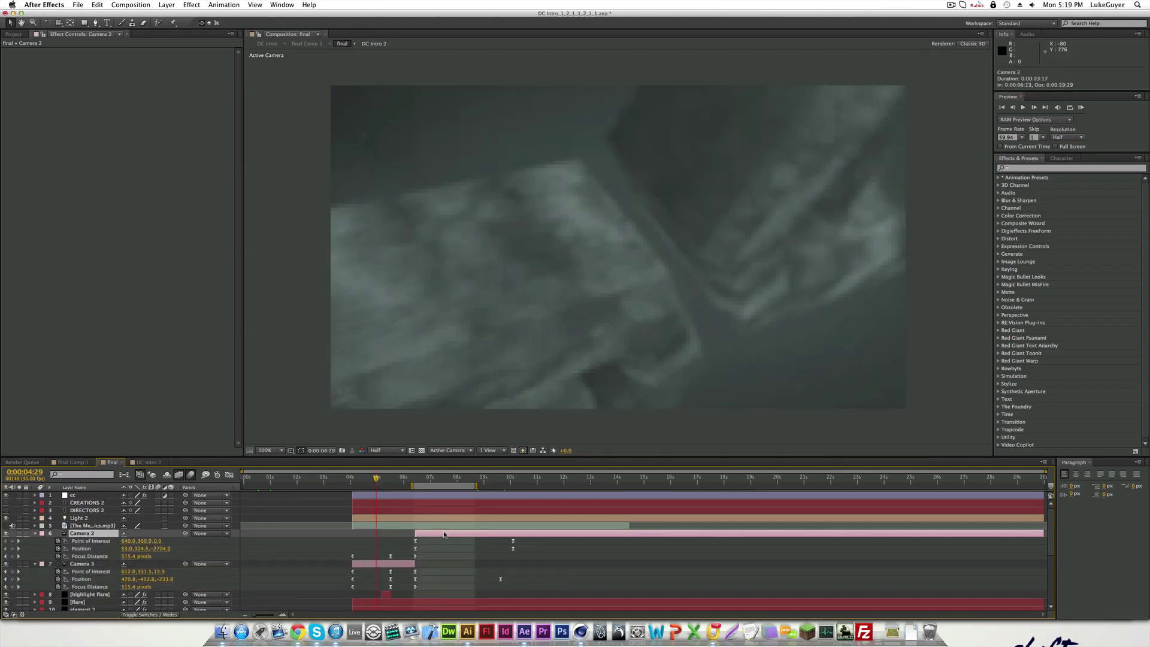
drag(390, 482, 409, 480)
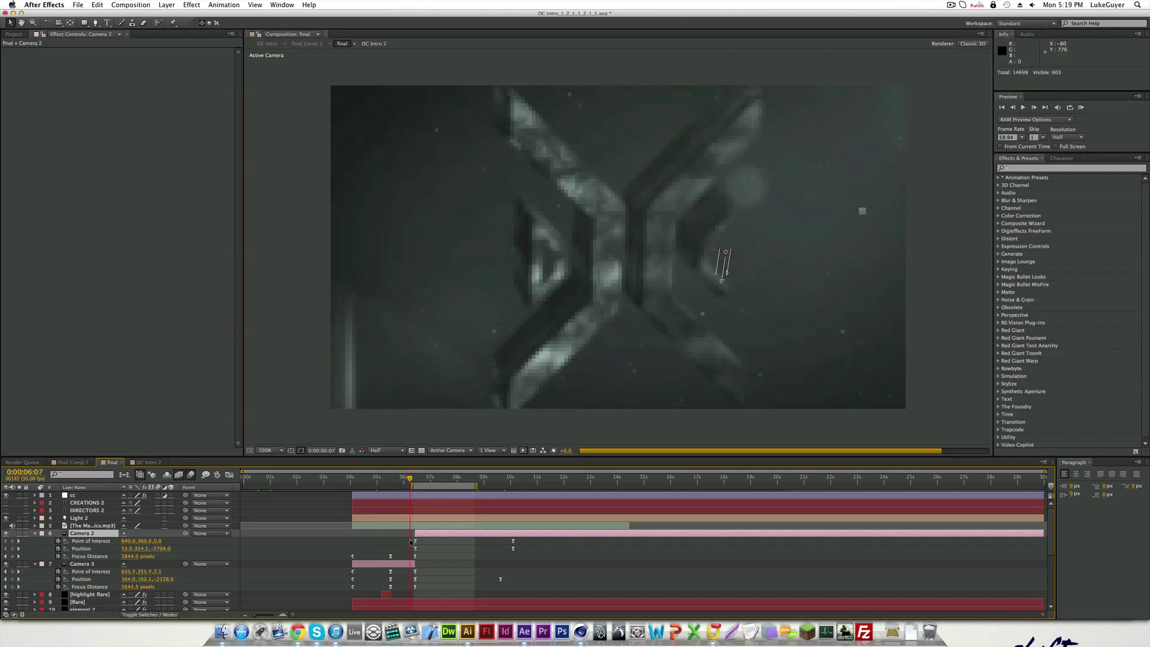
Reveal the keyframes of the element 2 layer and scrub back to 0:00:04:09 to examine its rotation
scroll(87, 587, down, 3)
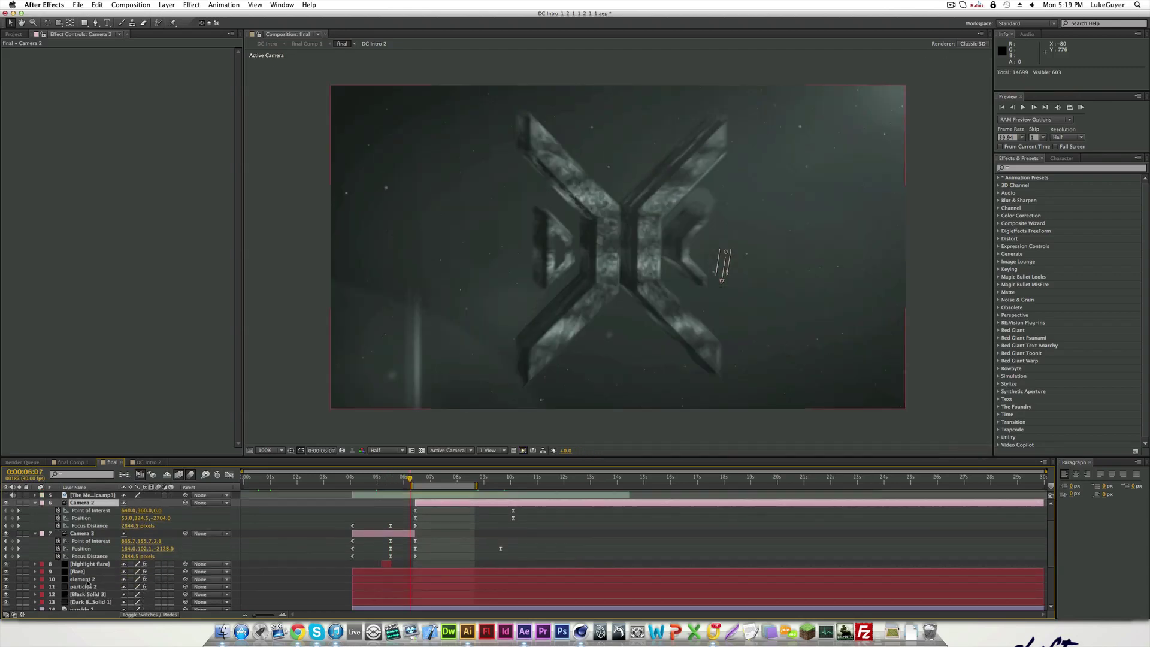
click(84, 579)
key(u)
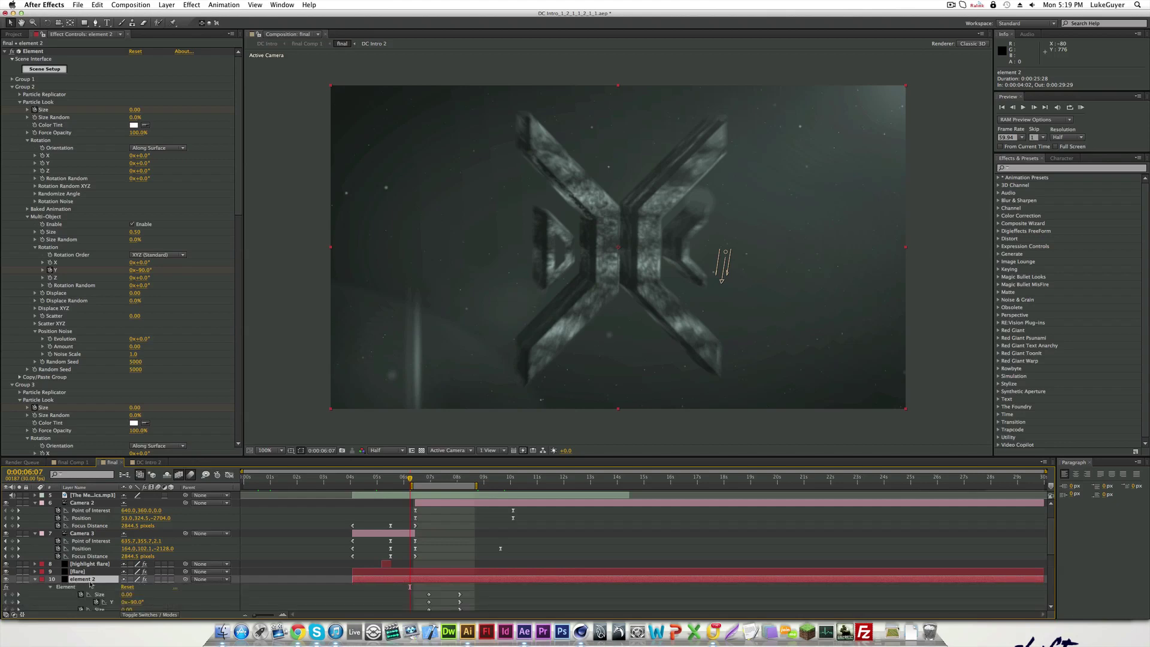
scroll(402, 588, down, 3)
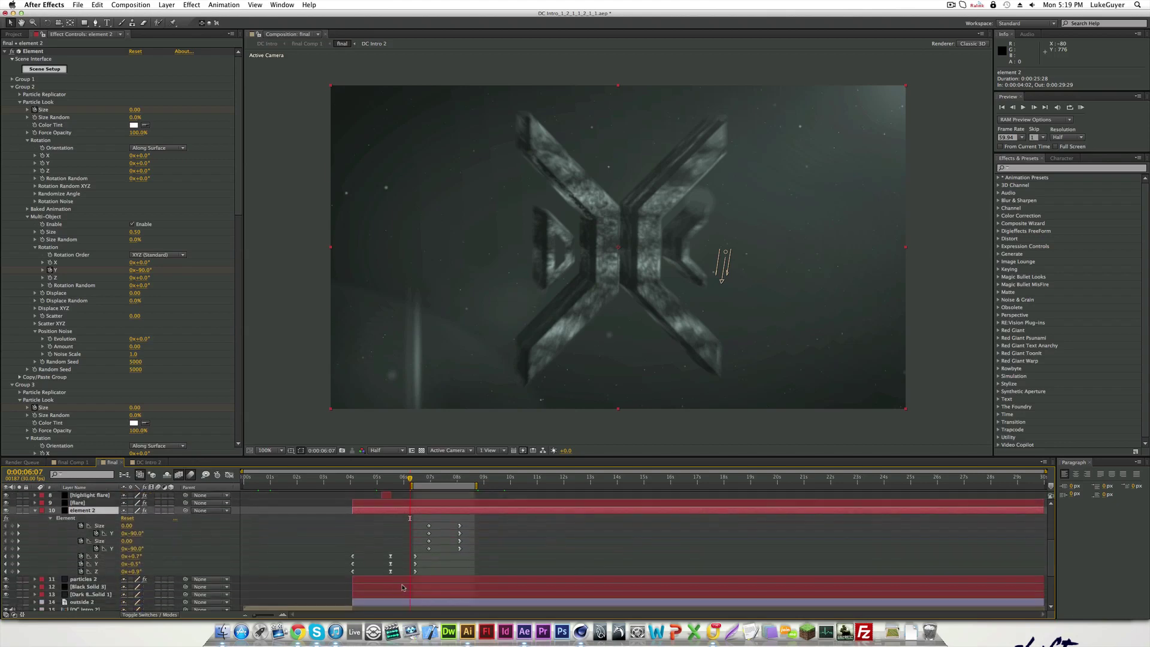
drag(401, 480, 359, 498)
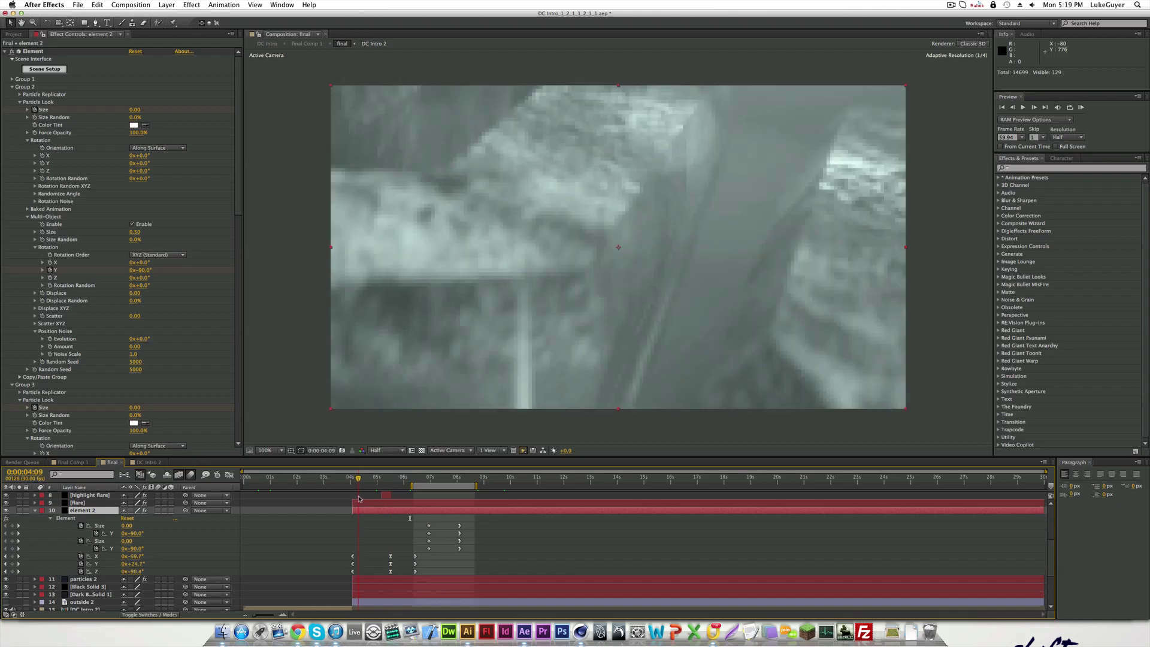
Enlarge the timeline area to show camera and element keyframes together, and scrub forward to 0:00:06:02
scroll(386, 515, up, 3)
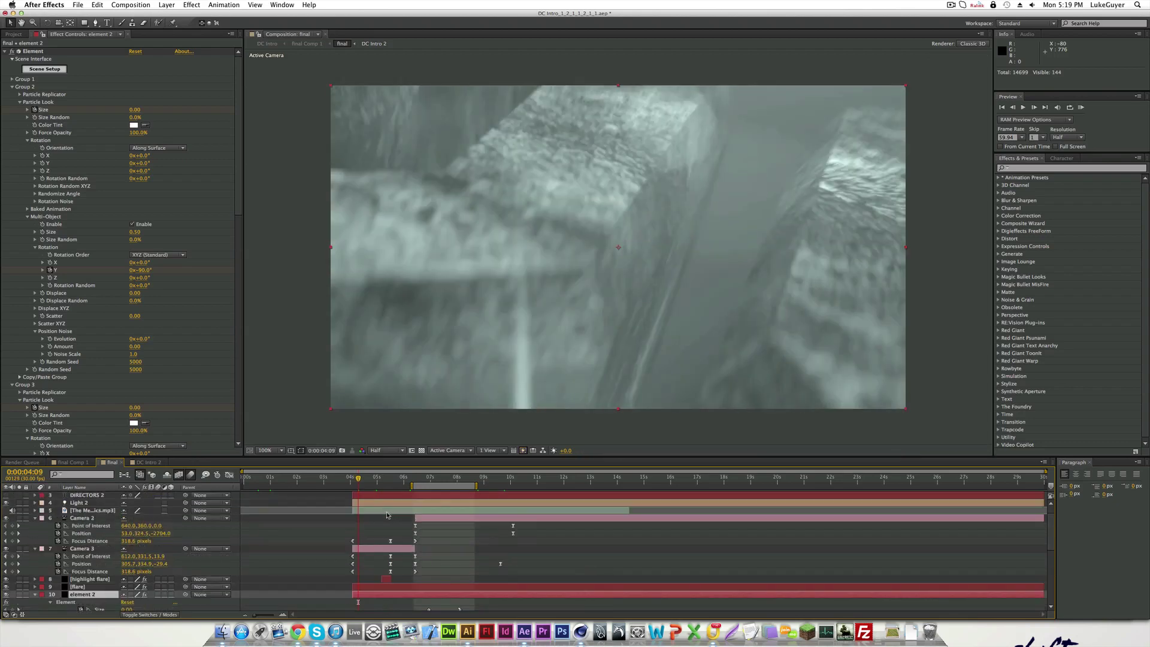
scroll(386, 515, down, 3)
drag(393, 457, 393, 380)
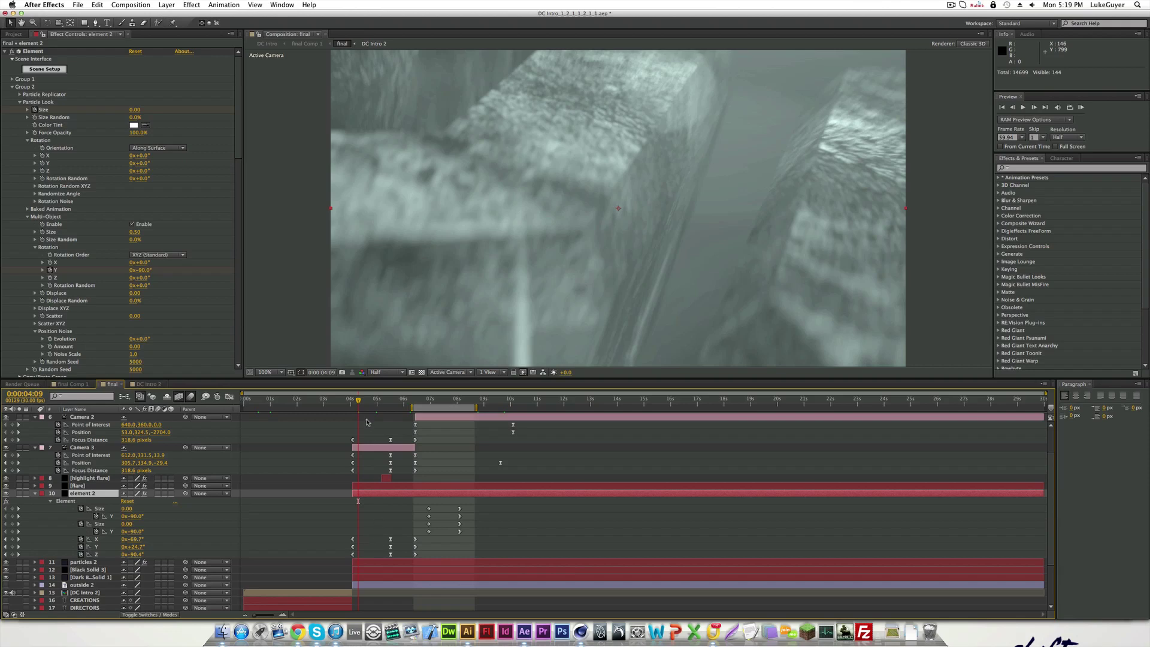
drag(364, 402, 405, 402)
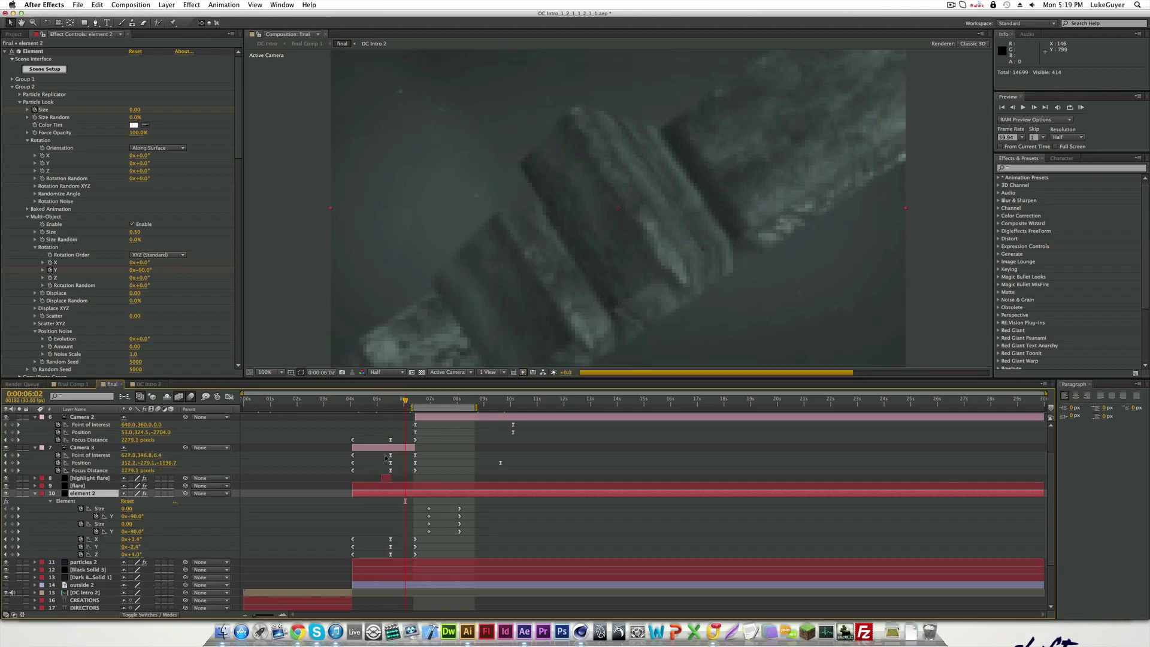
Select the last two X, Y and Z rotation keyframes of element 2 and examine their curves up close in the Graph Editor
drag(386, 534, 424, 559)
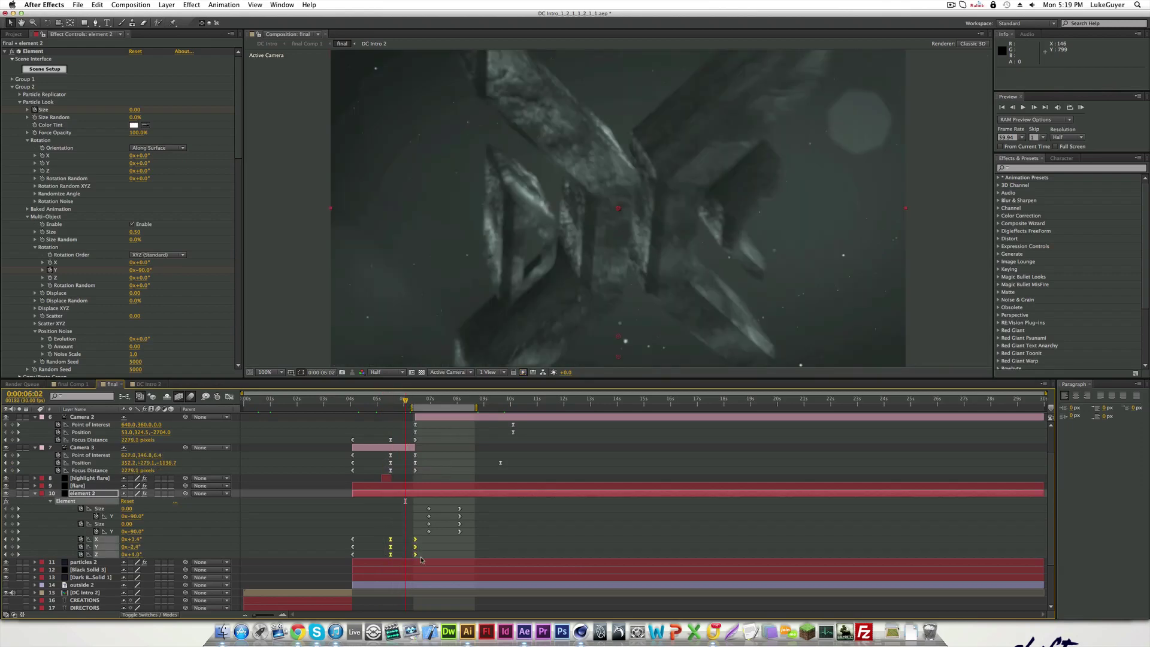
click(229, 397)
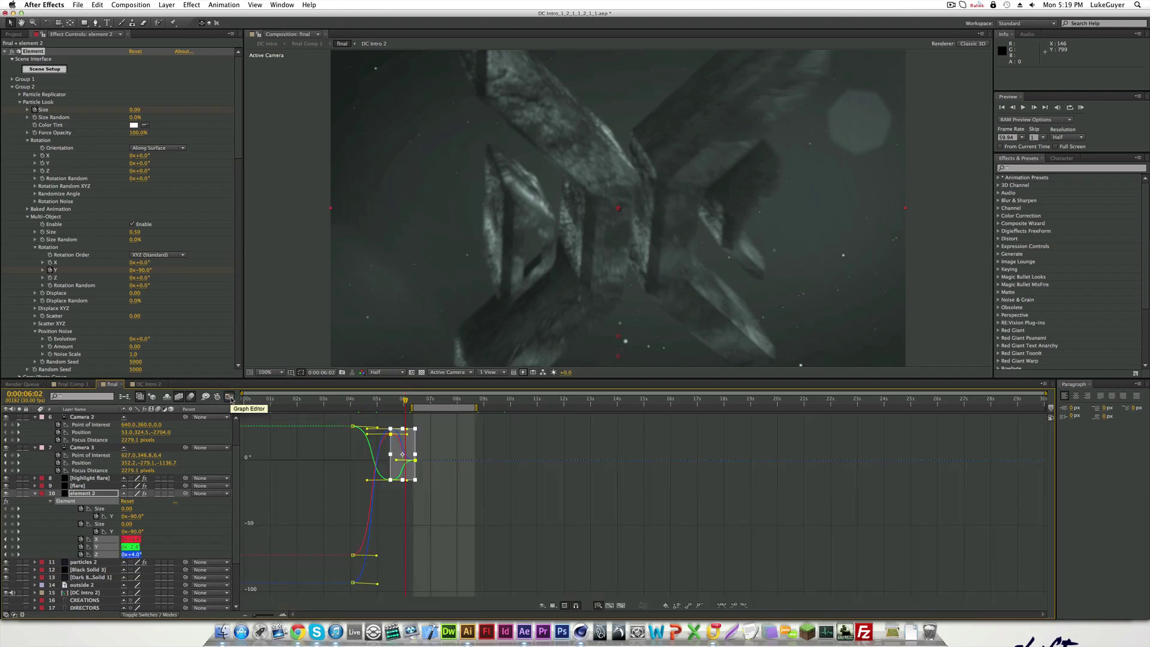
click(283, 614)
click(283, 614)
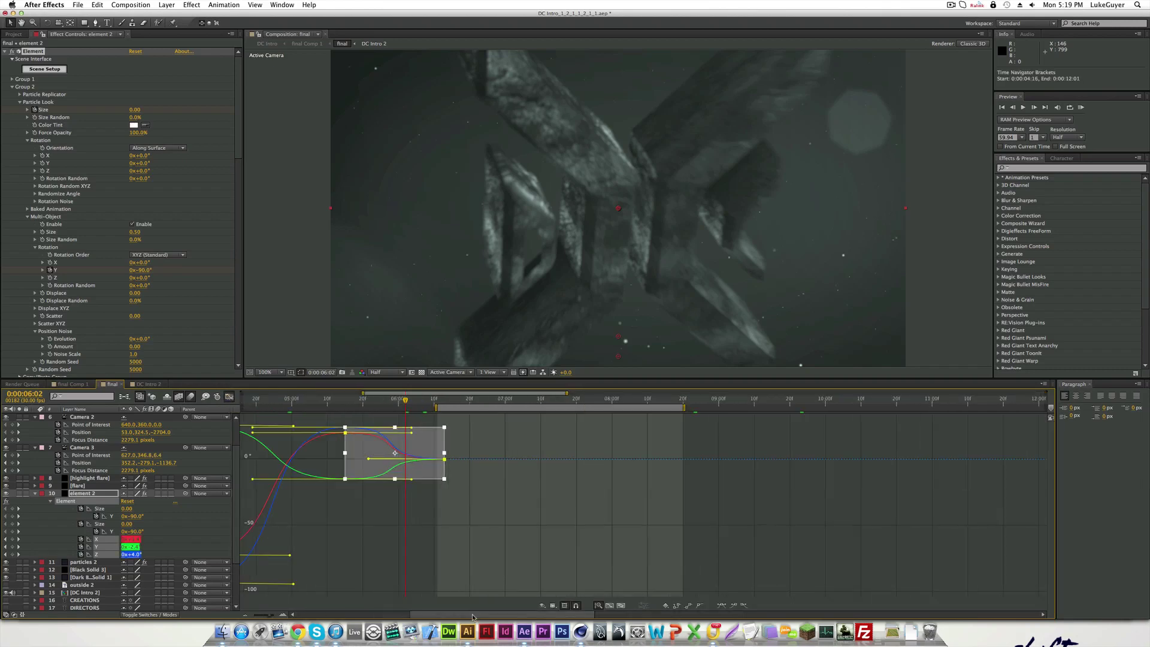
drag(472, 617, 452, 617)
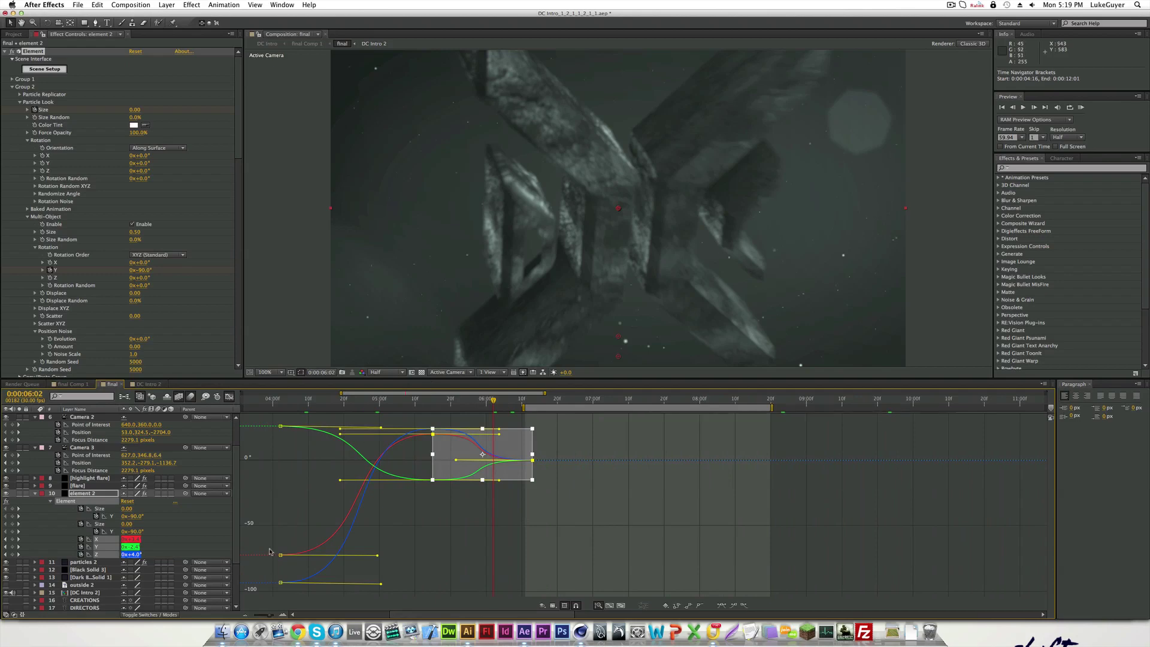
Switch to Chrome, open the uploads list in YouTube's Video Manager, and play the video 3d Intro - DirectorsCreations
click(297, 631)
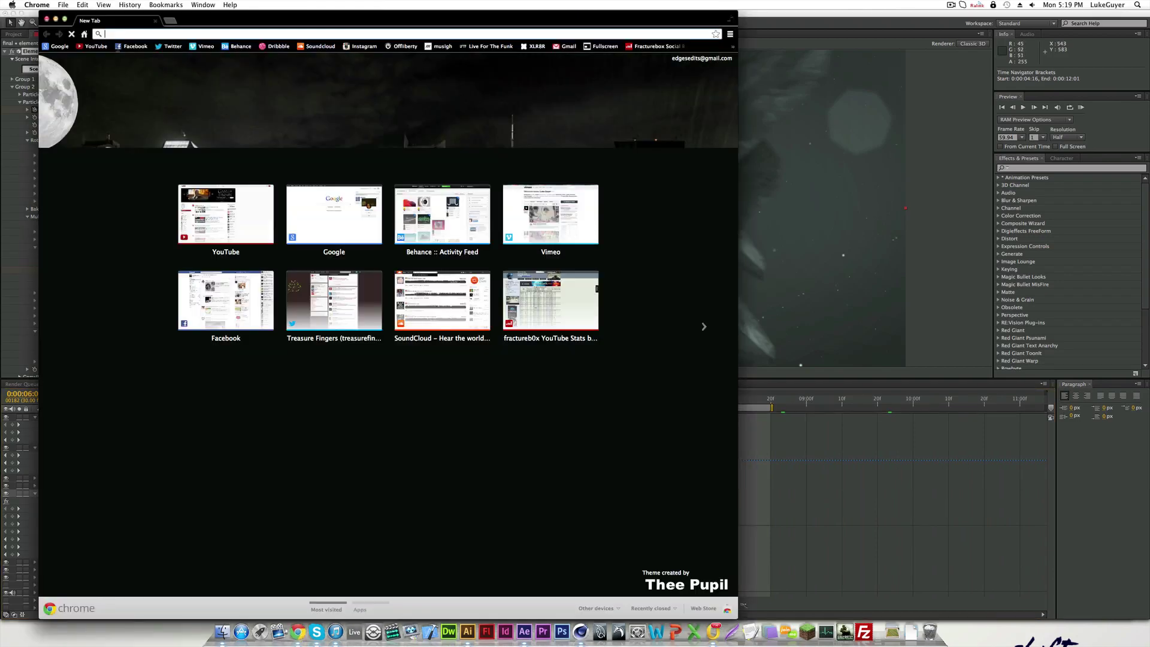
click(92, 46)
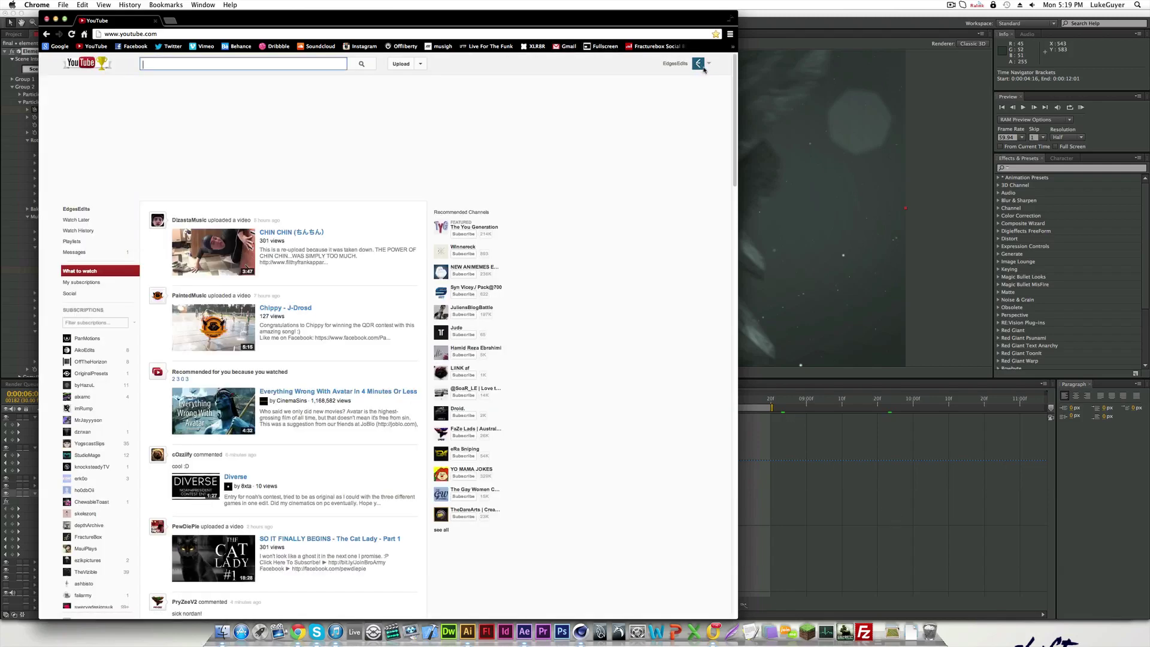
click(699, 64)
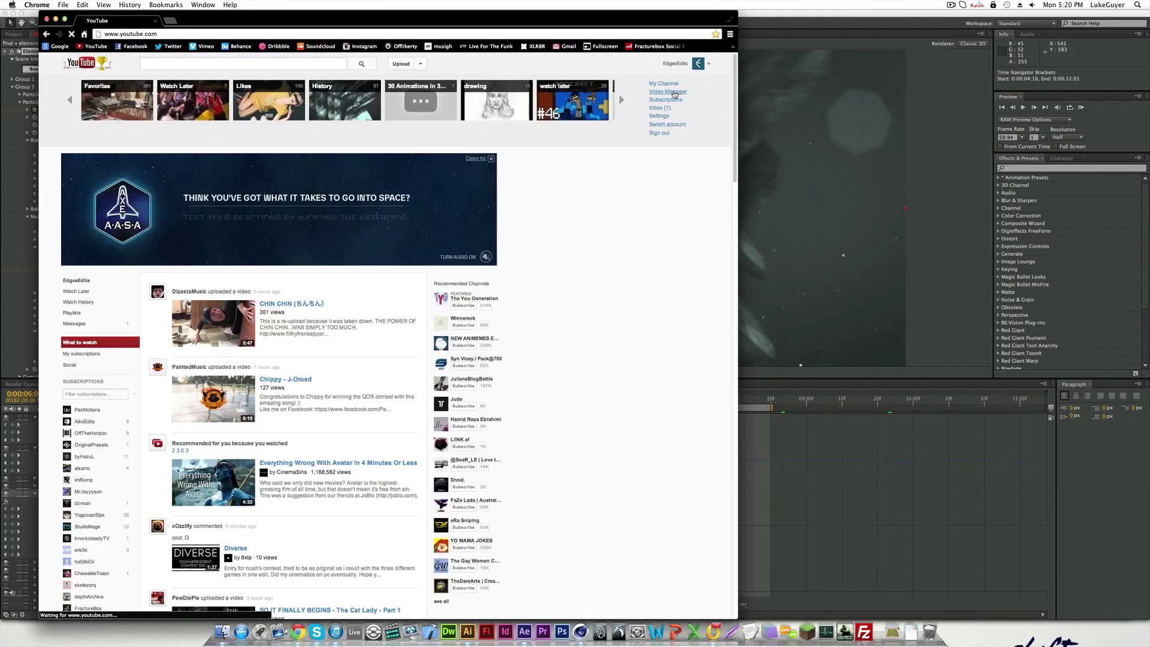
click(673, 92)
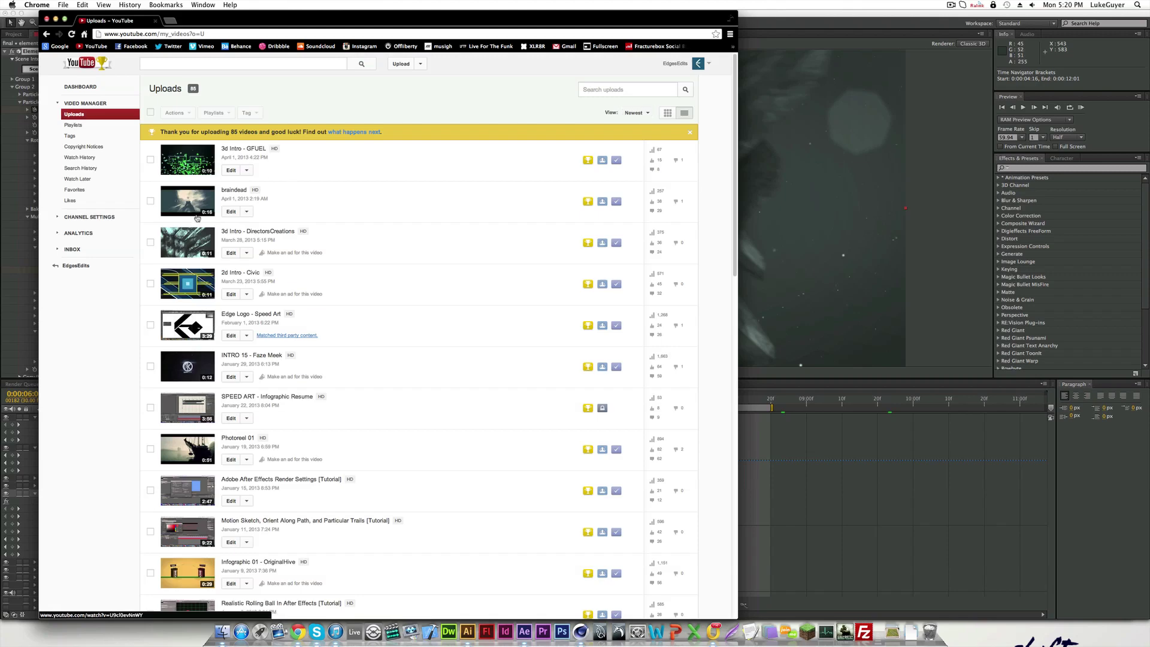
click(195, 245)
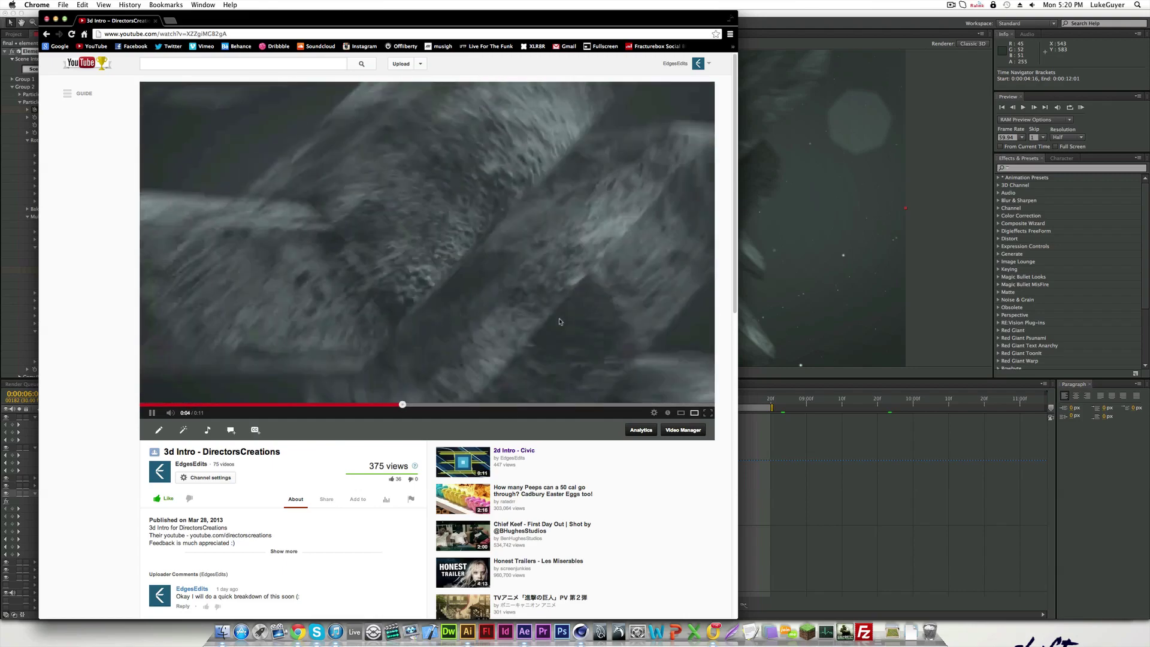
Pause and resume the finished intro video in YouTube to examine its close-up shots and final logo reveal
click(552, 316)
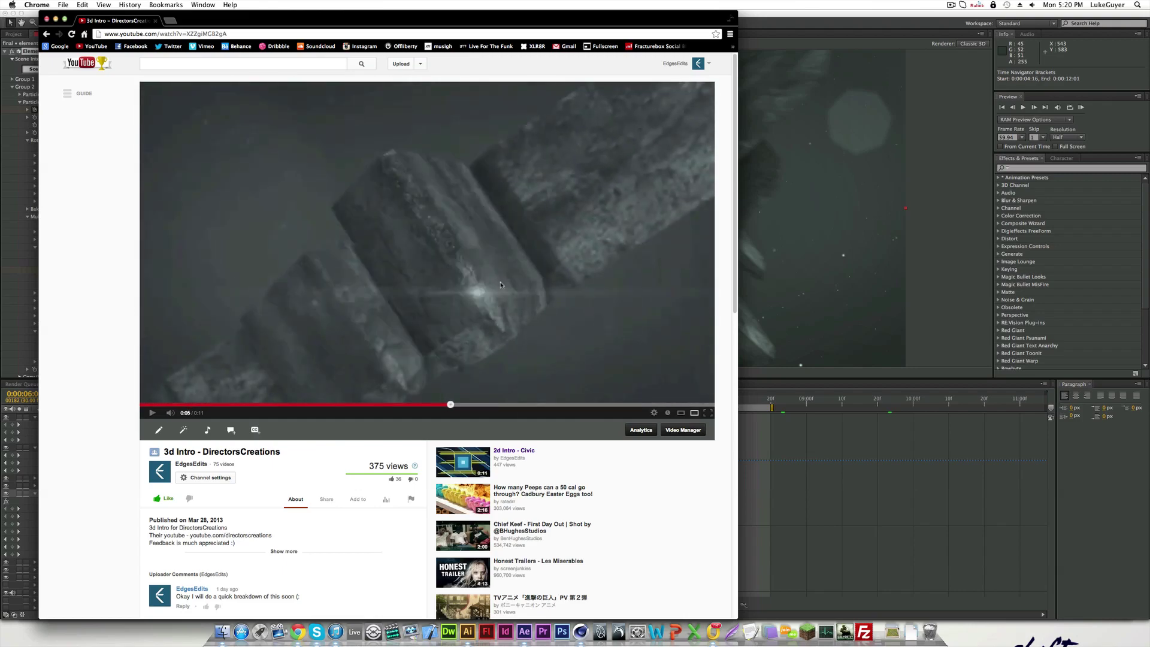
click(587, 346)
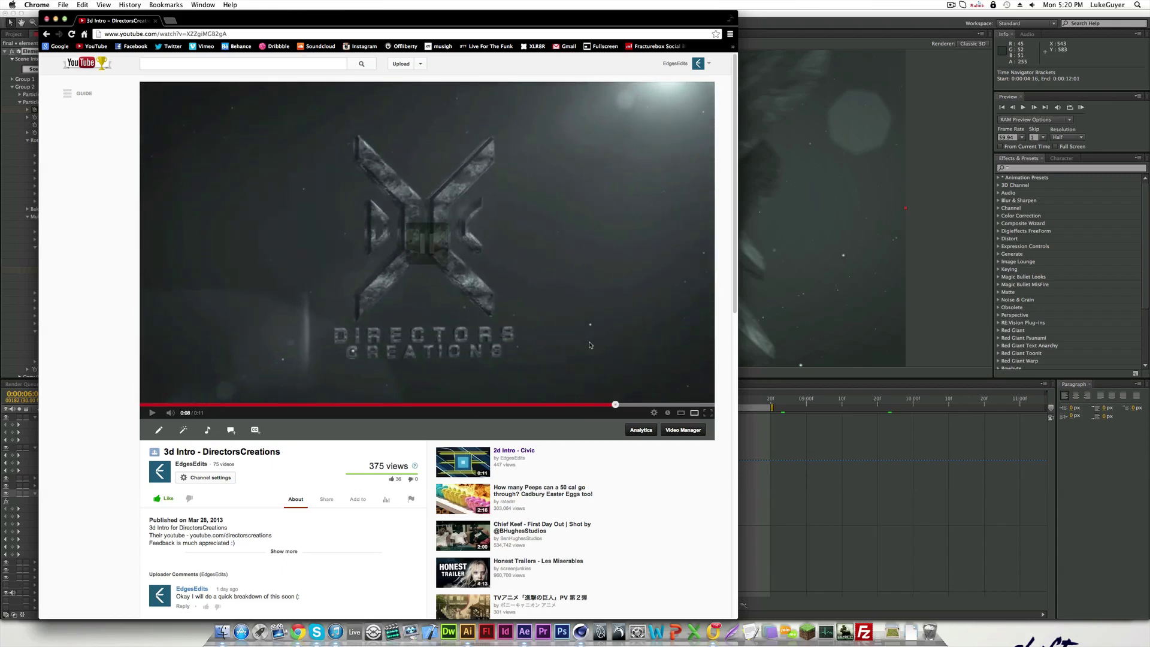
key(space)
Switch back to After Effects, collapse the element 2 layer's properties and return from the Graph Editor to the layer bars
click(885, 489)
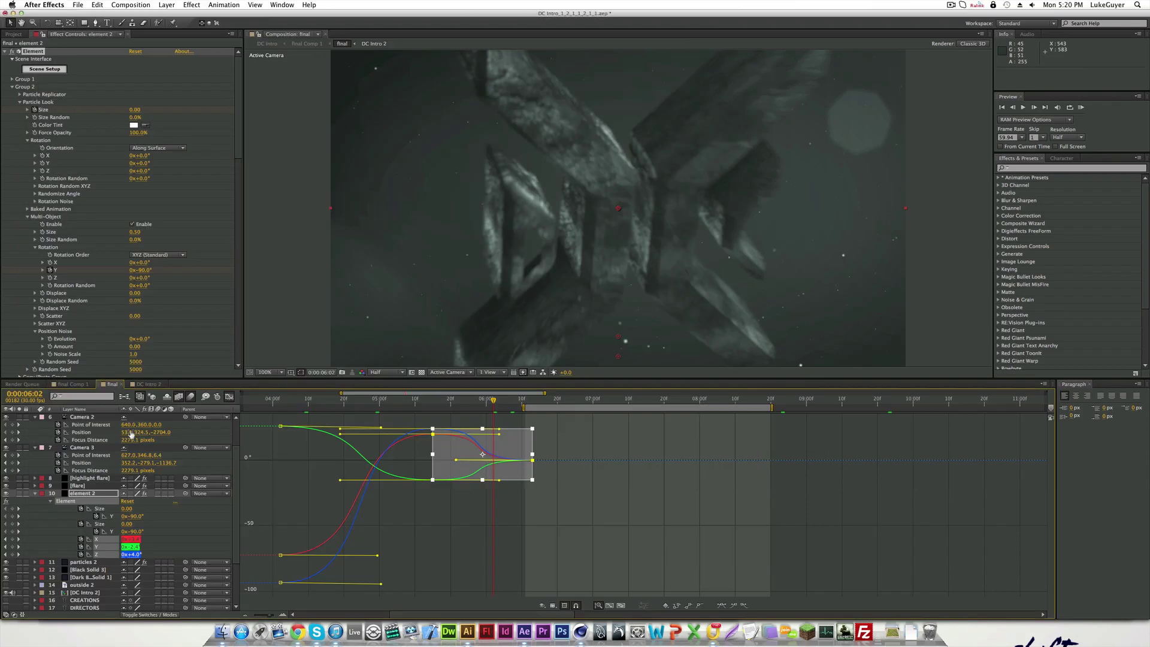
click(36, 493)
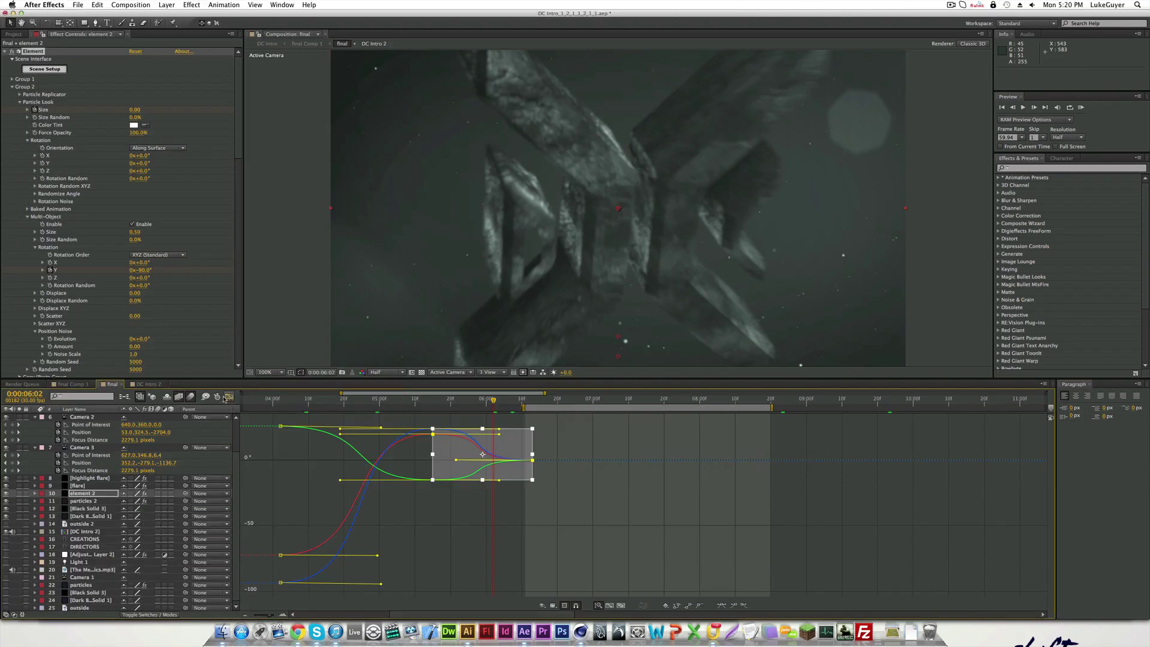
click(230, 397)
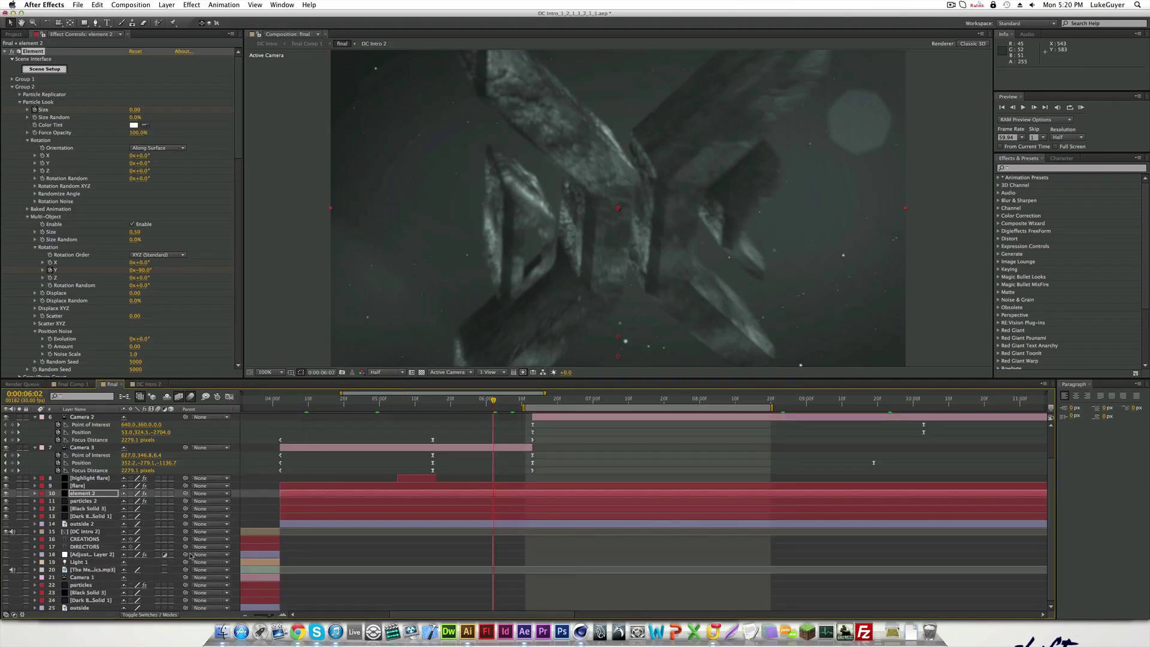
Select the particles 2 layer and examine the Base Form and Disperse and Twist settings of its Form effect
click(97, 510)
click(91, 516)
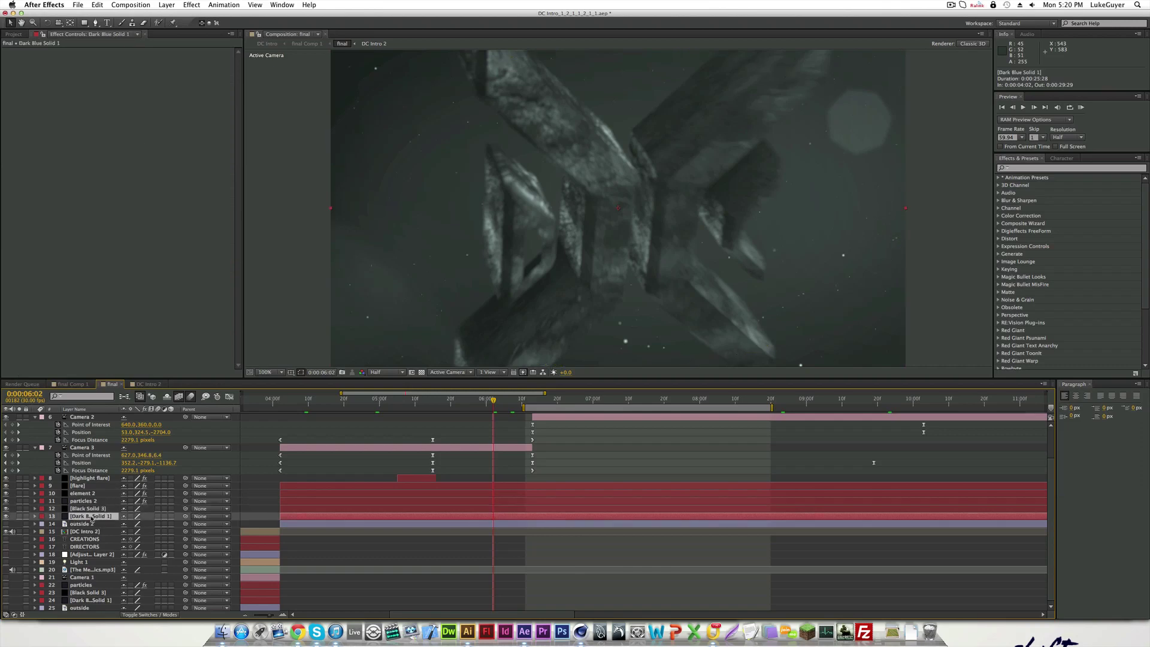
click(89, 509)
click(90, 501)
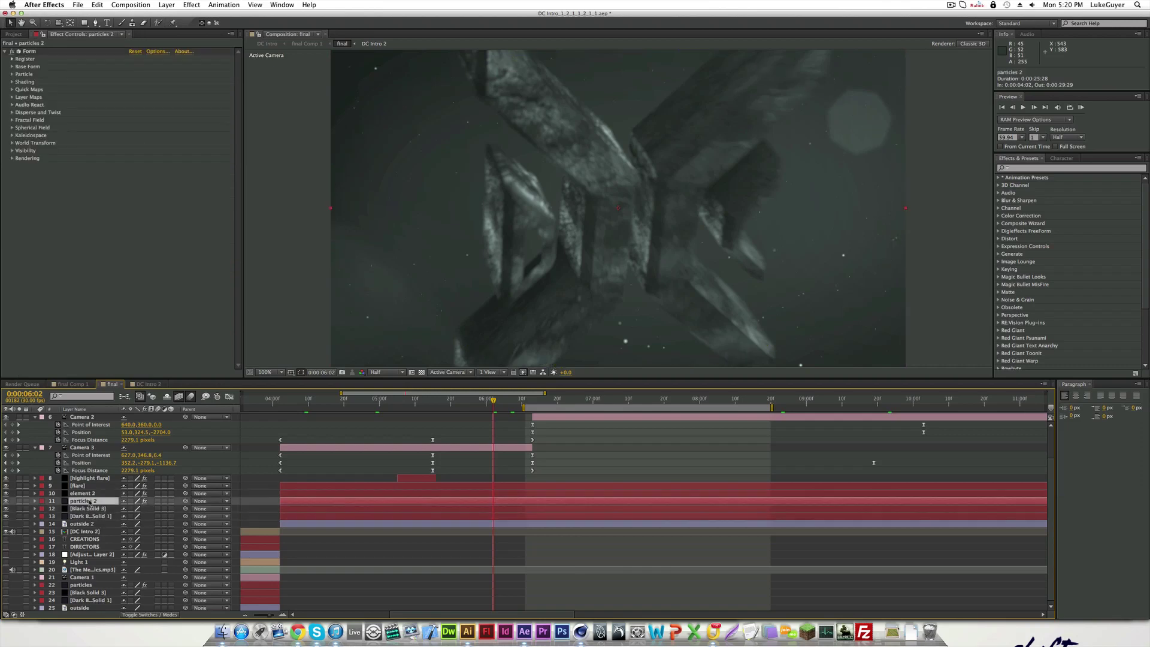
click(29, 51)
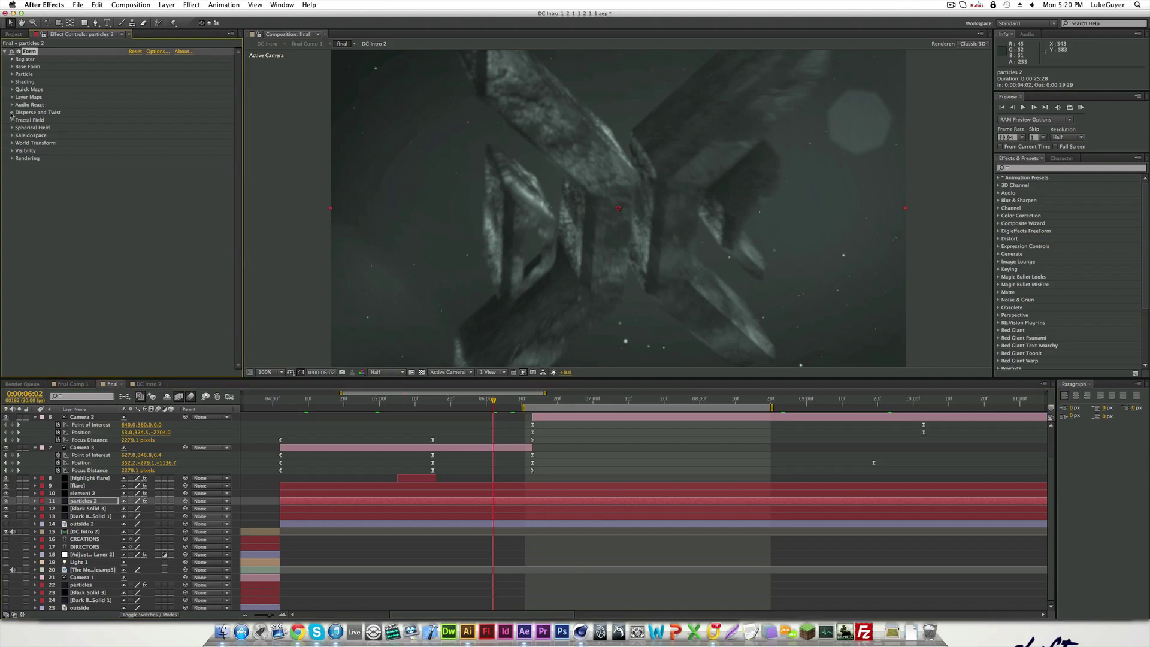
click(12, 66)
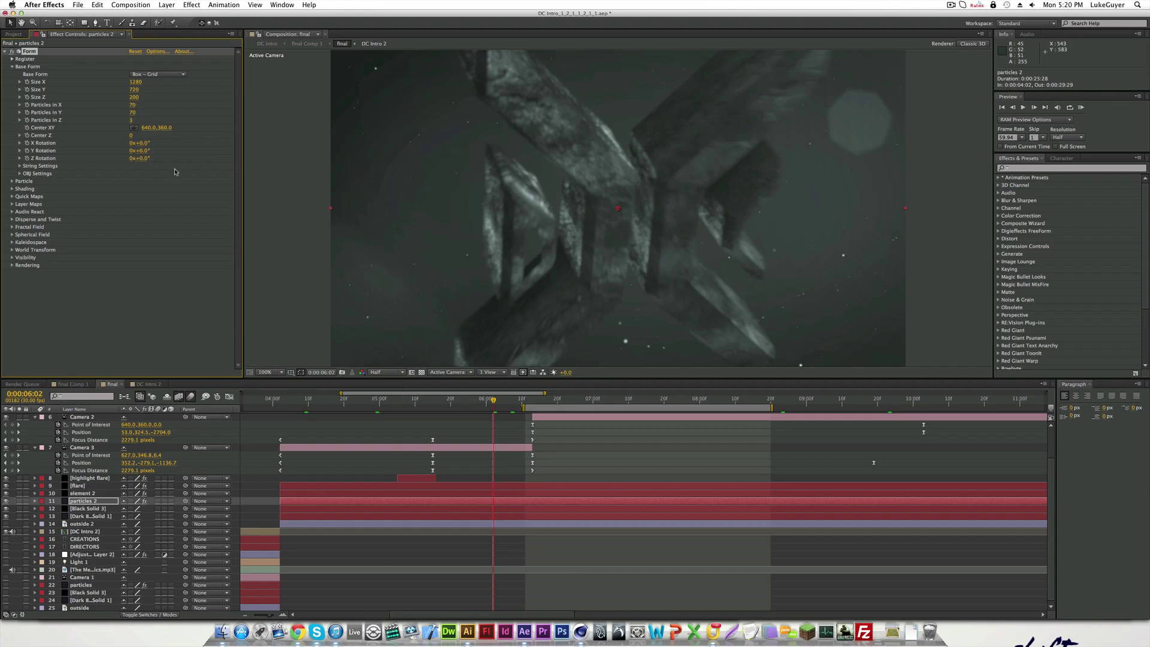
click(12, 219)
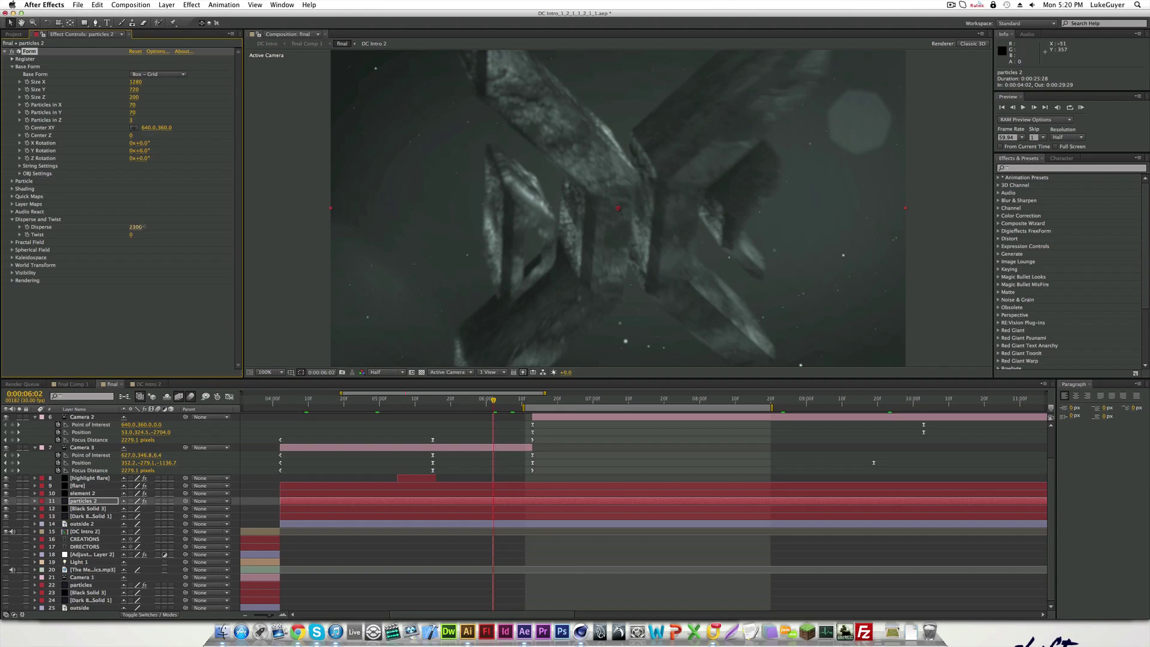
Try raising the Form effect's Disperse value to about 2397 on particles 2, and undo the change
drag(136, 227, 292, 230)
drag(157, 230, 180, 228)
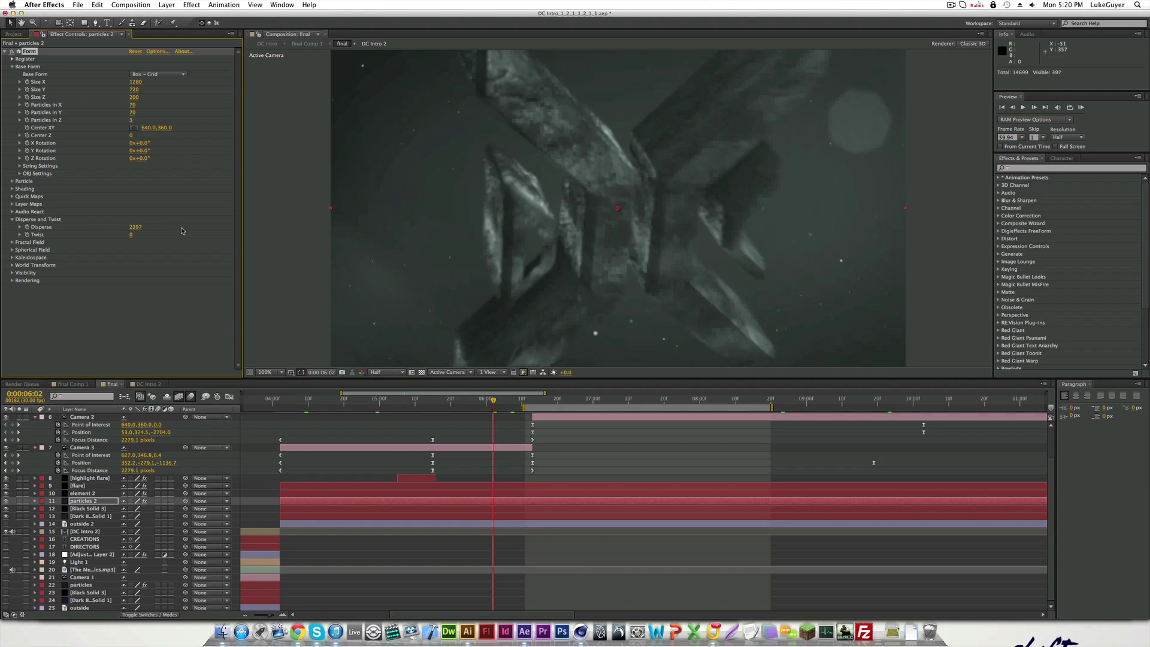
key(super+z)
Examine the Form effect's Particle settings, and collapse the Particle and Base Form groups
click(13, 181)
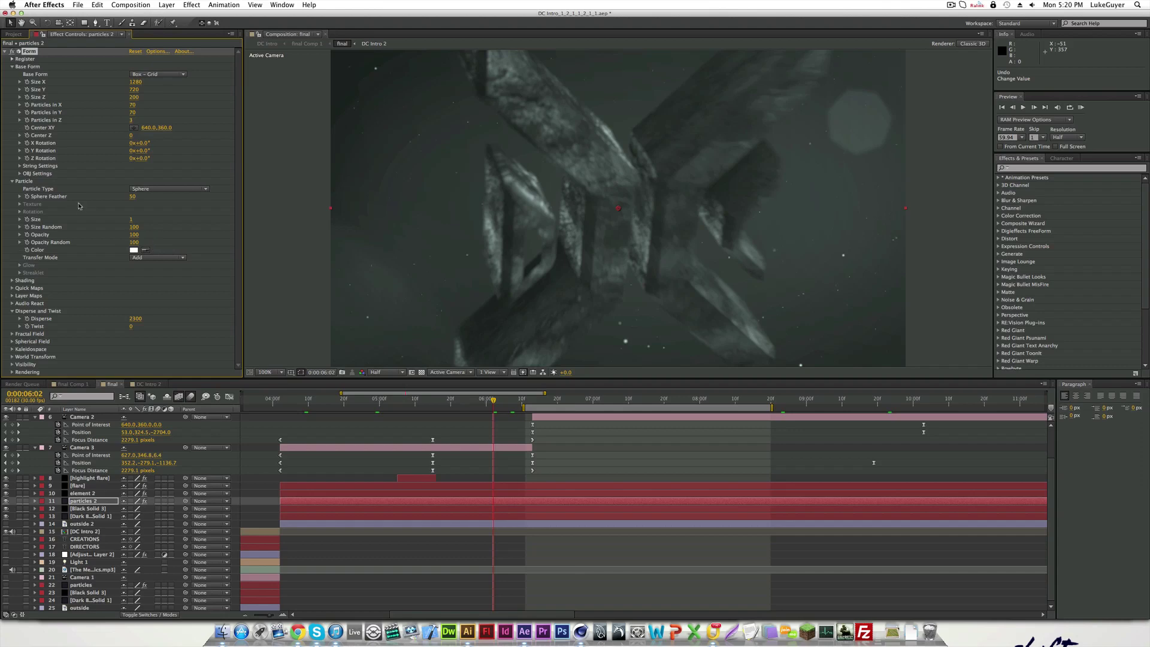
click(13, 181)
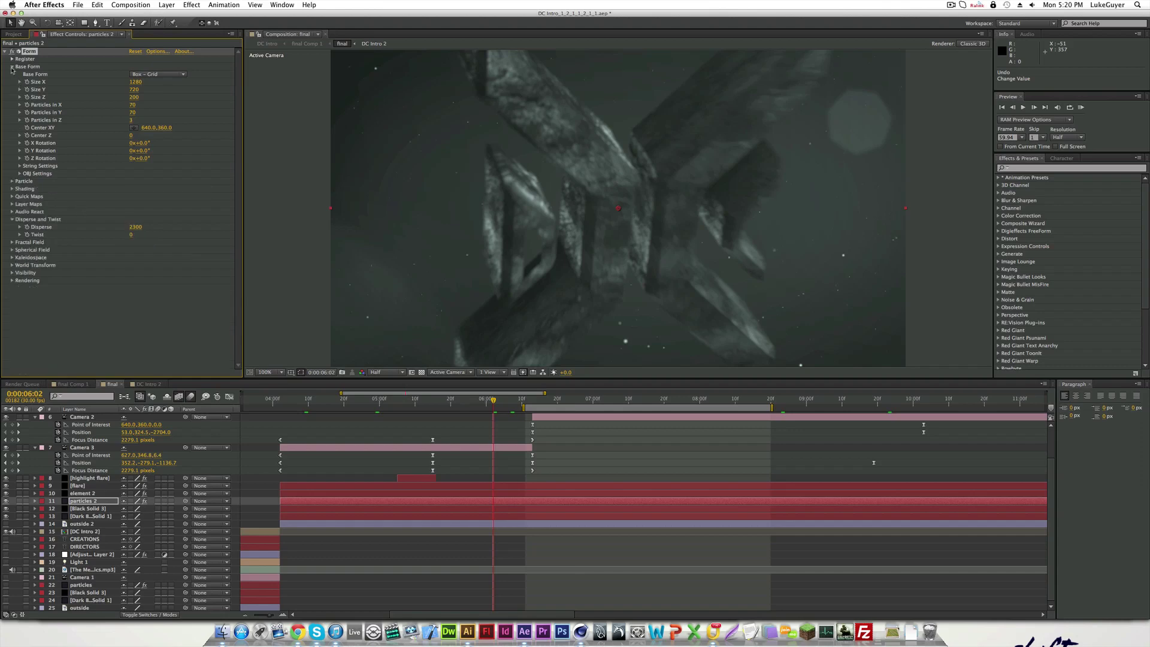
click(12, 67)
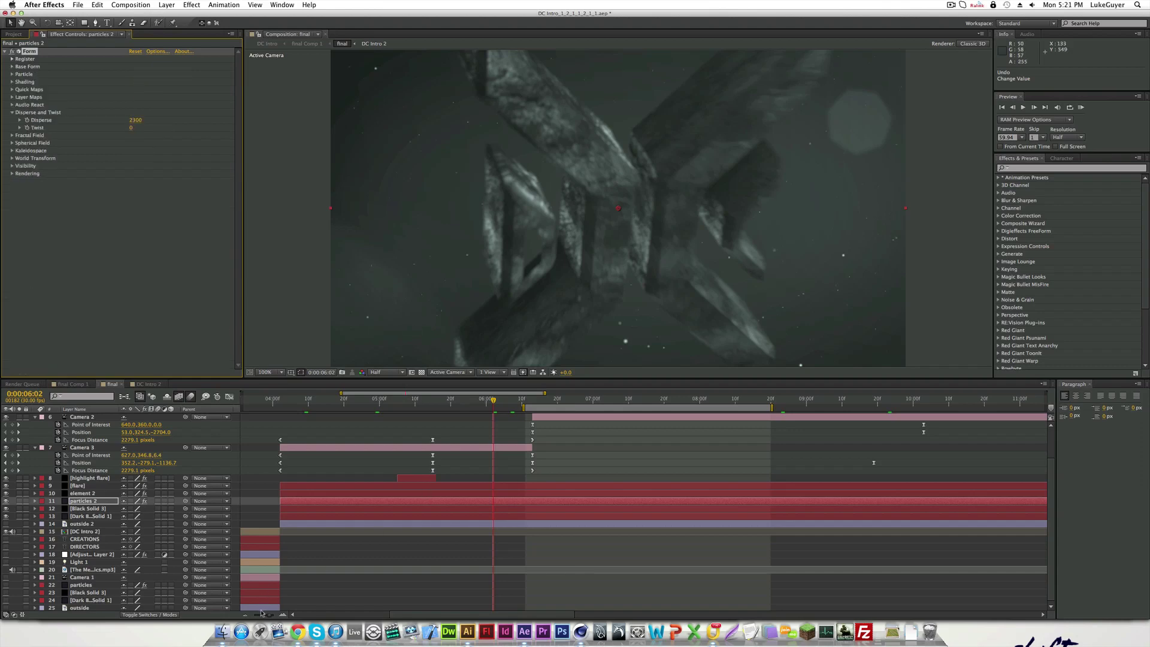
Zoom the timeline out to nearly the whole composition and collapse the Camera 2 and Camera 3 properties
drag(262, 613, 245, 613)
scroll(478, 479, up, 3)
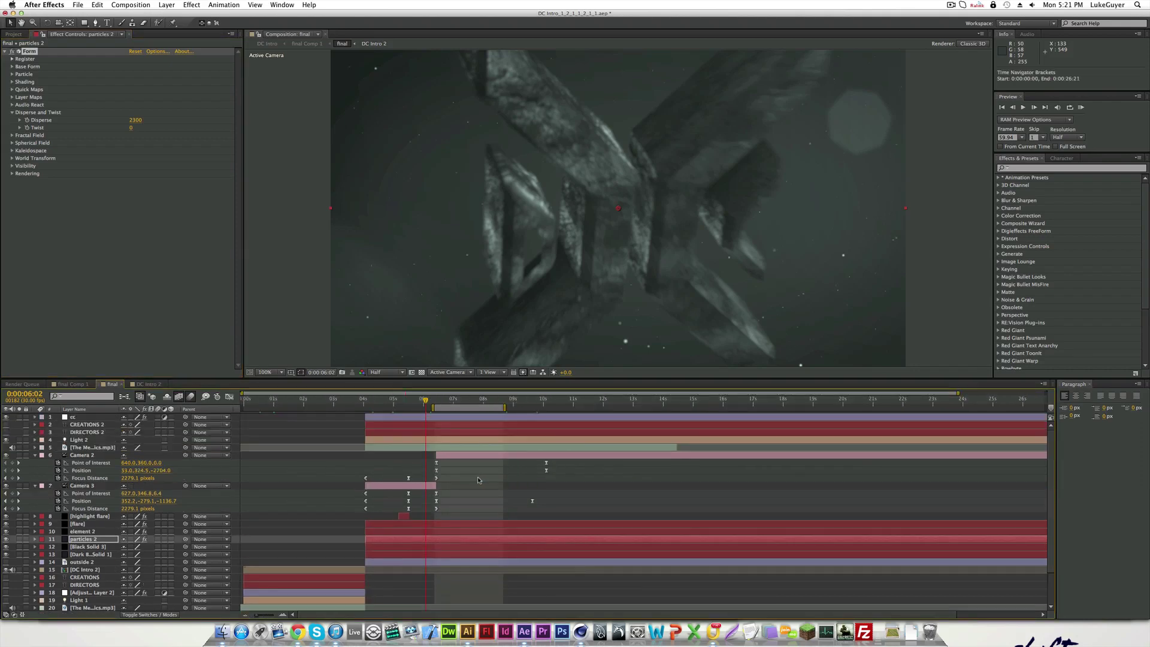
click(35, 455)
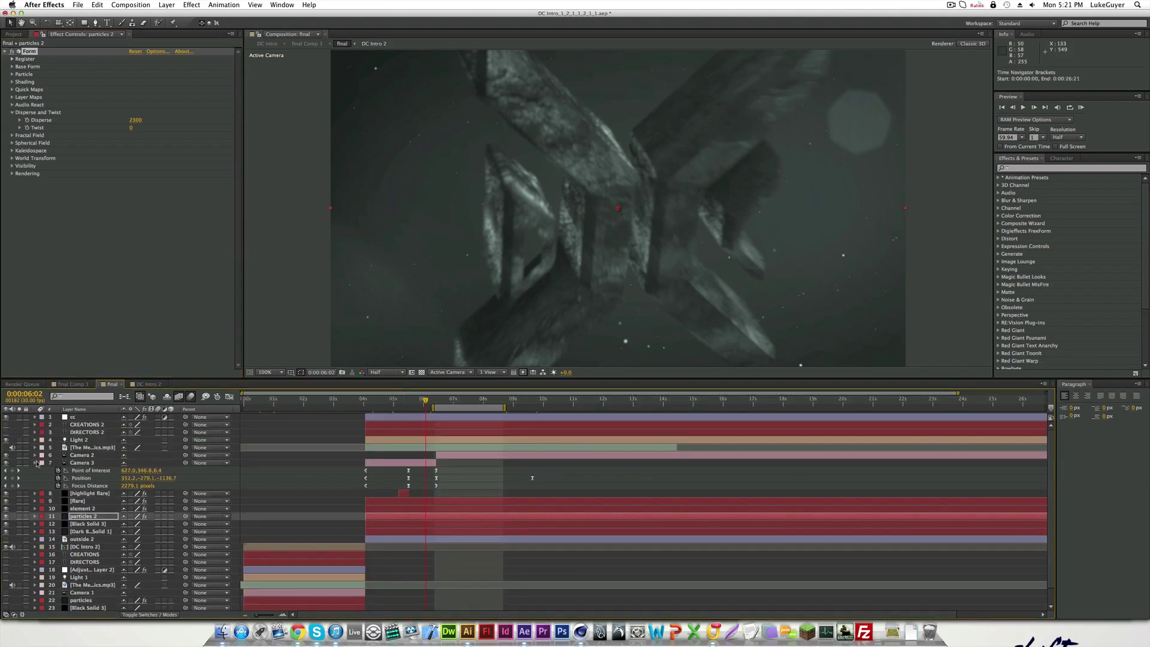
click(35, 462)
Open Element's Scene Setup from the element 2 layer and examine the extruded logo model from an angle
click(83, 485)
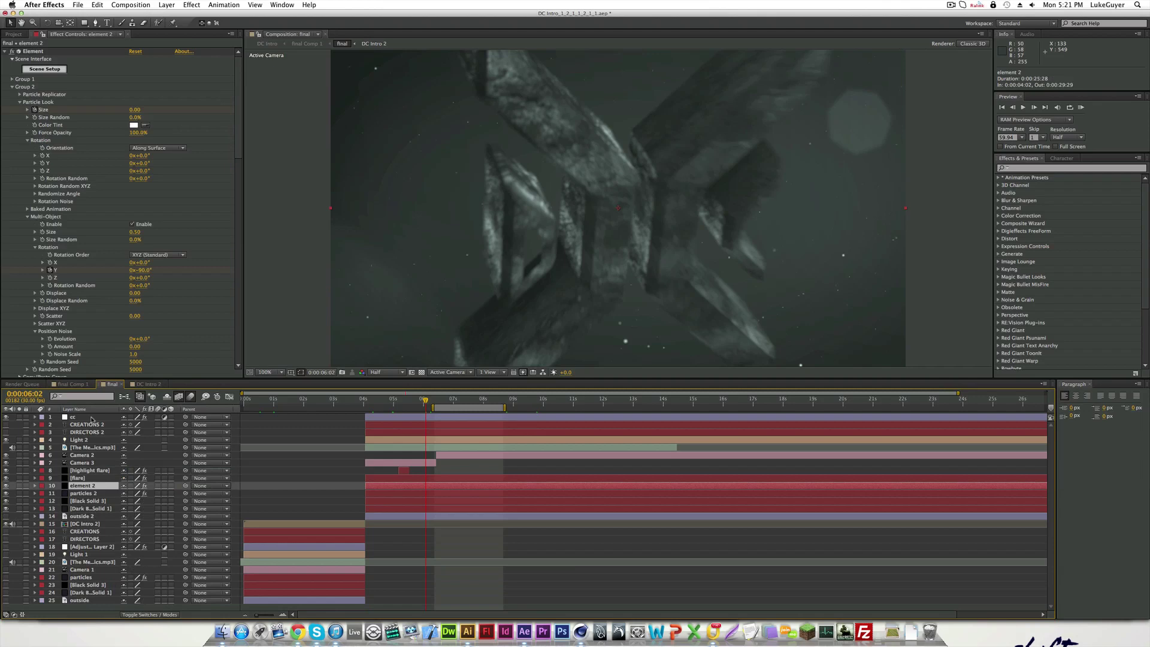
click(54, 69)
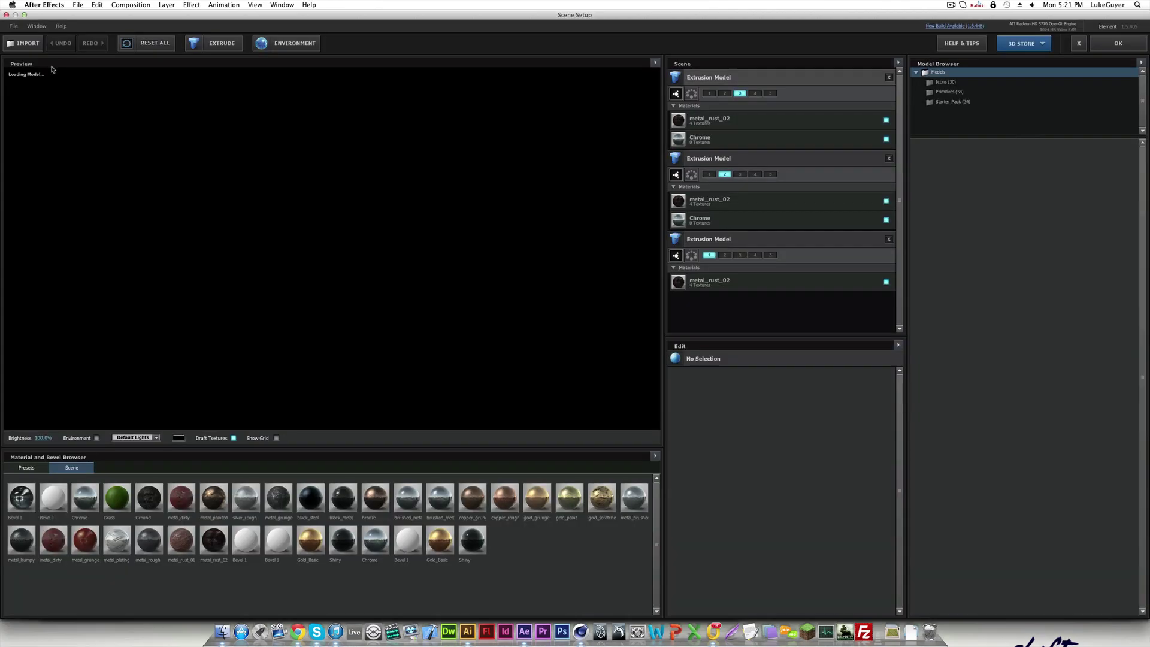
click(792, 160)
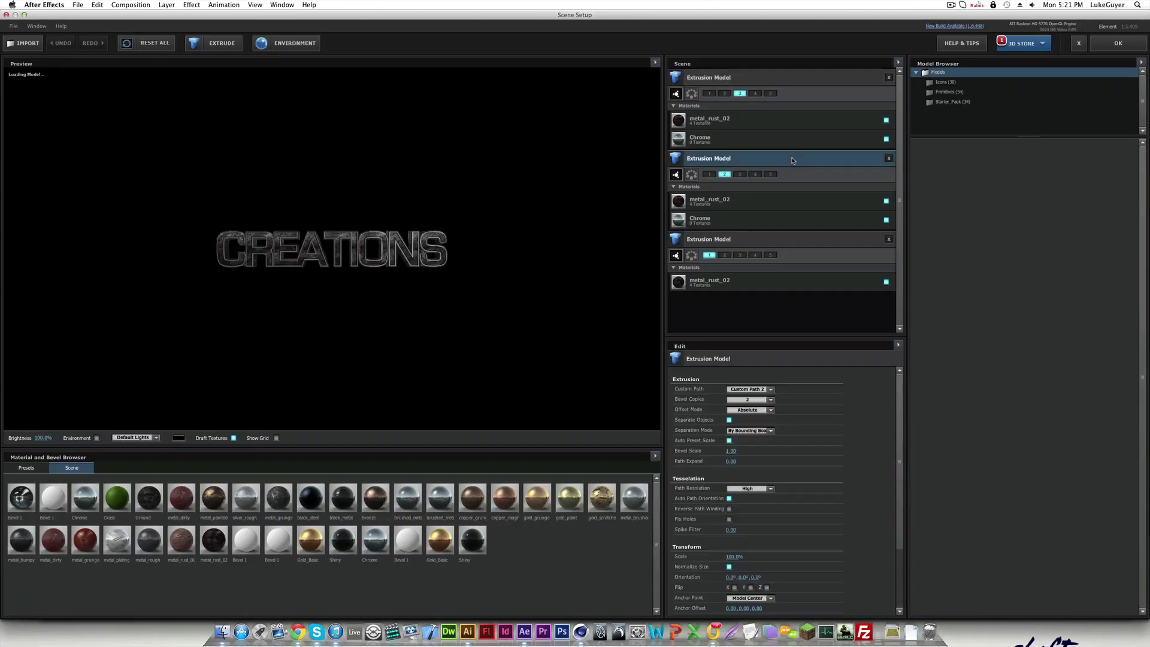
click(742, 240)
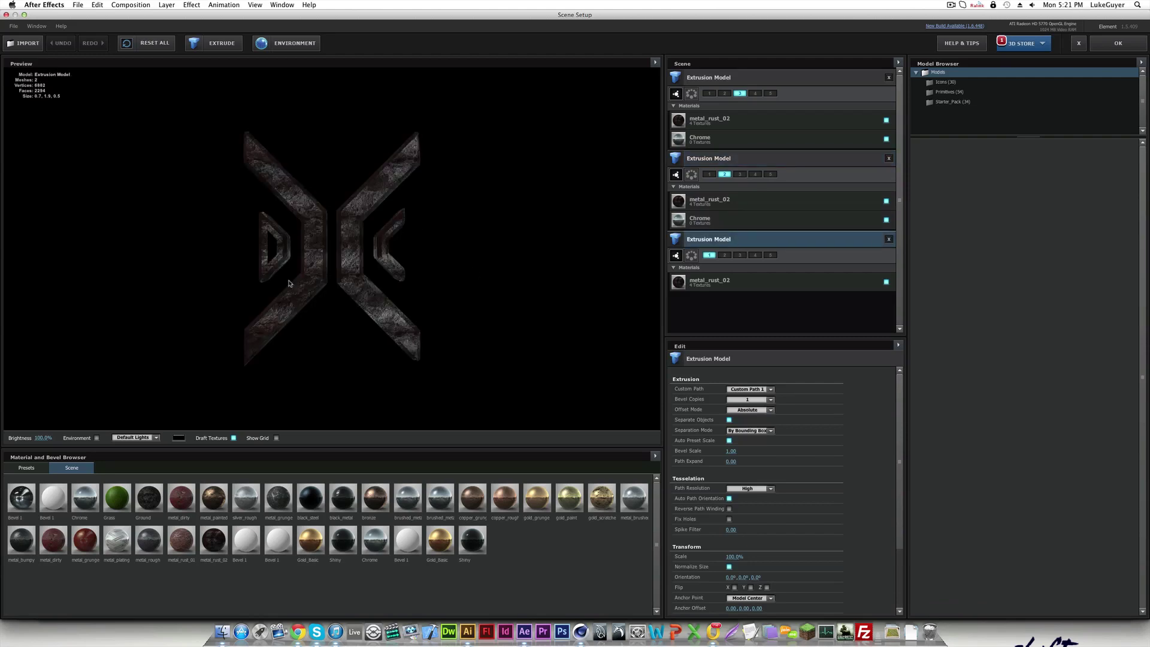
mouse_move(528, 322)
mouse_down()
mouse_move(543, 325)
mouse_move(423, 311)
mouse_move(522, 326)
mouse_up()
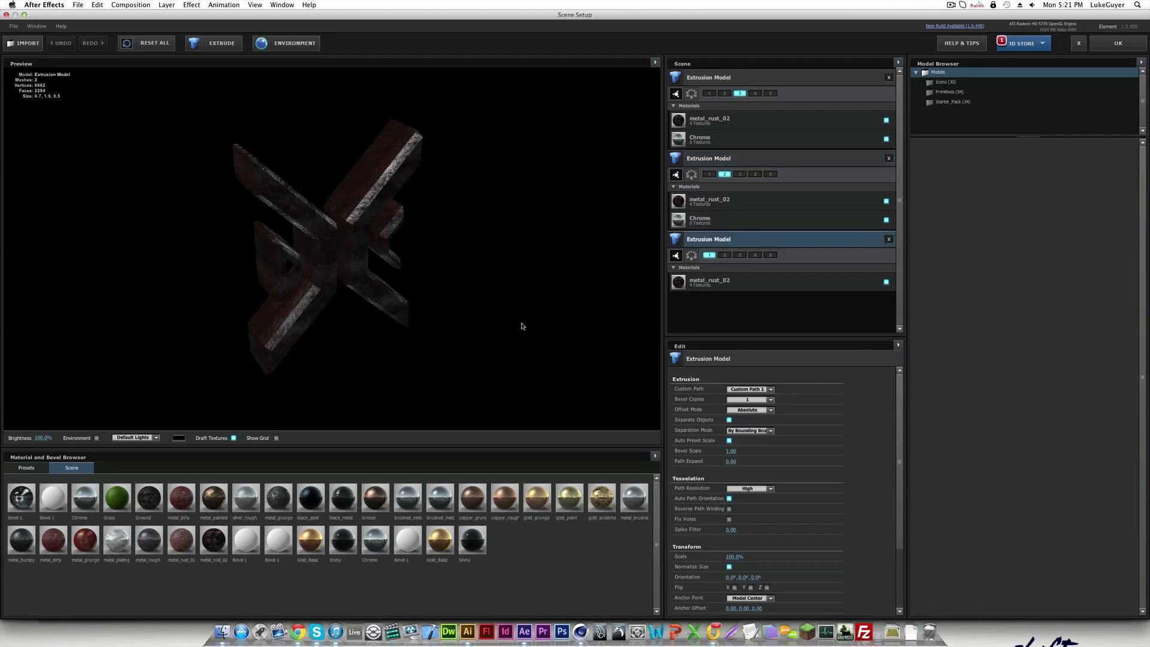
Preview the extruded DIRECTORS and CREATIONS text models and examine their bevels and materials from several angles
click(769, 157)
click(757, 81)
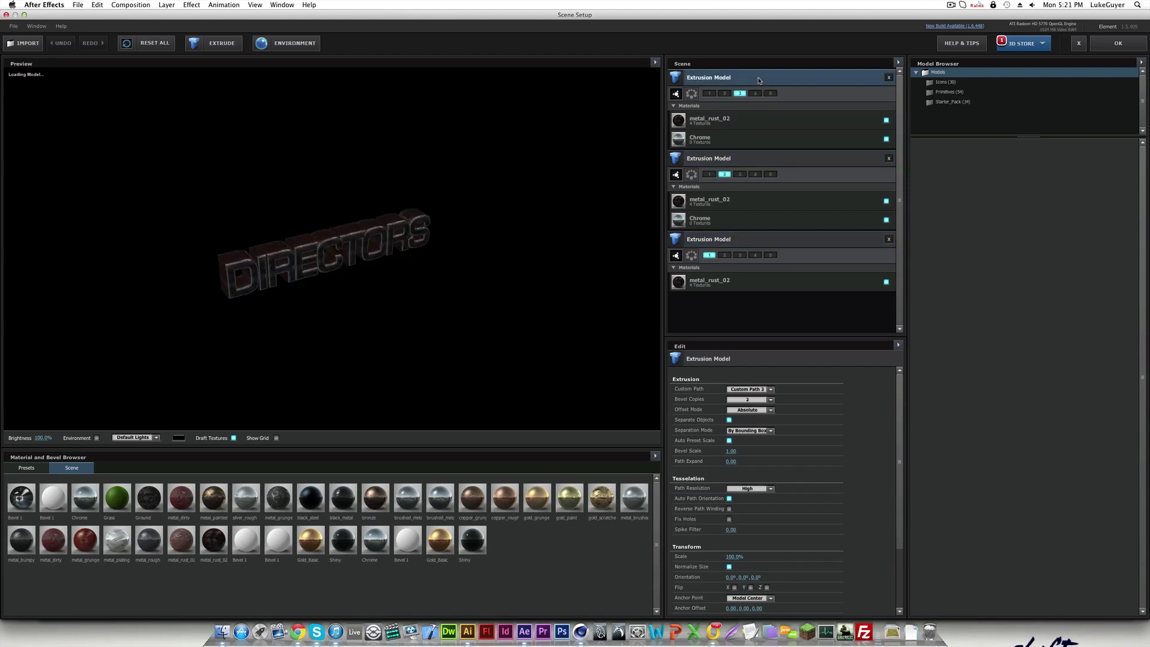
drag(550, 249, 376, 347)
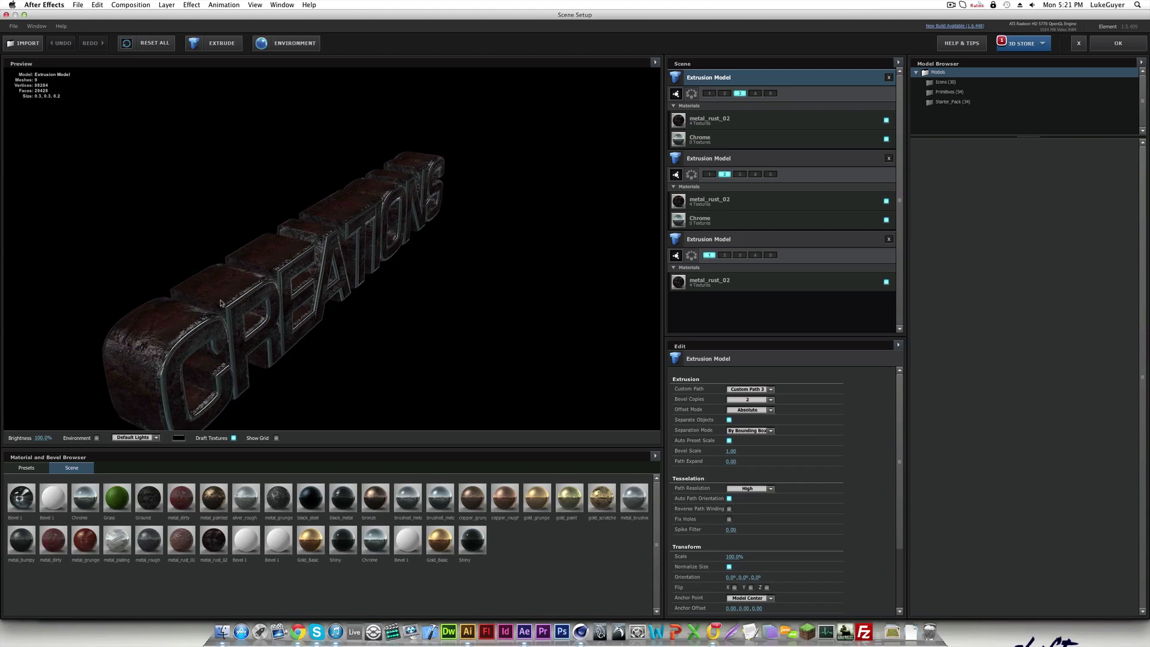
drag(294, 331, 275, 325)
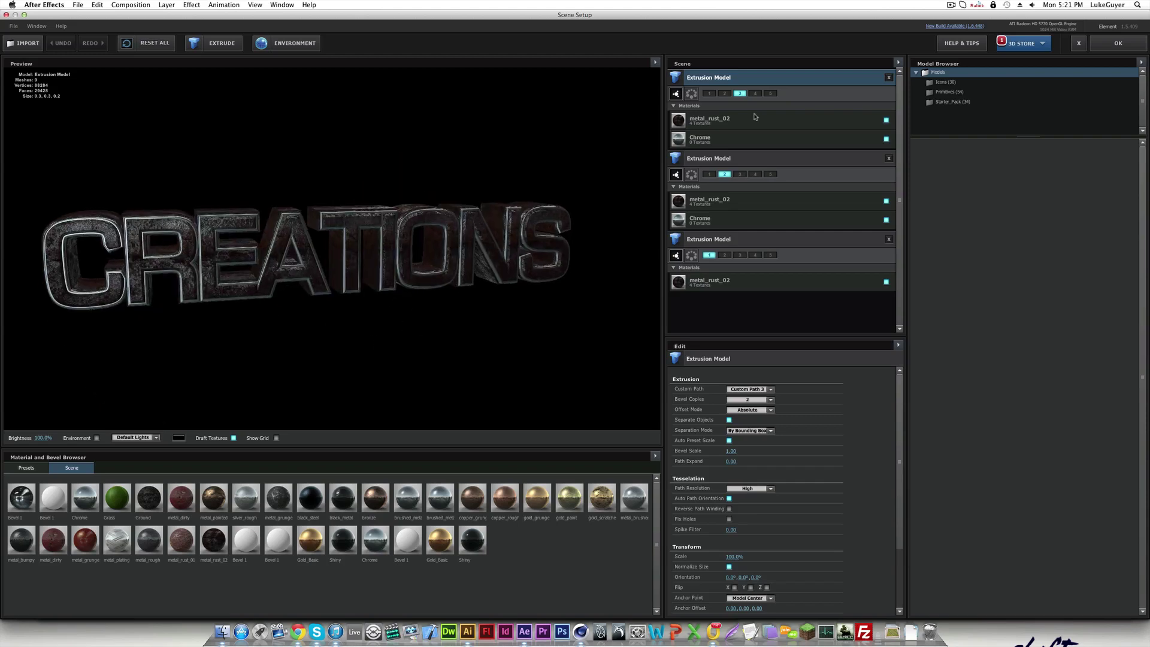
Return to the logo's extrusion model and orbit it up close to examine its rusted metal texture
click(758, 160)
click(755, 240)
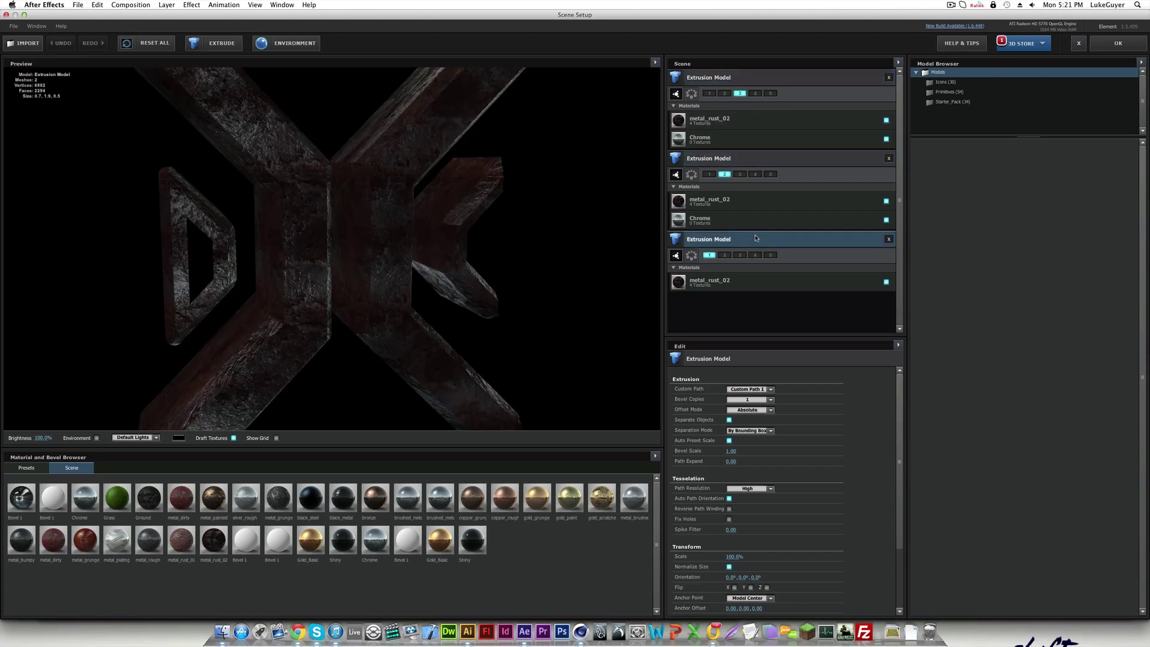
drag(389, 237, 436, 205)
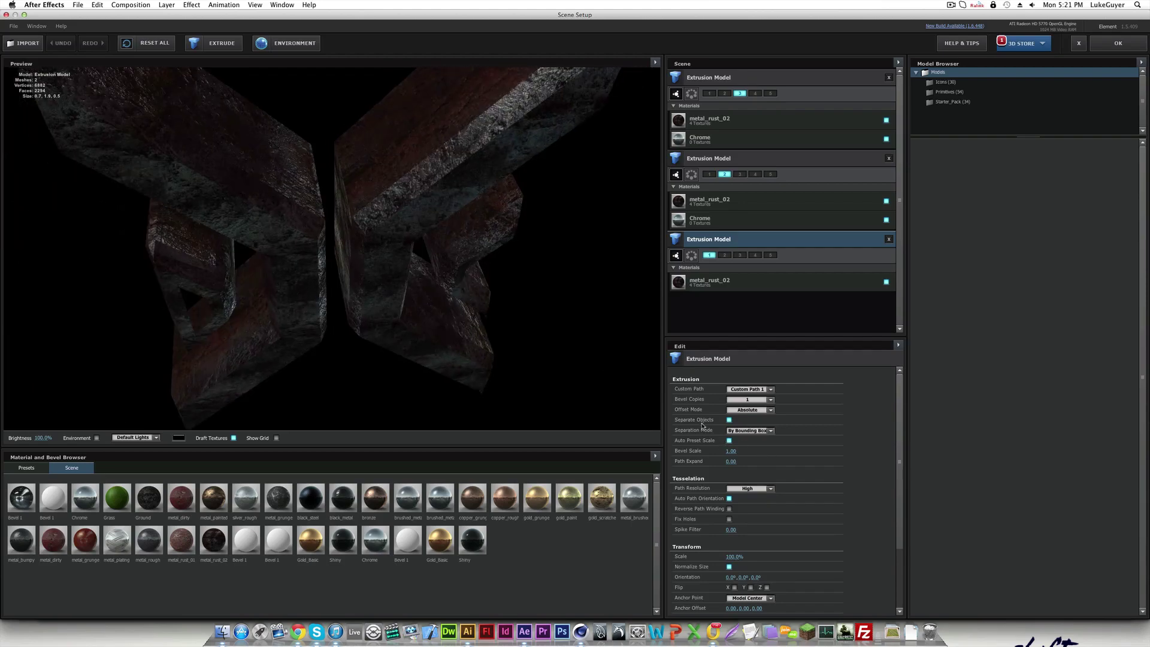
Try a different Bevel Curve on the logo's metal_rust_02 material, undo it and close Scene Setup
click(755, 279)
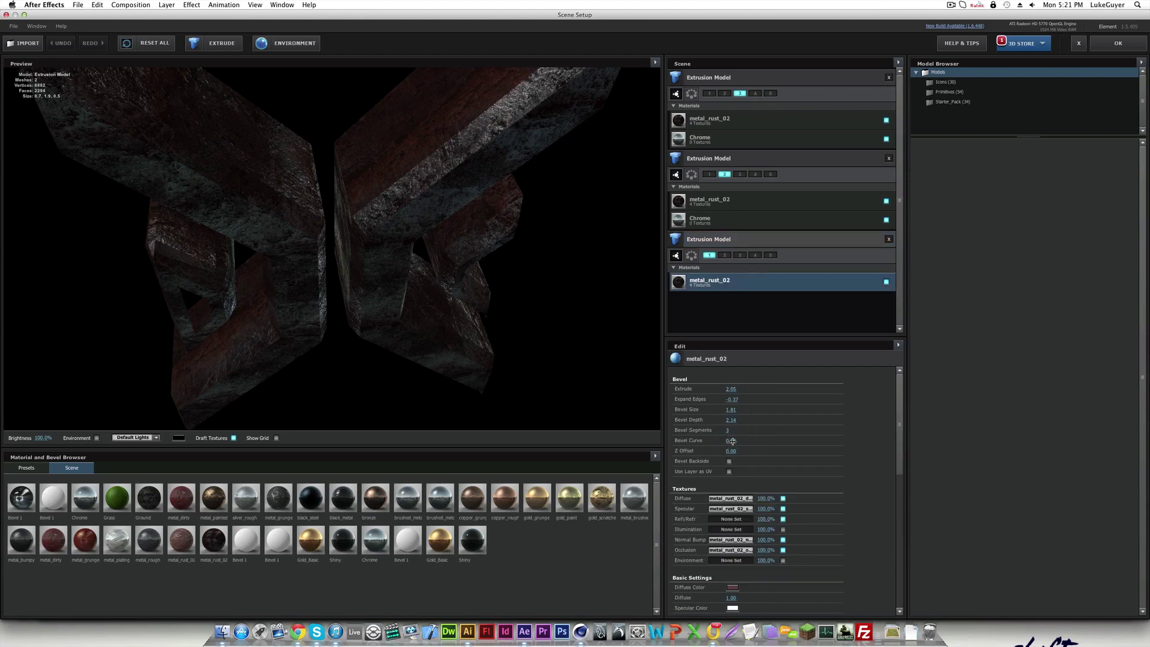
drag(731, 441, 757, 440)
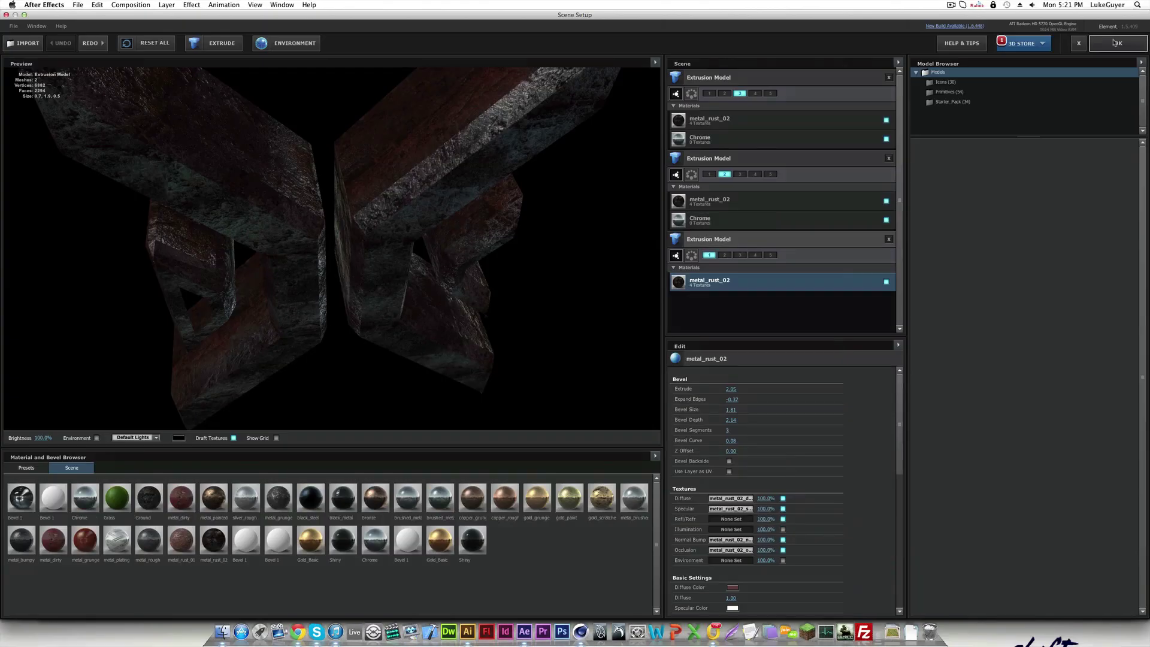
click(1114, 42)
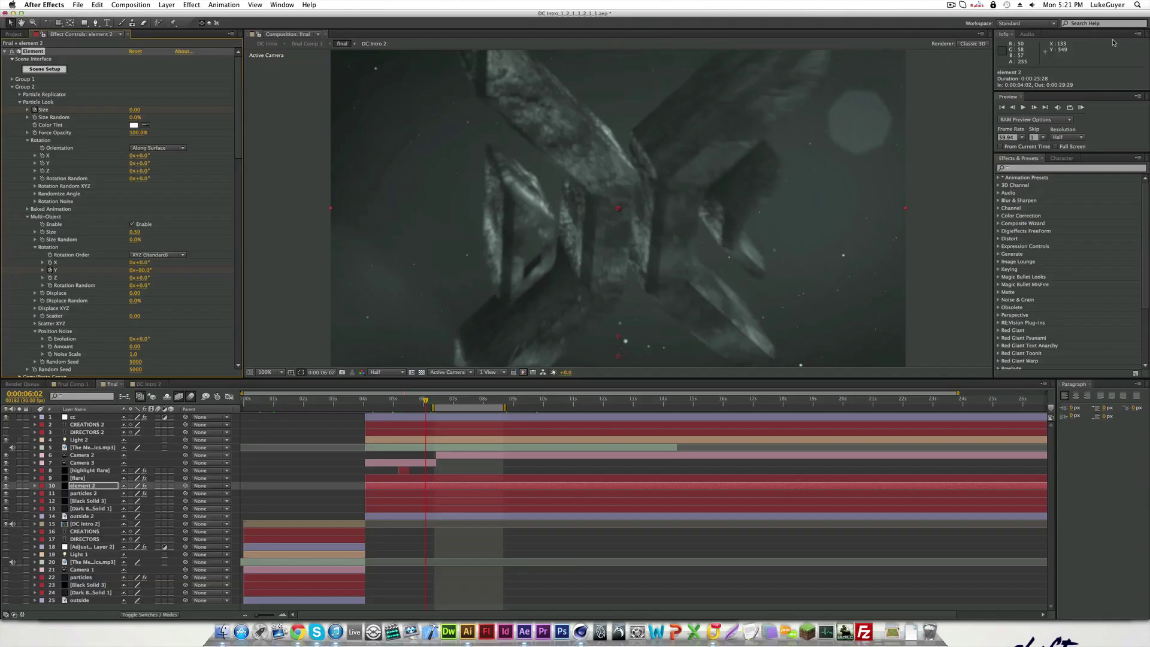
Scrub the final composition to 0:00:06:15 and open Final Comp 1 to examine the nested layer's opacity keyframes
drag(426, 400, 438, 401)
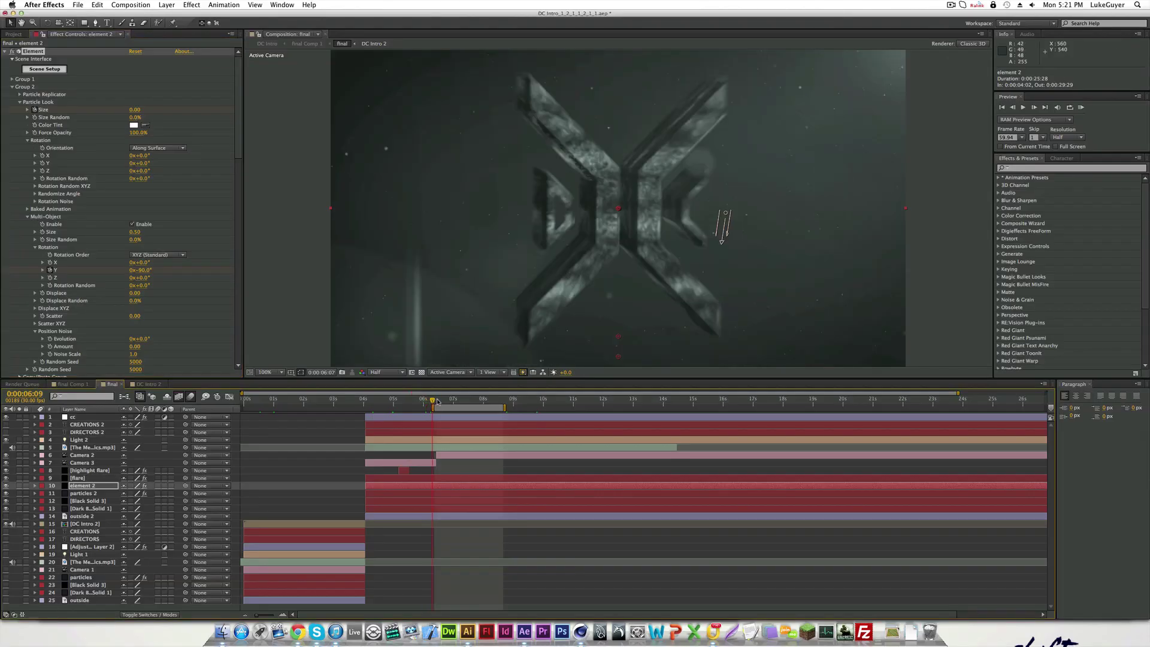
click(64, 386)
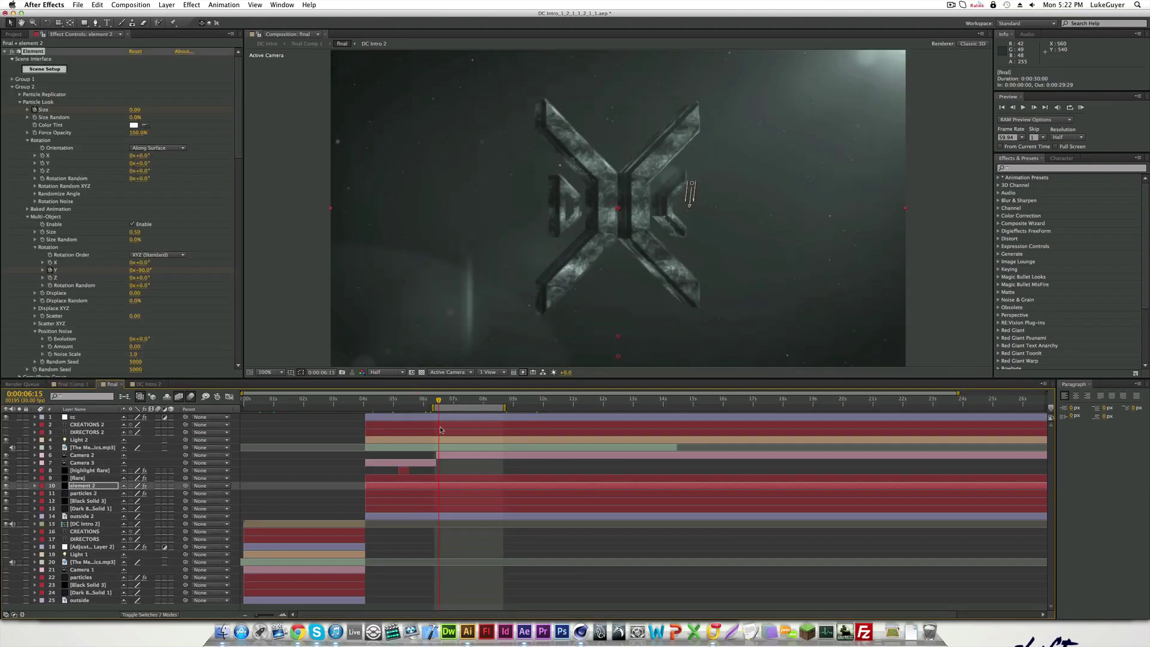
click(74, 384)
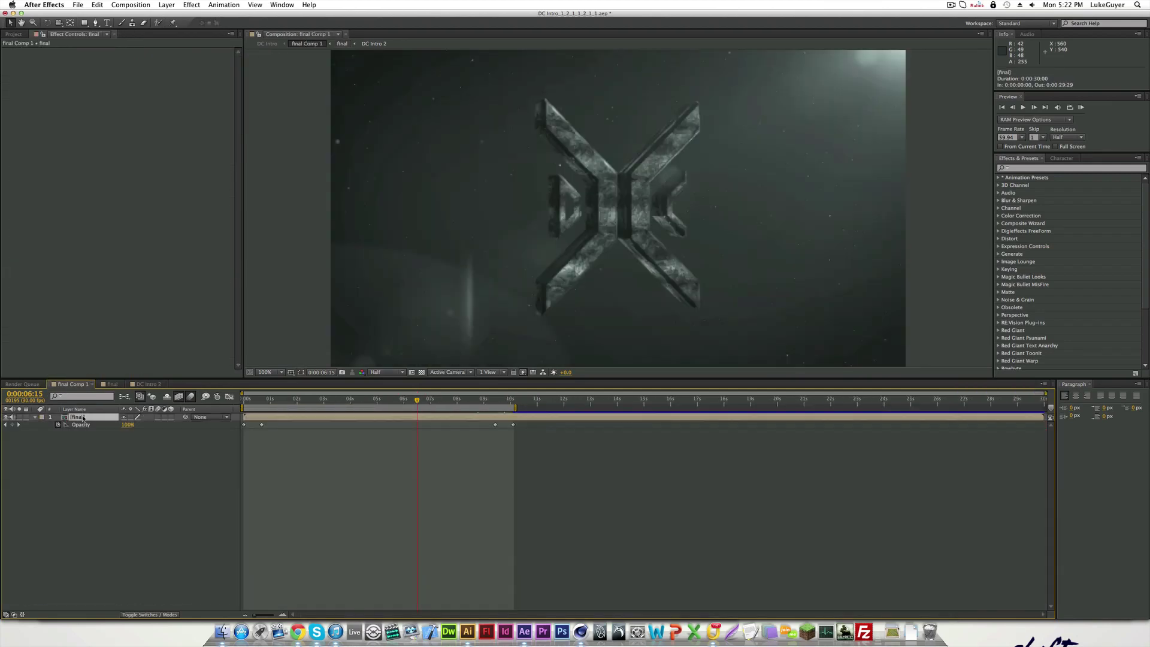
Return to the final composition and examine the Looks effect on the cc layer and the Element effect on element 2
click(109, 384)
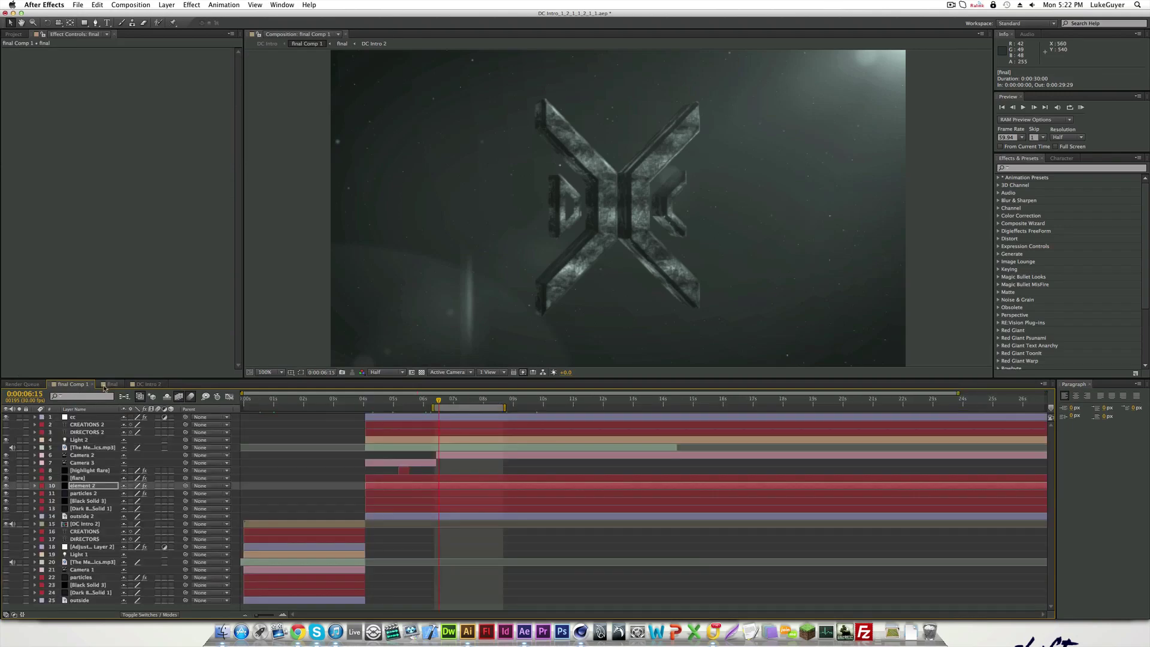
click(80, 417)
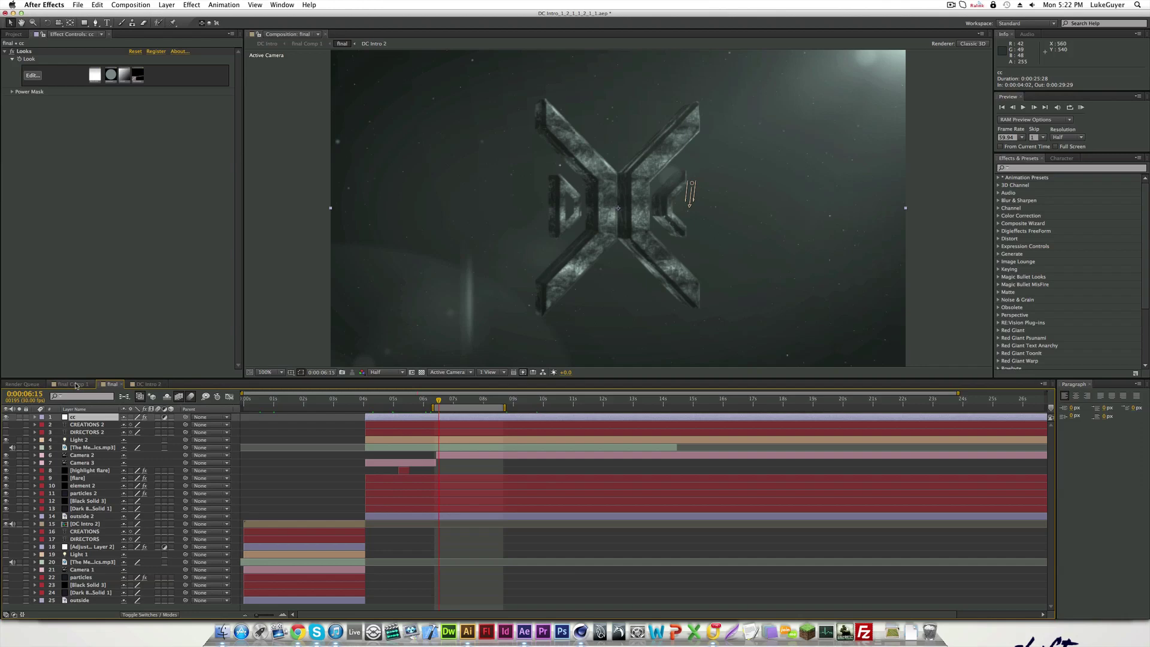
click(89, 486)
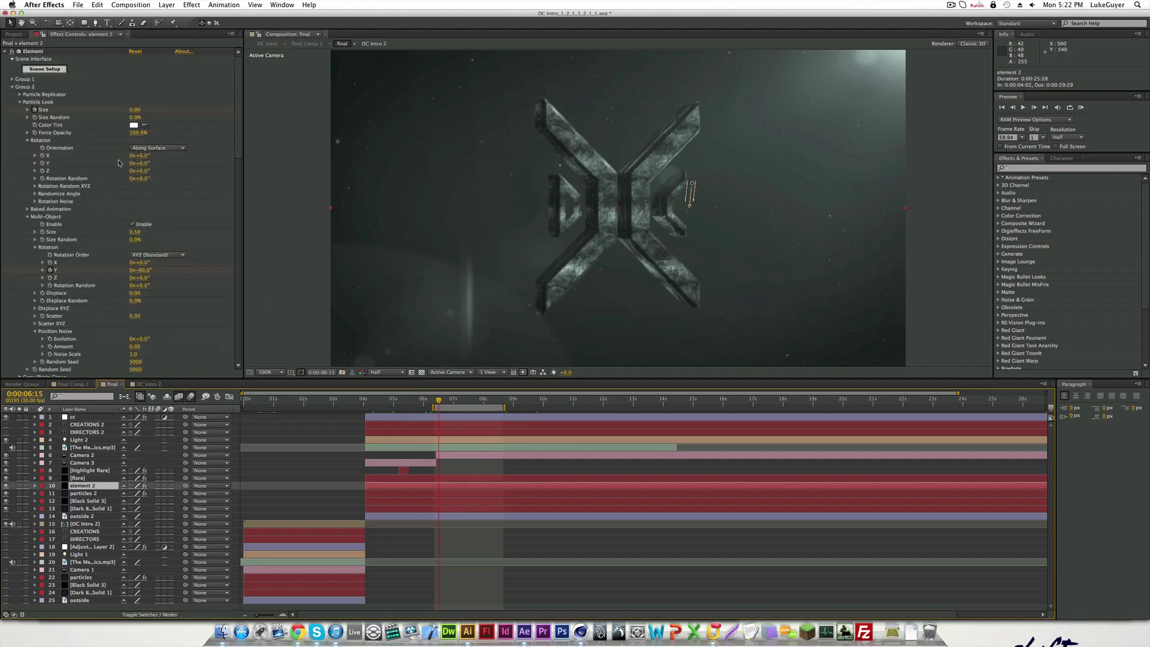
Collapse the group, Scene Interface, Custom Layers and Motion Blur settings of element 2's Element effect
click(13, 87)
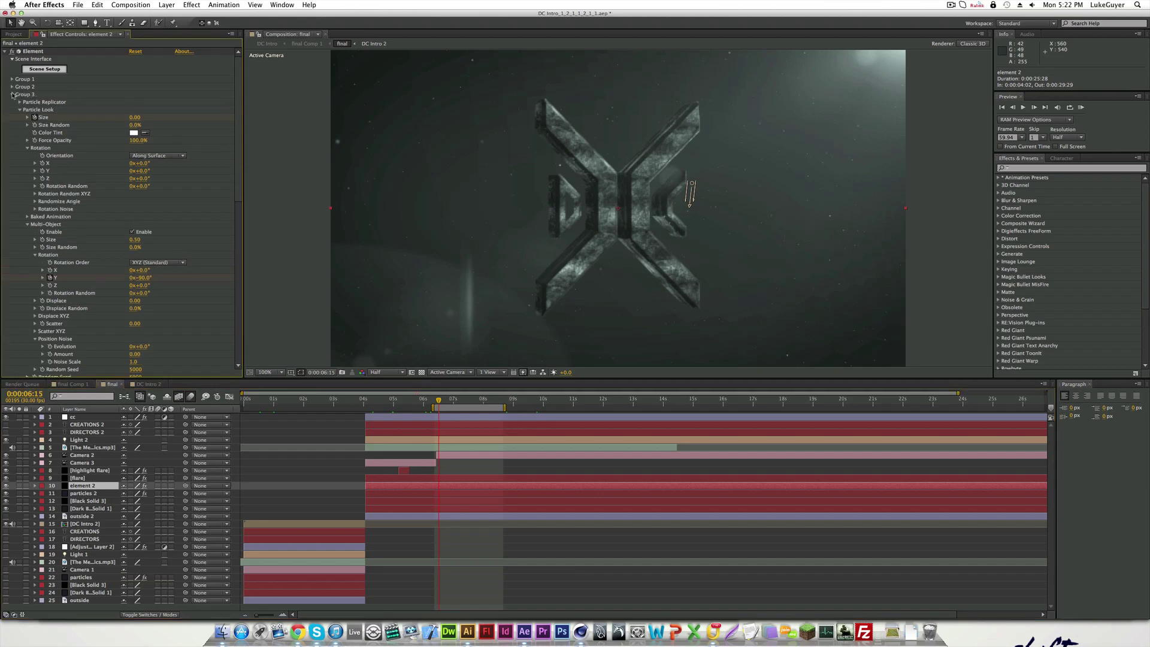
click(13, 95)
click(12, 59)
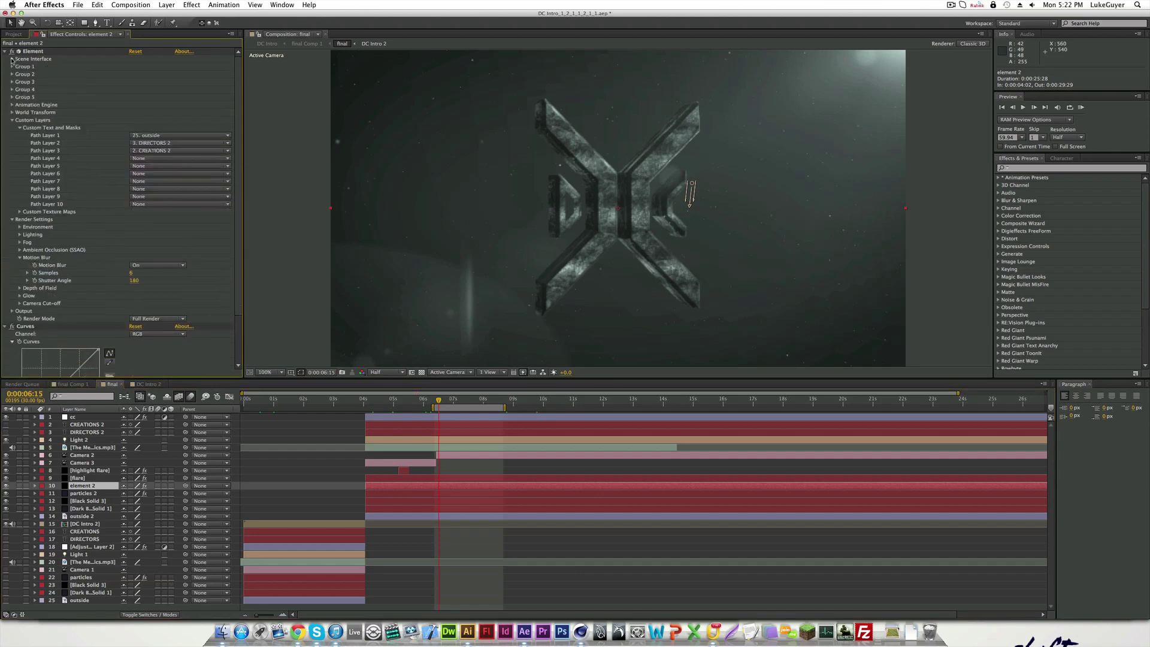
click(12, 121)
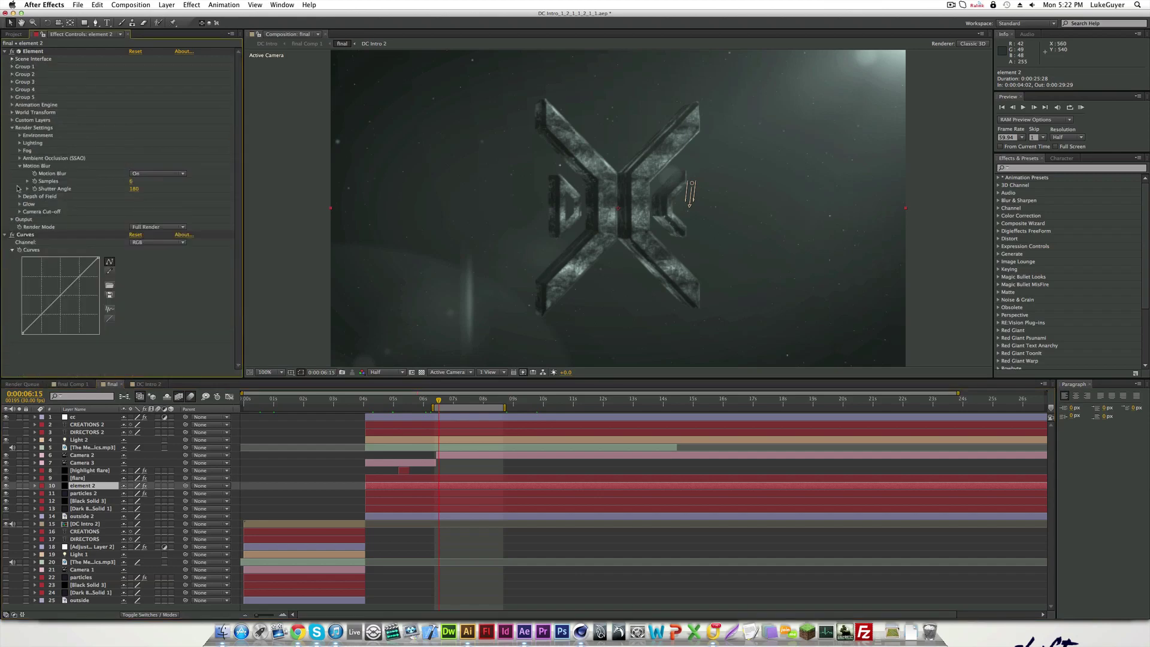
click(12, 129)
click(12, 129)
click(20, 166)
Expand the Element effect's Output and Sampling & Aliasing settings and examine the available Multisampling options without changing them
click(12, 196)
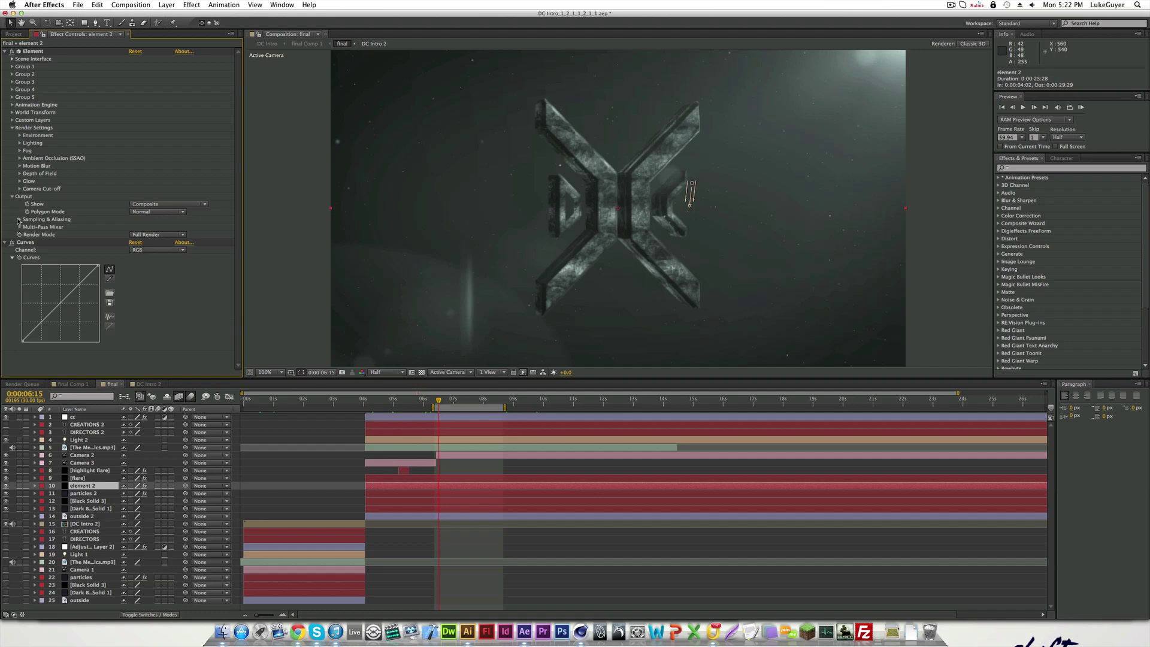
click(20, 220)
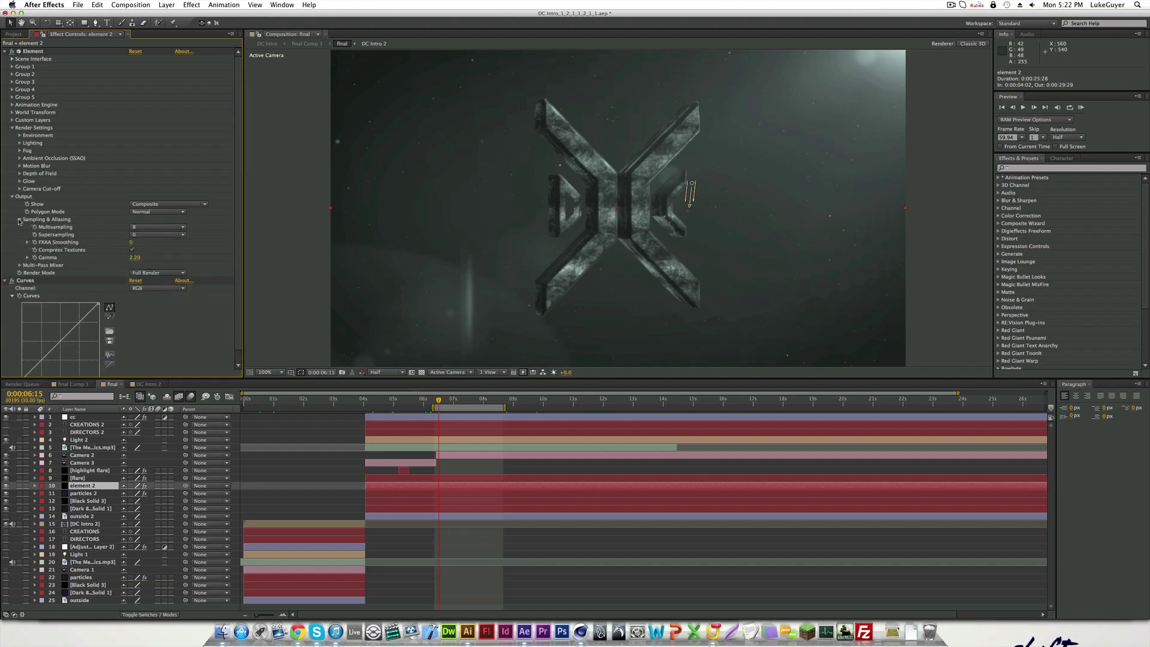
click(132, 228)
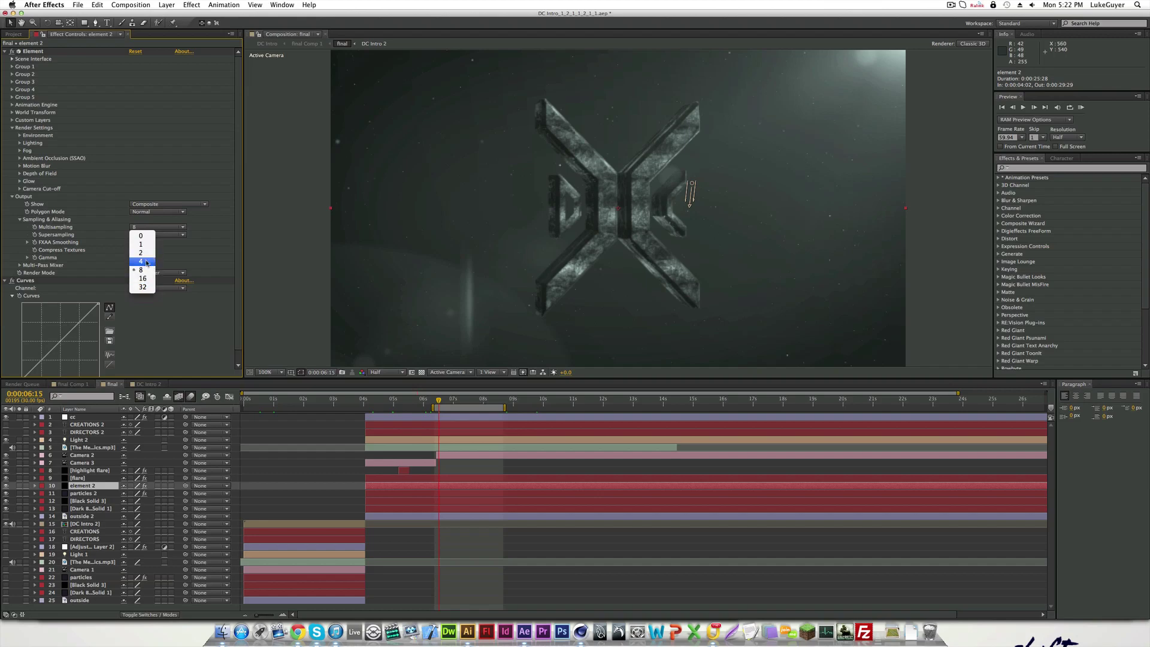
click(408, 432)
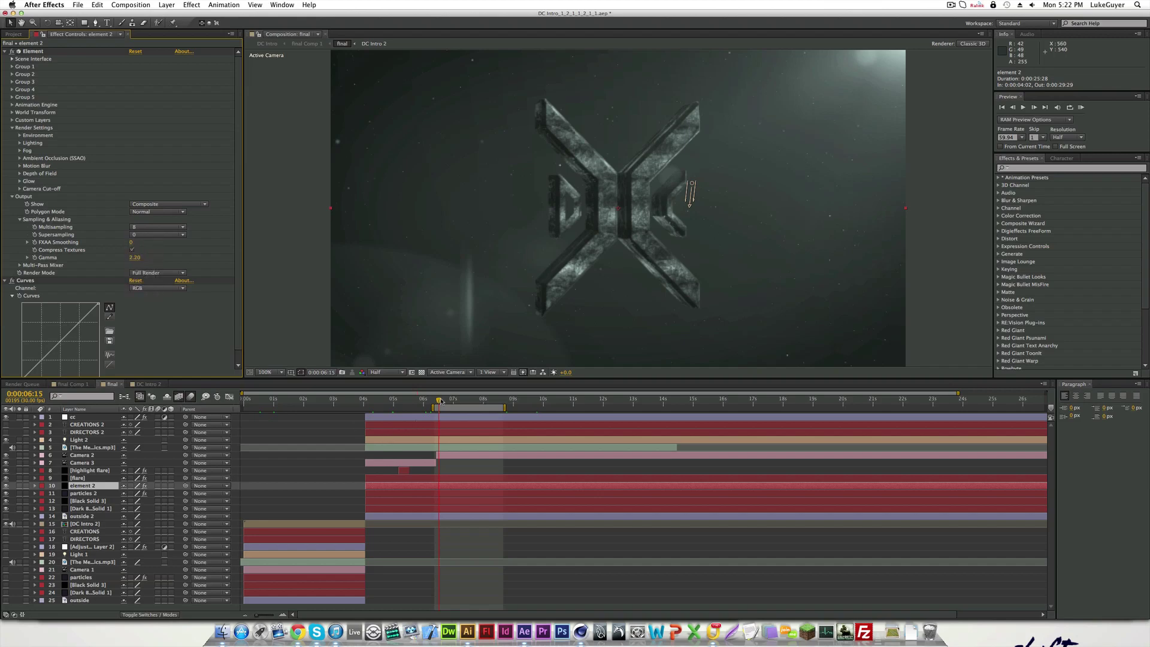
Move the final composition to 0:00:05:10 and examine the highlight flare layer's Optical Flares settings and keyframes
drag(439, 399, 404, 411)
key(space)
click(402, 410)
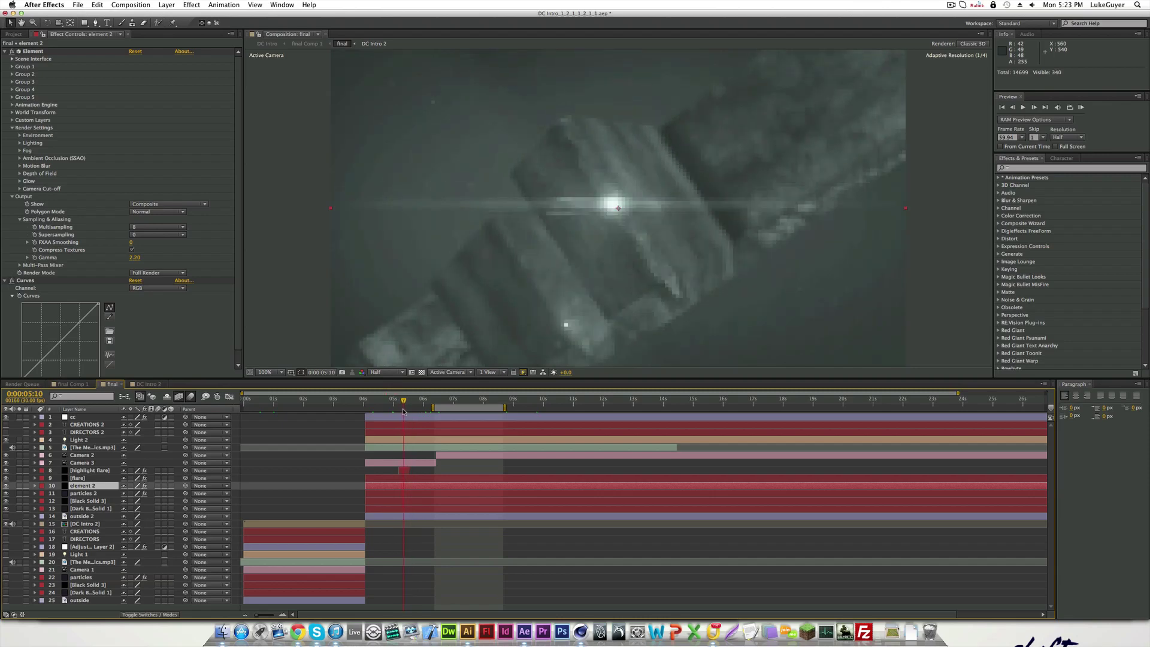
click(404, 472)
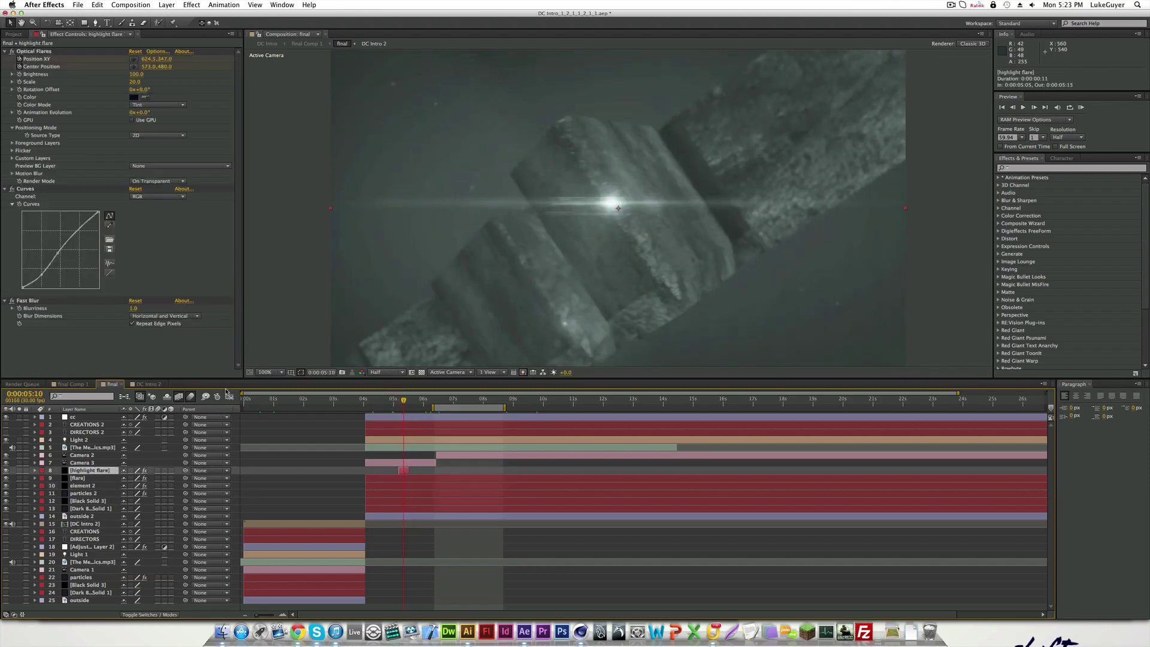
key(u)
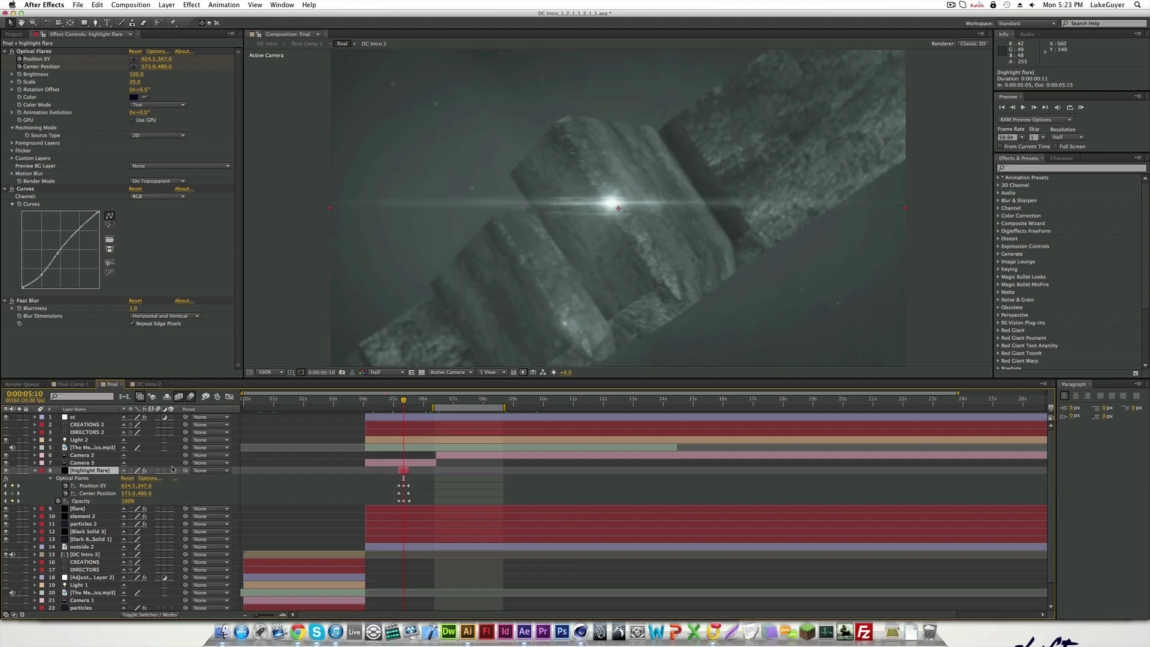
click(35, 471)
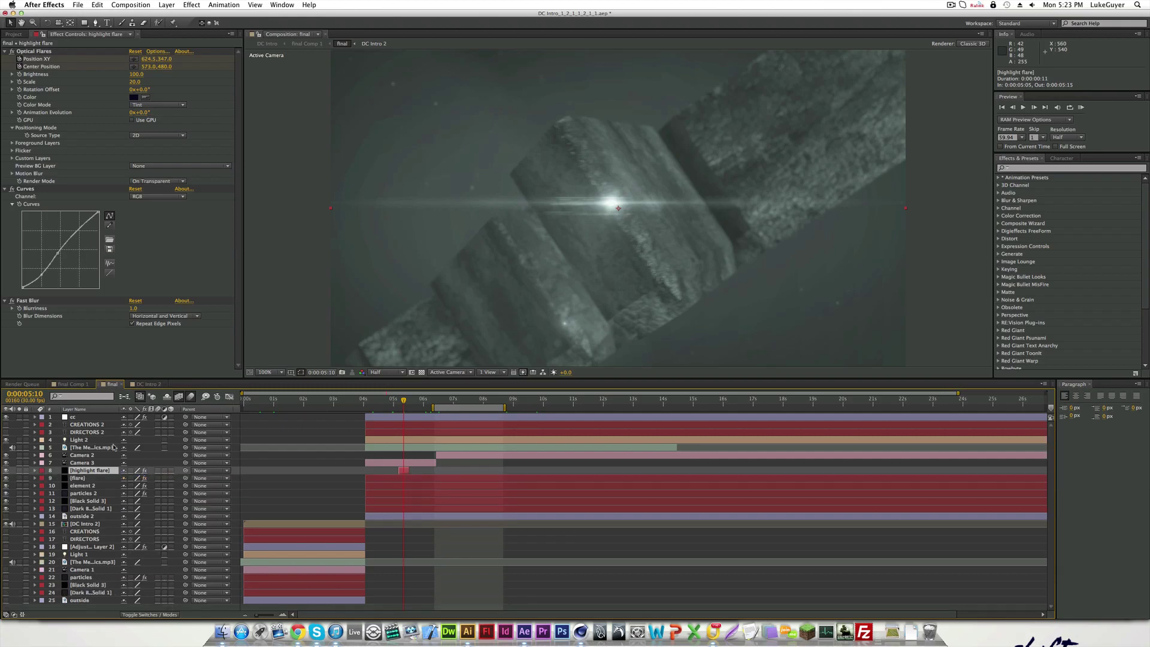
Select the Light 2 layer and toggle its visibility to examine how it lights the logo
click(105, 448)
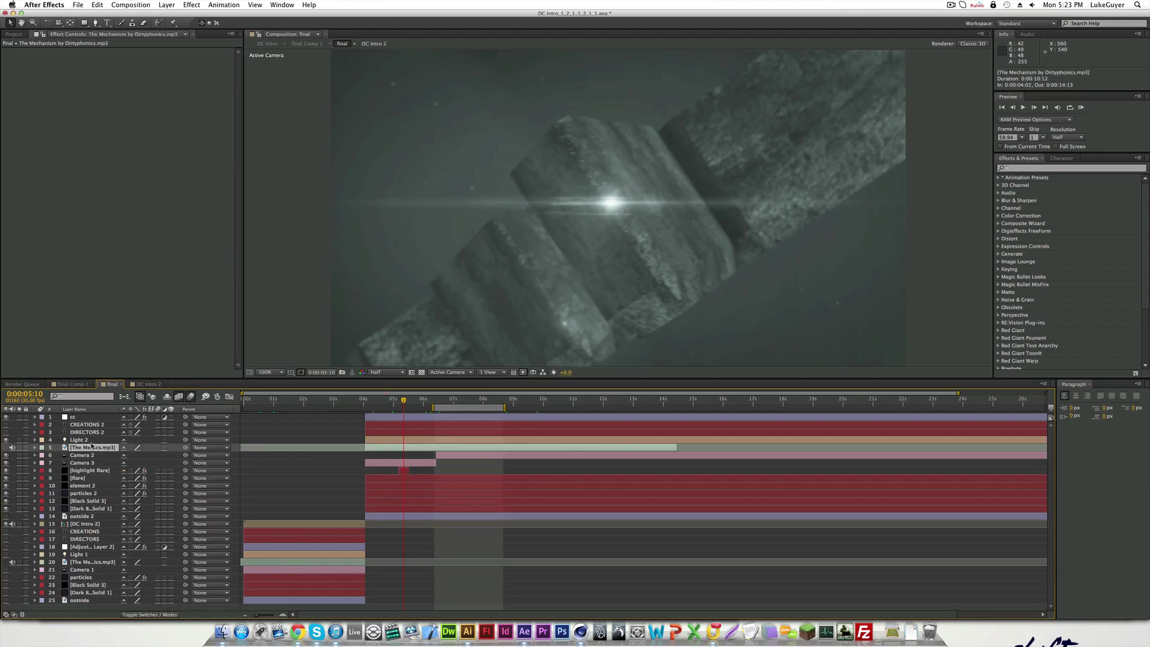
click(385, 440)
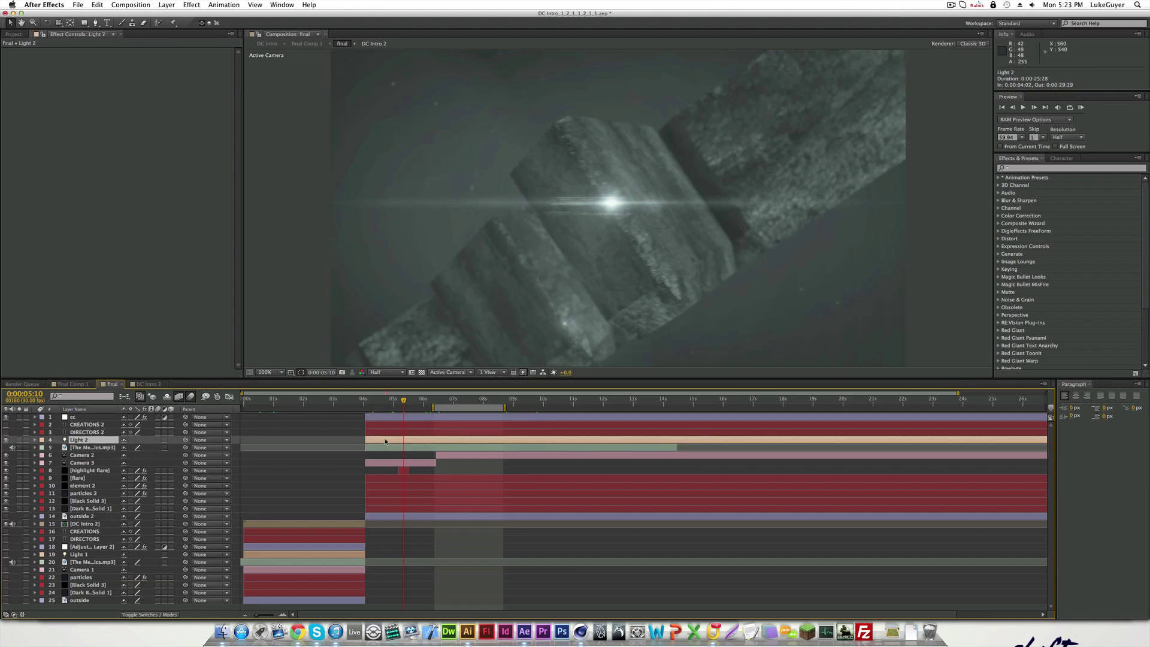
click(6, 440)
Examine the environment texture in element 2's Scene Setup, cancel its dialog, close Scene Setup, and collapse the Render Settings and Output groups
click(81, 485)
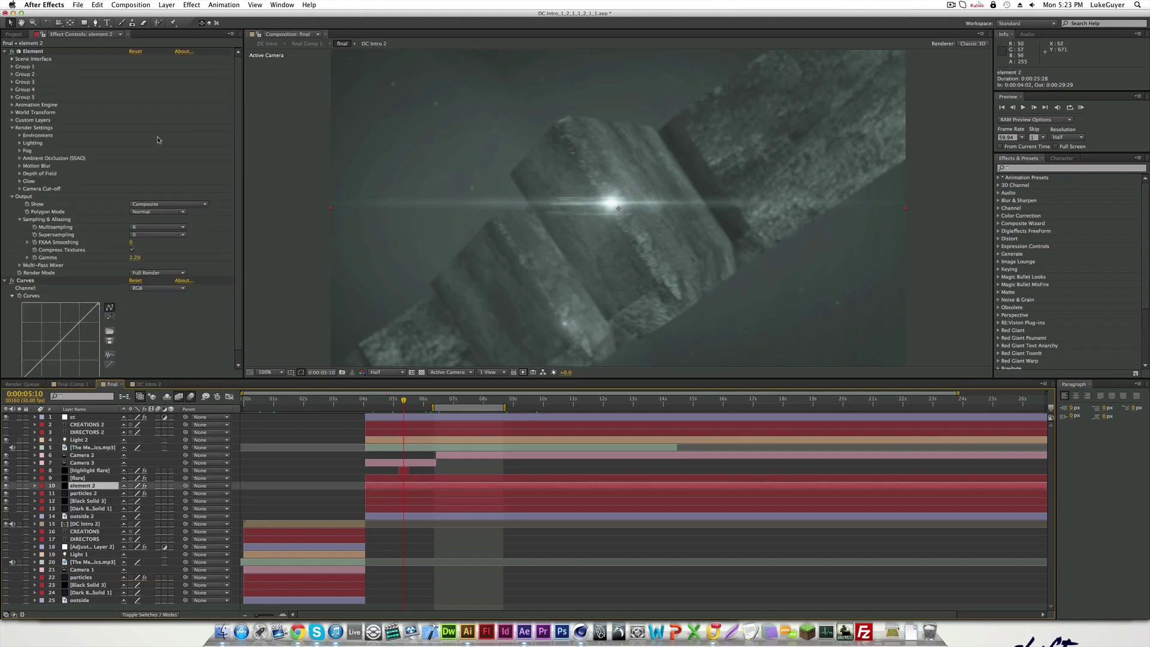
click(12, 59)
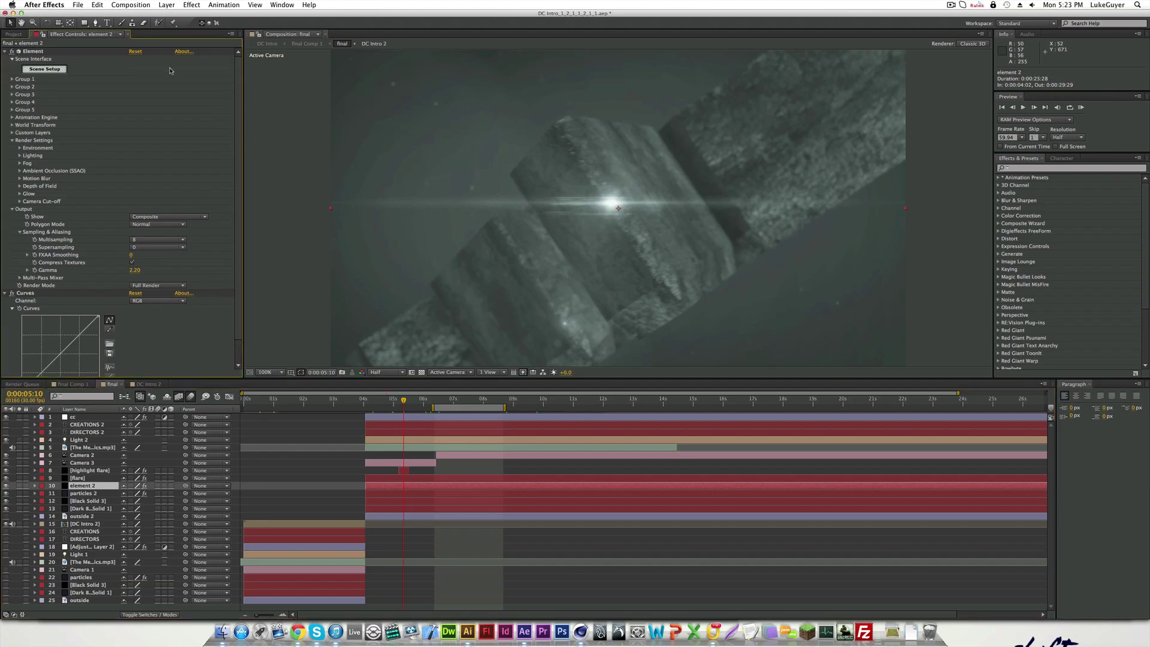
click(45, 70)
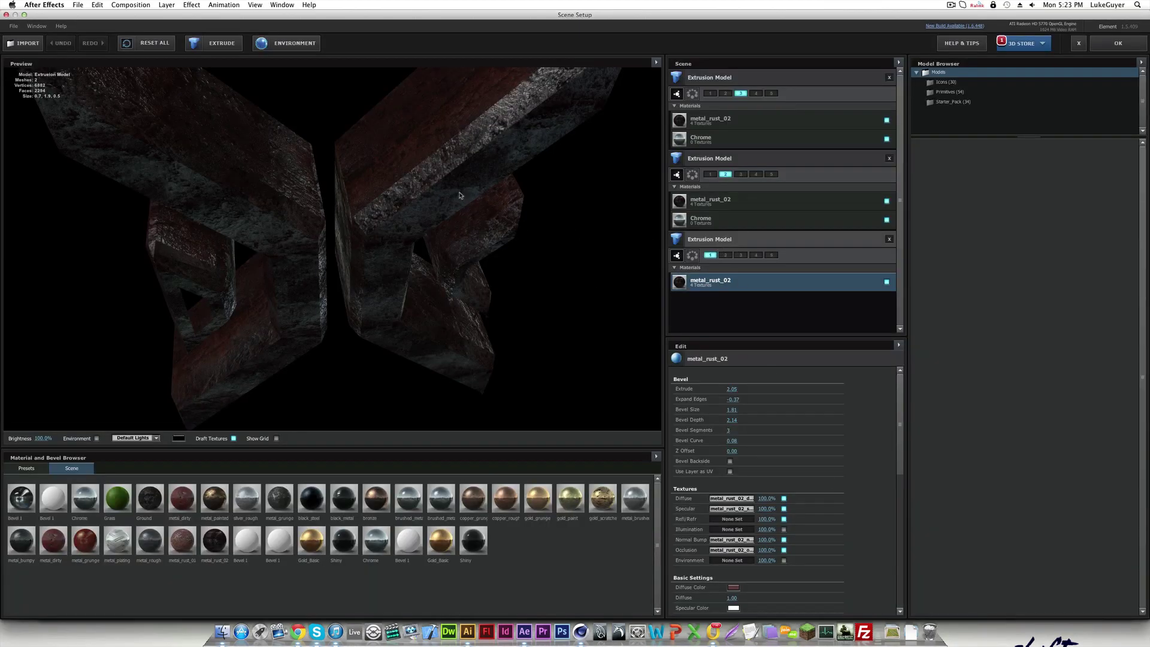
click(286, 43)
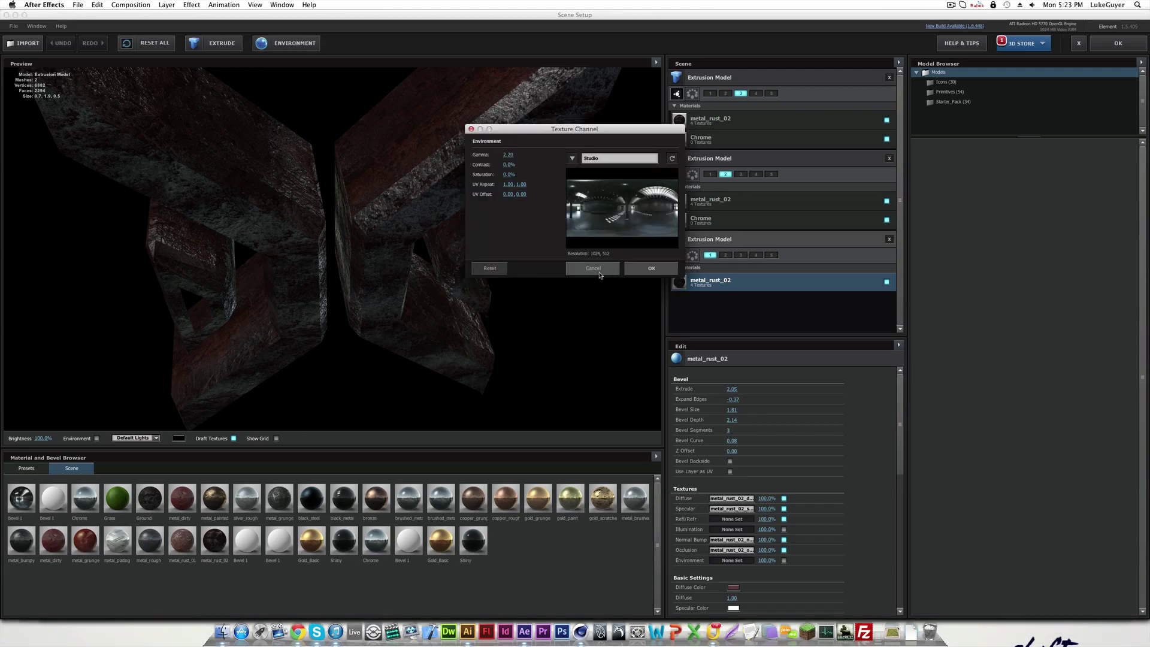
click(593, 268)
click(1117, 43)
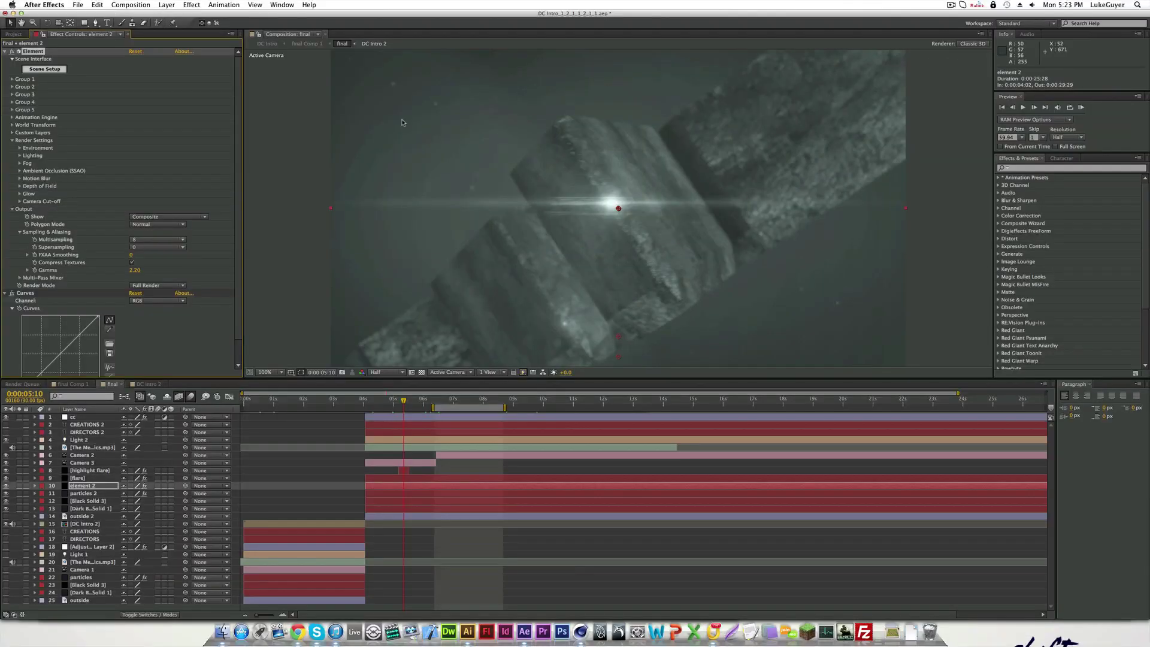
click(12, 140)
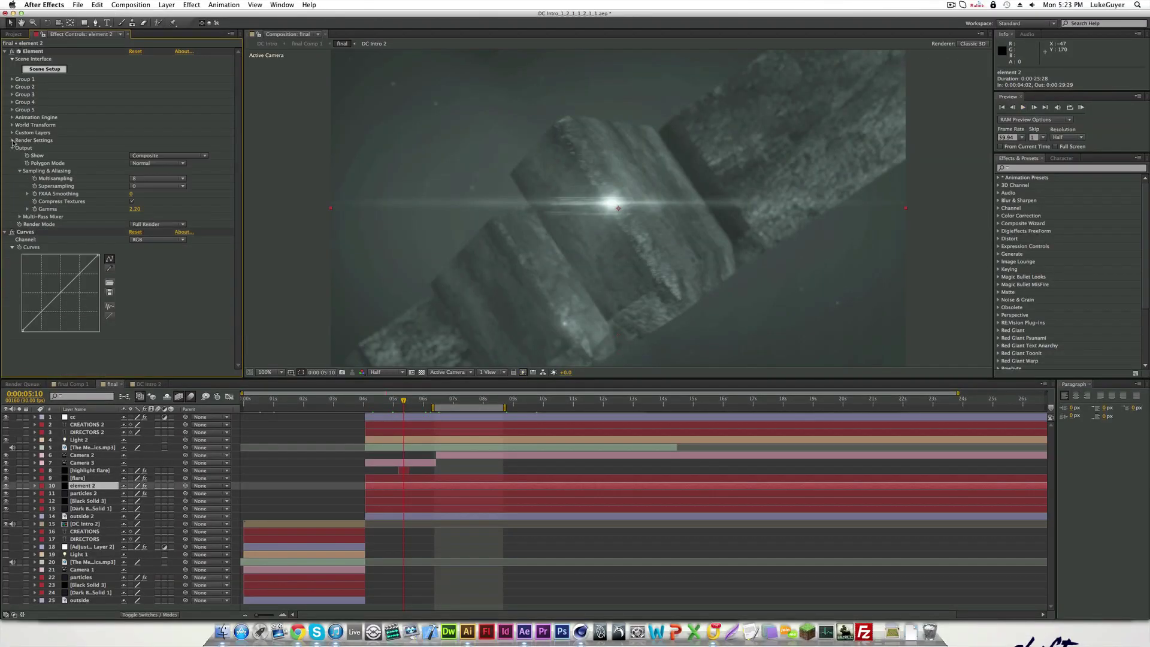
click(12, 147)
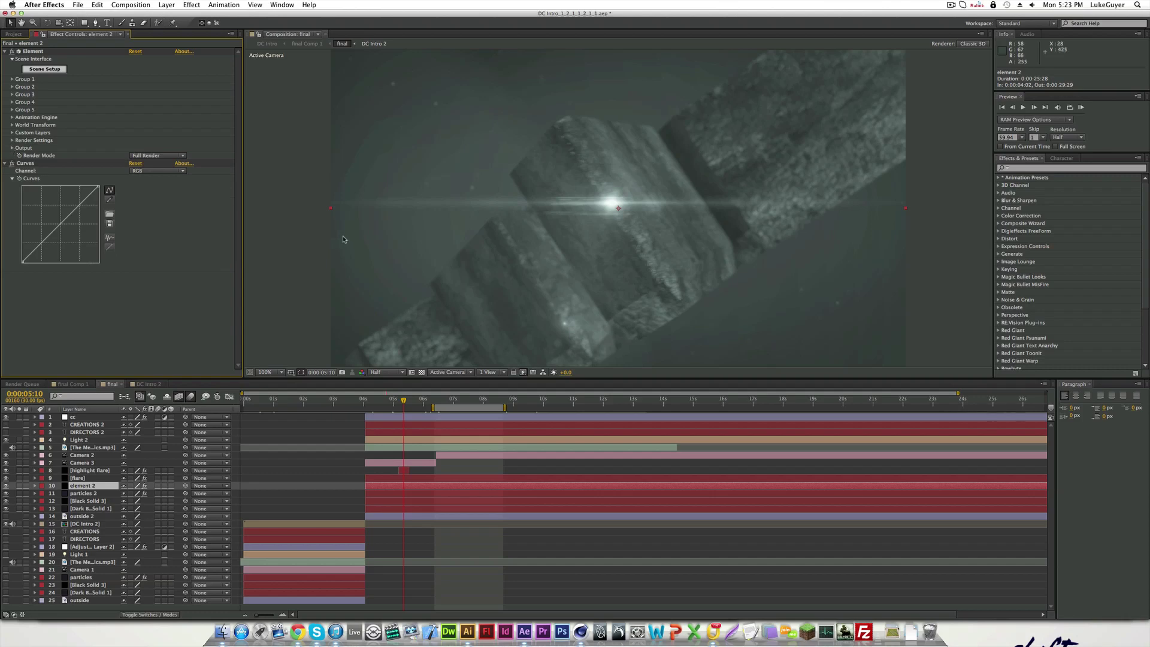